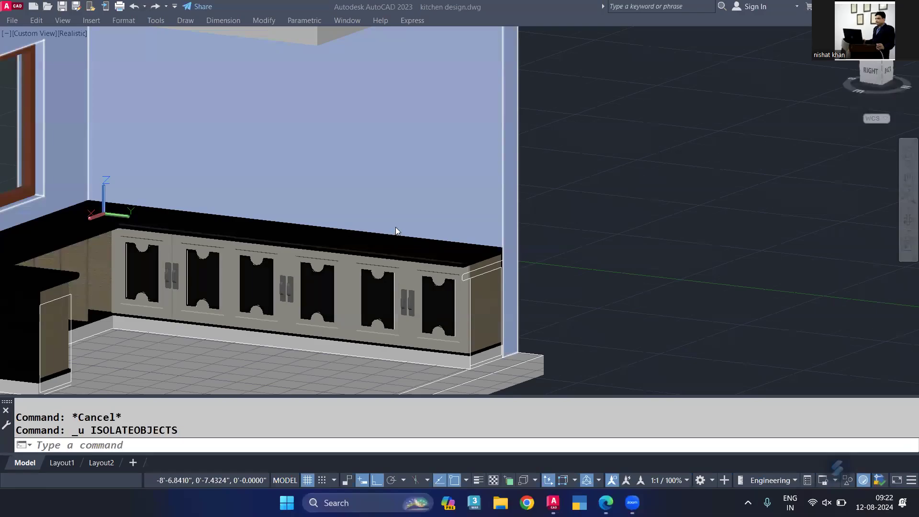
Isolate the L-shaped countertop and cabinet base so only they stay visible
click(640, 288)
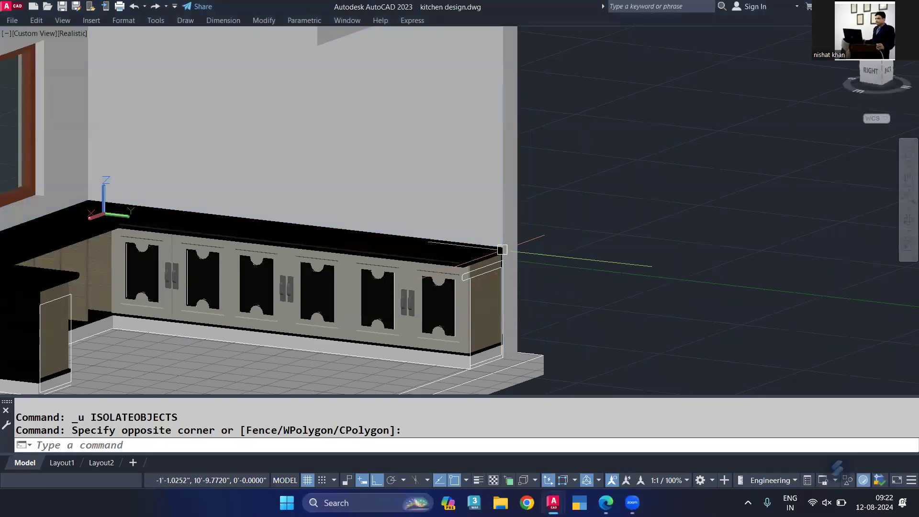
click(488, 252)
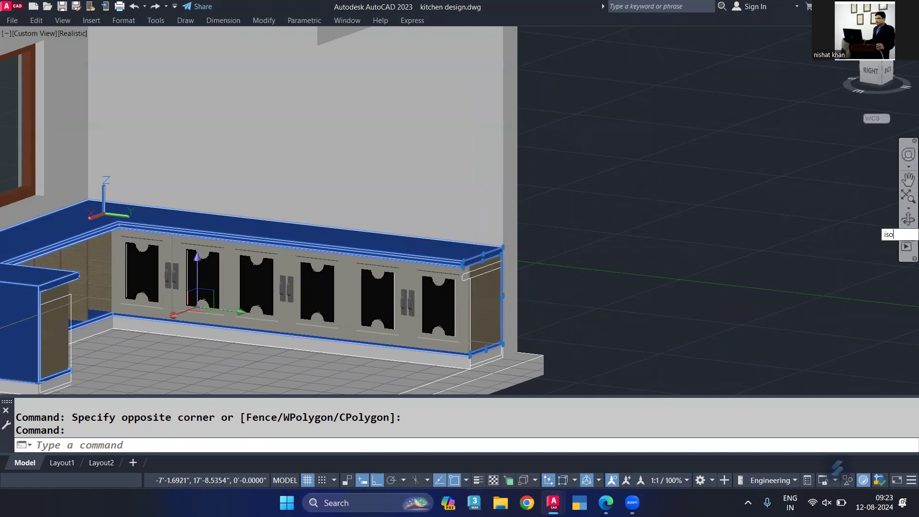
click(847, 480)
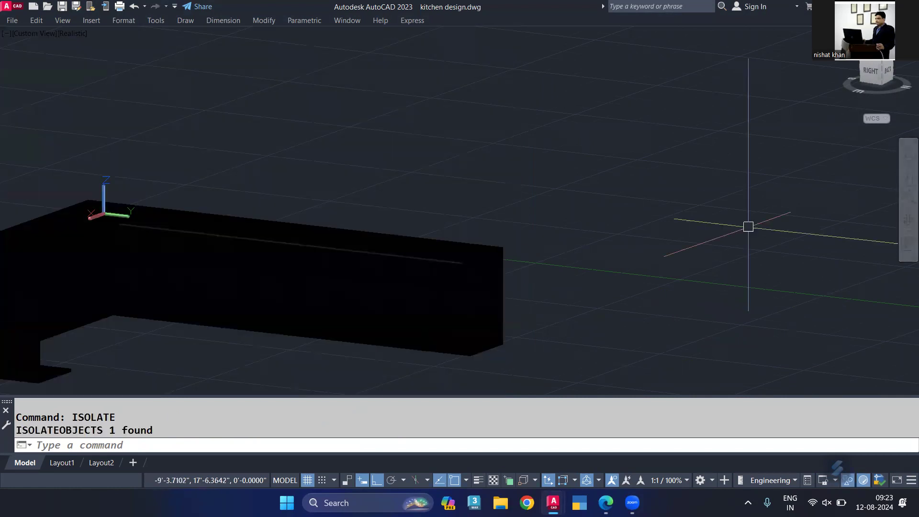
key(Escape)
Switch the visual style to Shaded with Edges to inspect the countertop solid
click(65, 35)
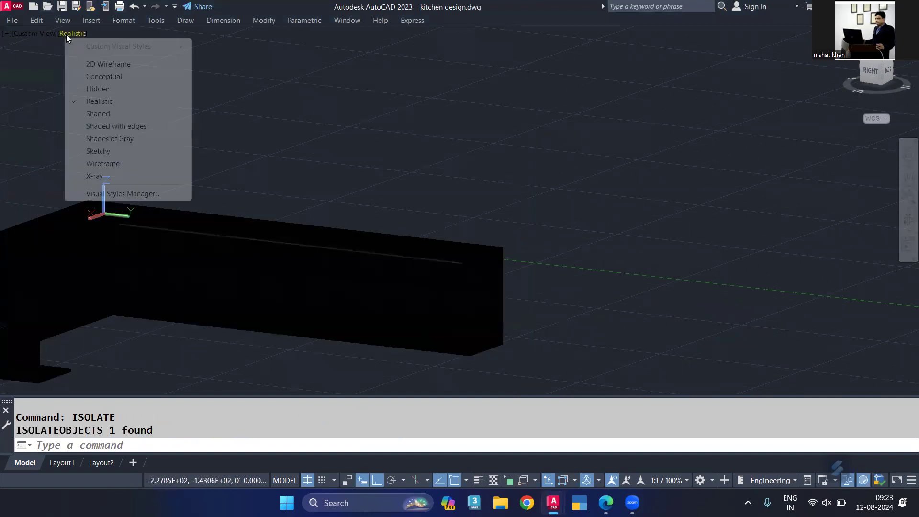
click(138, 129)
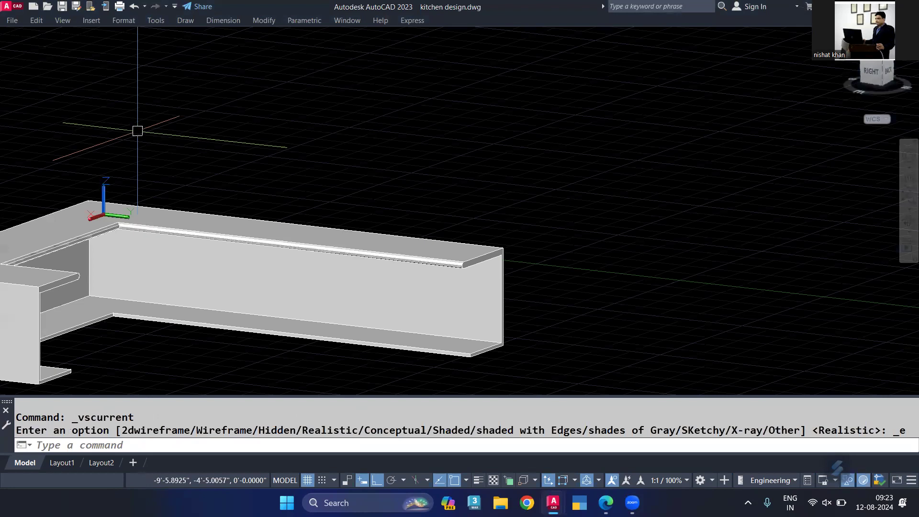
click(447, 295)
scroll(447, 296, up, 2)
key(Escape)
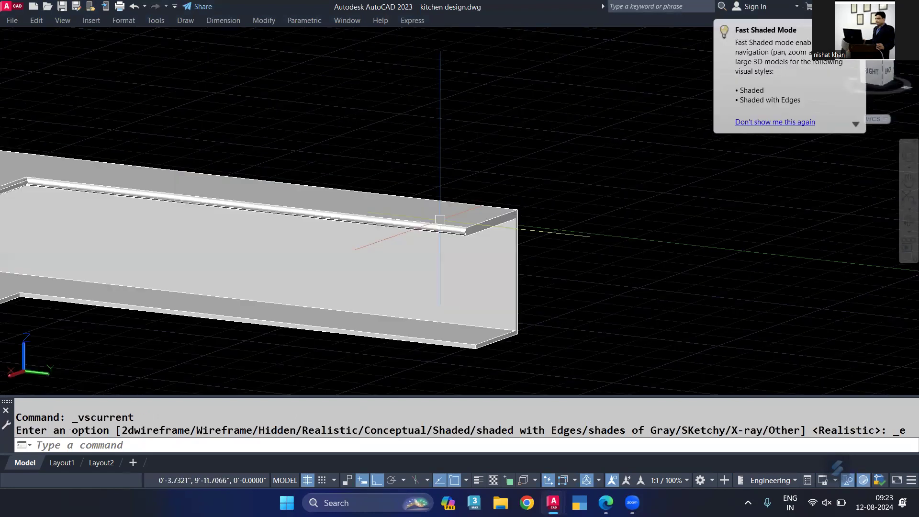
Show the countertop as a top plan view in the 2D Wireframe visual style
text(pl)
key(Return)
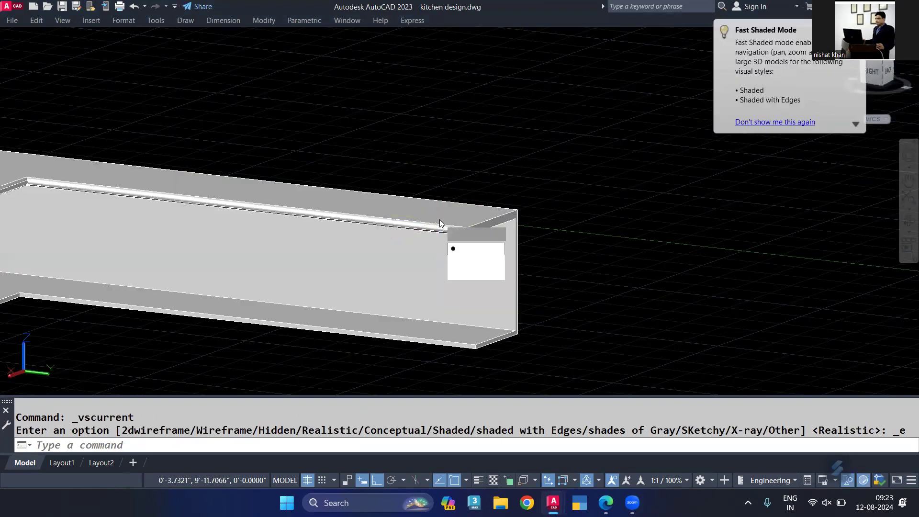
key(Return)
text(vs)
key(Return)
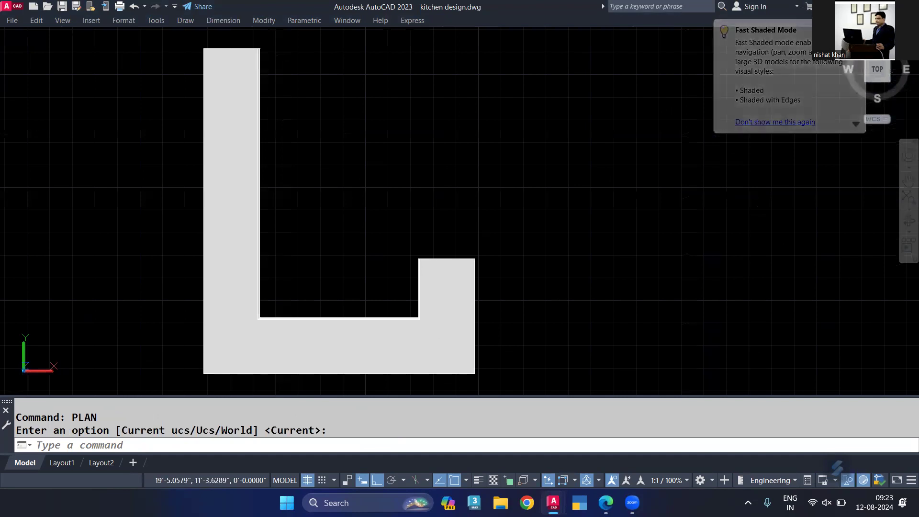
text(2)
key(Return)
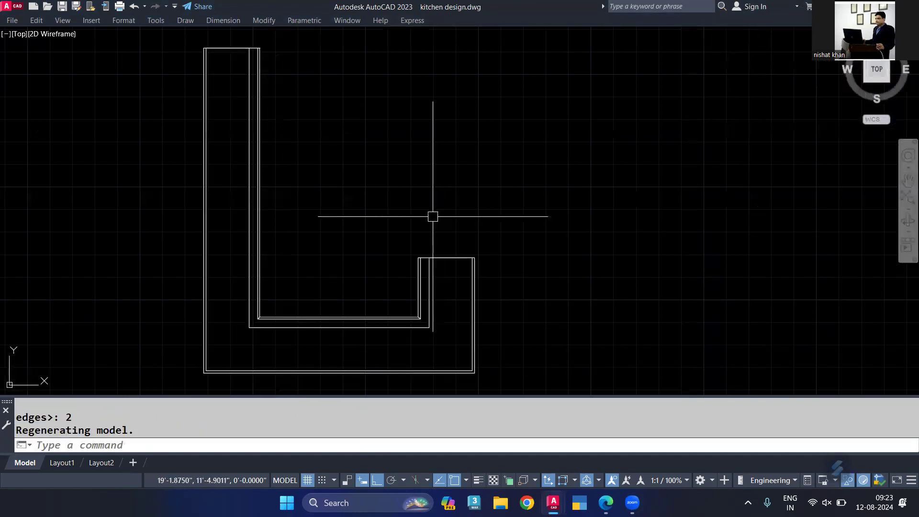
Attach the double-bowl sink photo as a raster image reference
click(86, 22)
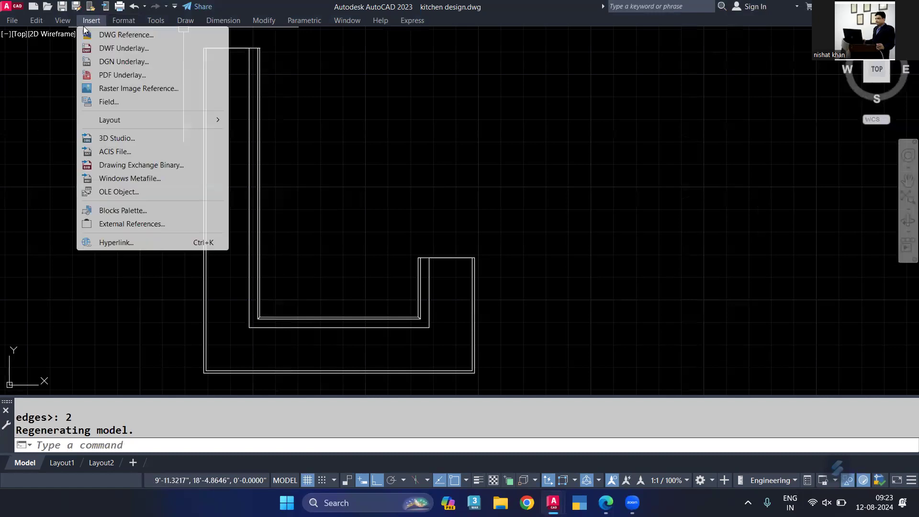
click(120, 89)
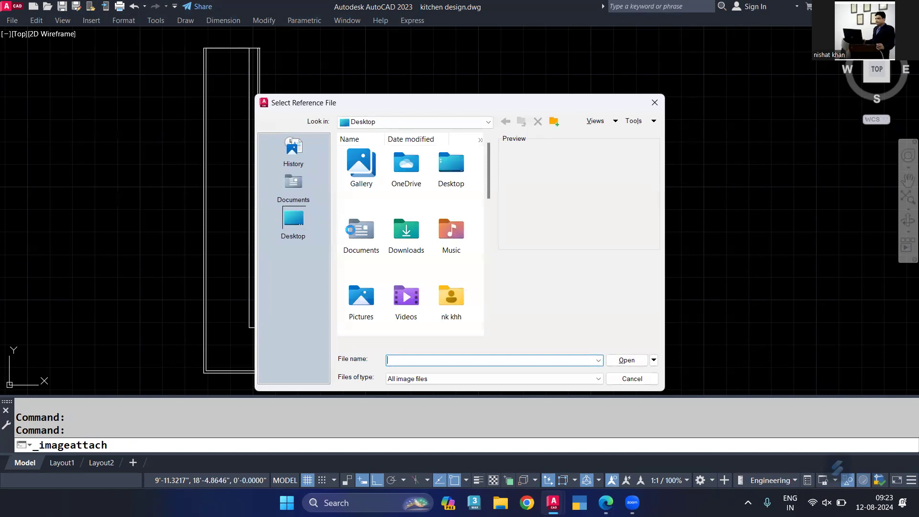
scroll(410, 235, down, 3)
click(368, 316)
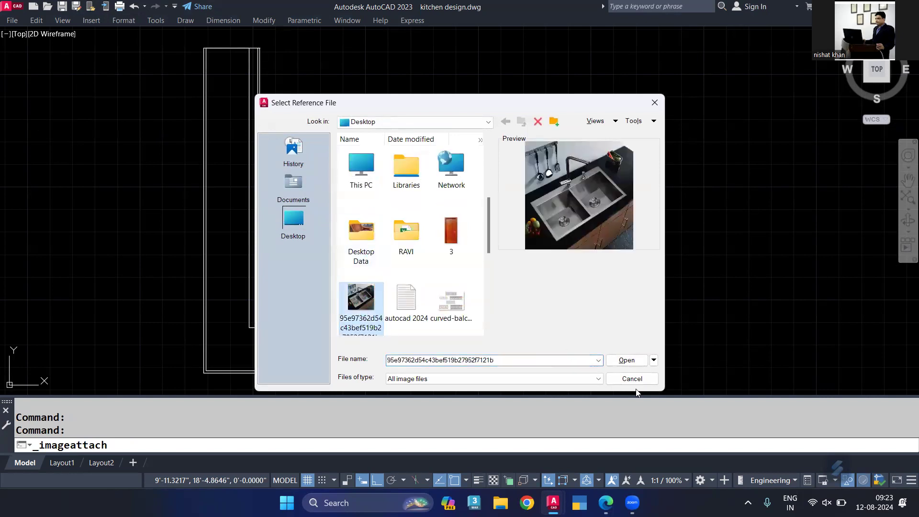
click(630, 362)
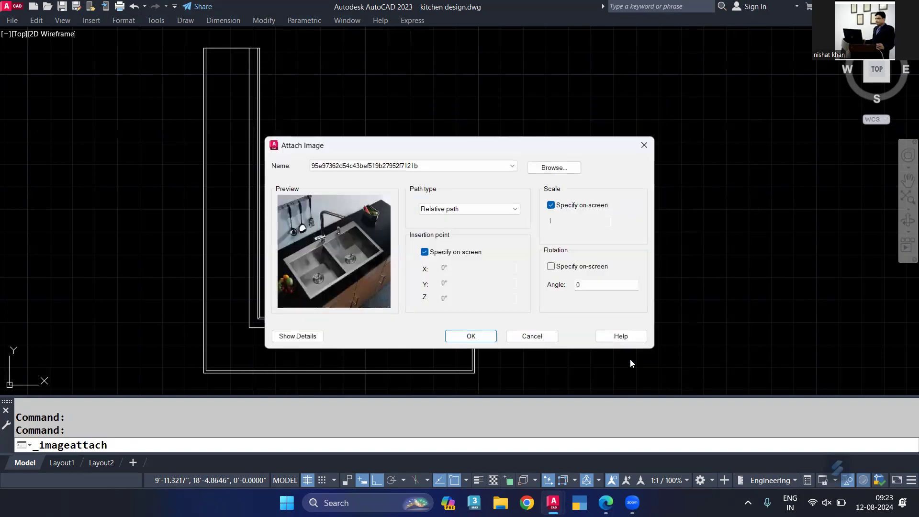
click(471, 336)
Place the sink image beside the counter at the default scale of 1
click(535, 302)
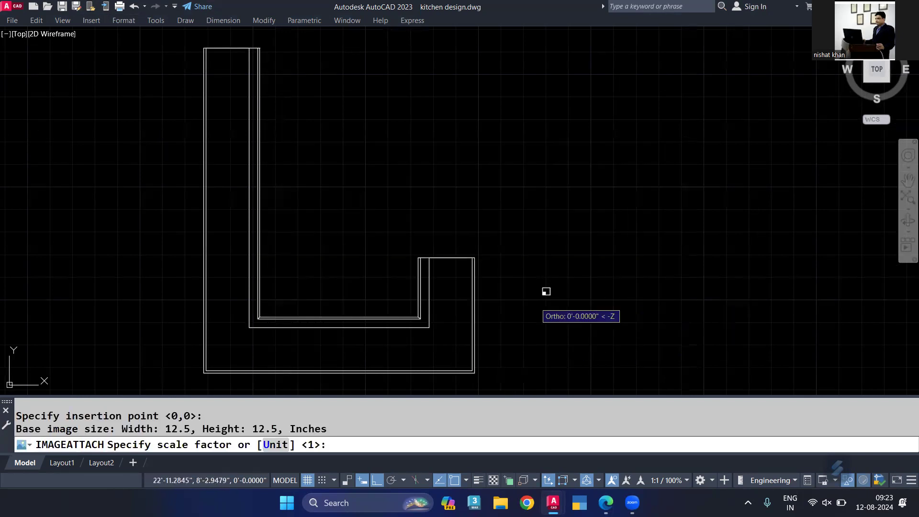
click(554, 289)
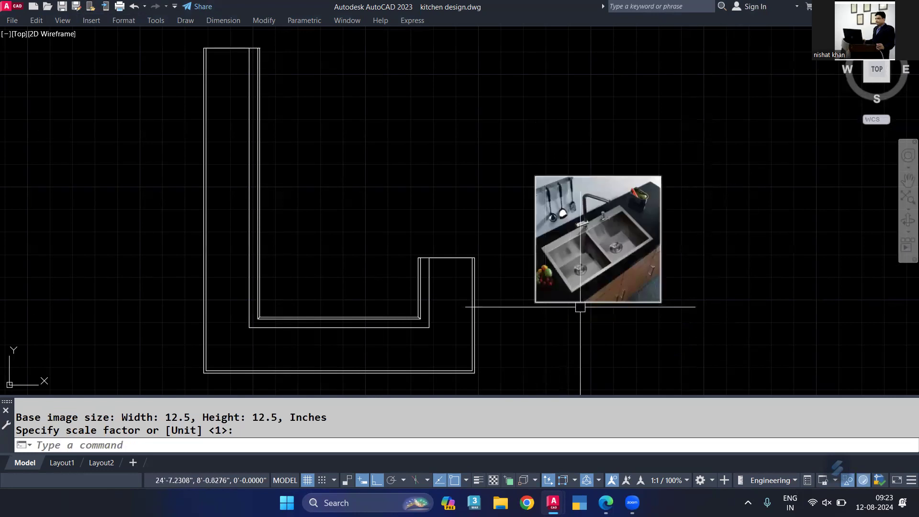
scroll(599, 238, up, 2)
scroll(599, 238, up, 2)
scroll(599, 239, up, 1)
scroll(575, 230, up, 1)
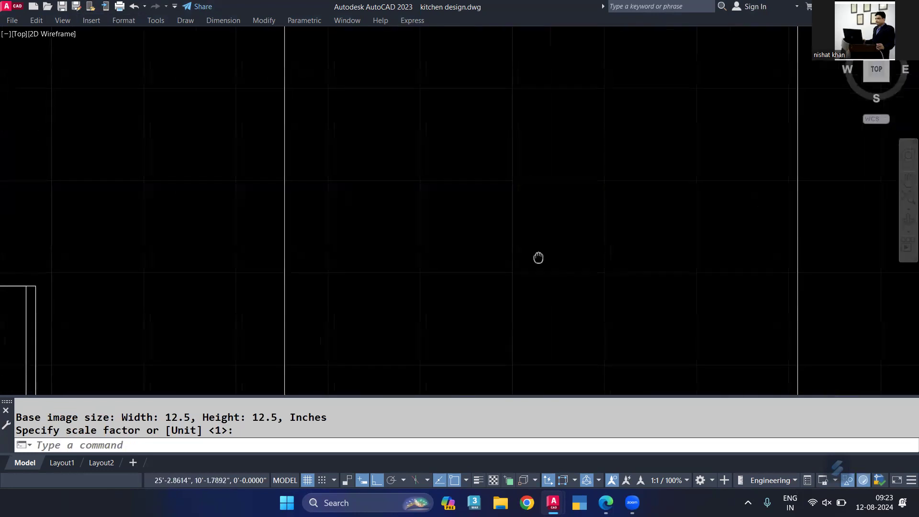
middle_drag(505, 312, 472, 238)
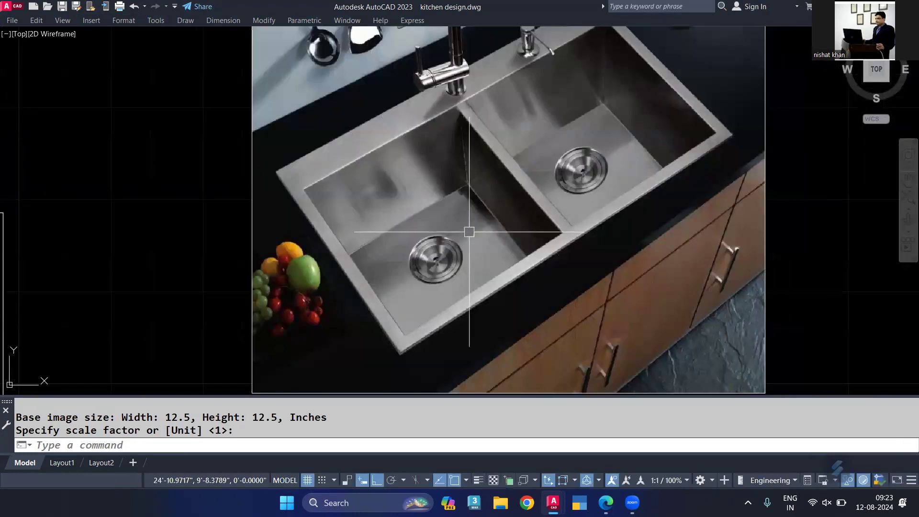
scroll(470, 220, down, 2)
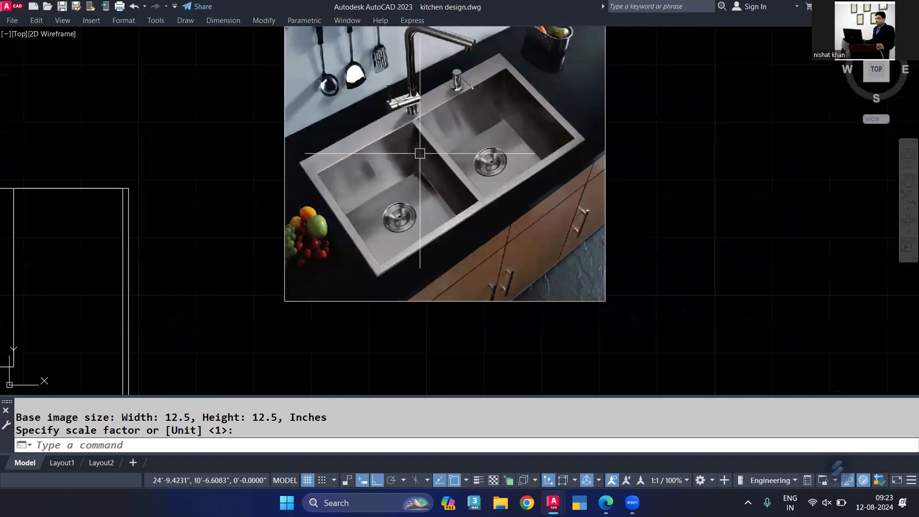
scroll(417, 169, down, 2)
middle_drag(457, 223, 435, 154)
mouse_move(127, 217)
middle_down()
mouse_move(319, 191)
mouse_move(369, 393)
middle_up()
scroll(313, 194, down, 2)
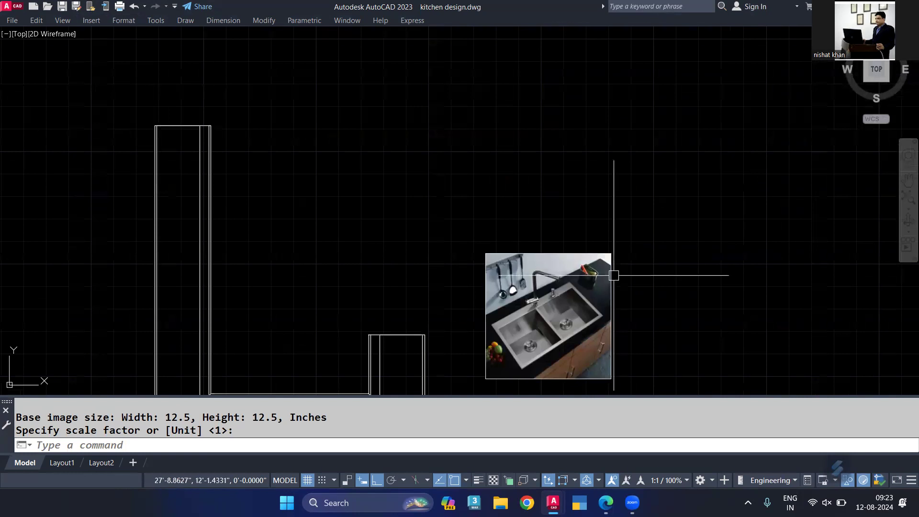
click(608, 255)
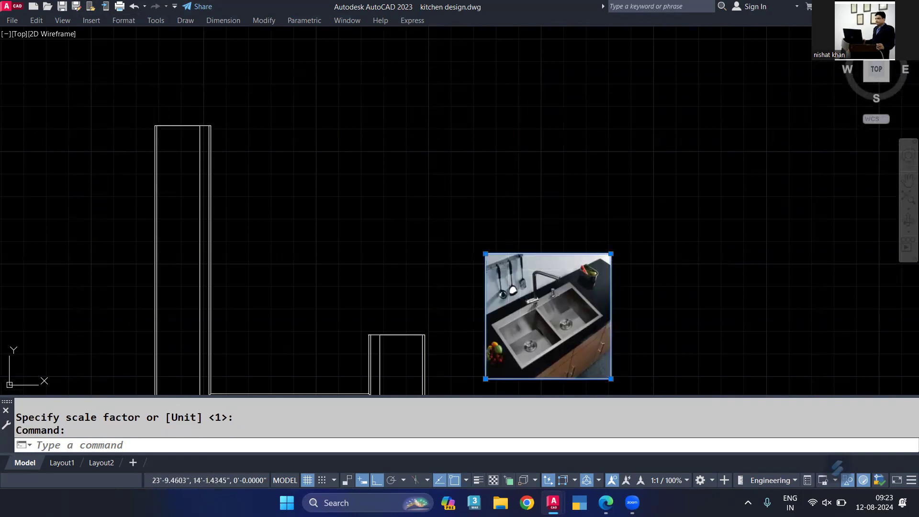
Move the sink image next to the counter outline with ortho turned off
text(m)
key(Return)
click(441, 306)
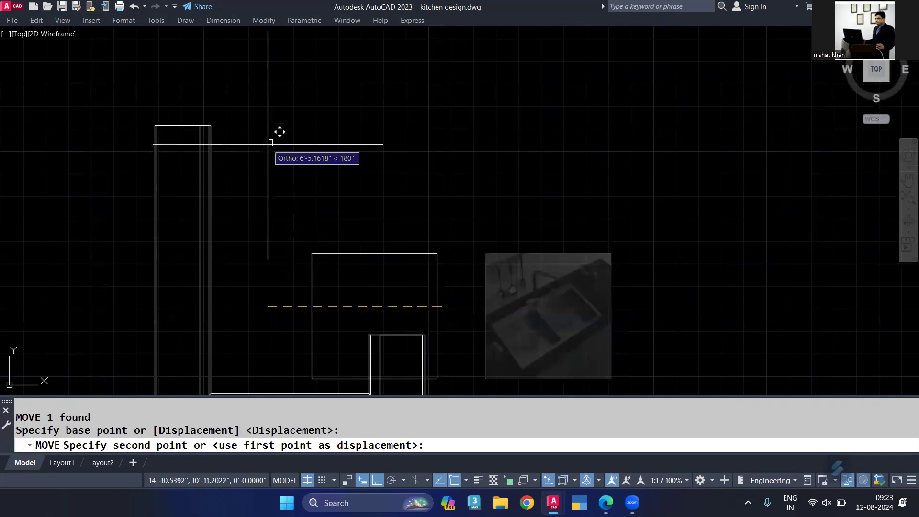
key(F8)
click(257, 83)
scroll(203, 115, up, 2)
mouse_move(203, 114)
middle_down()
mouse_move(222, 152)
mouse_move(221, 230)
middle_up()
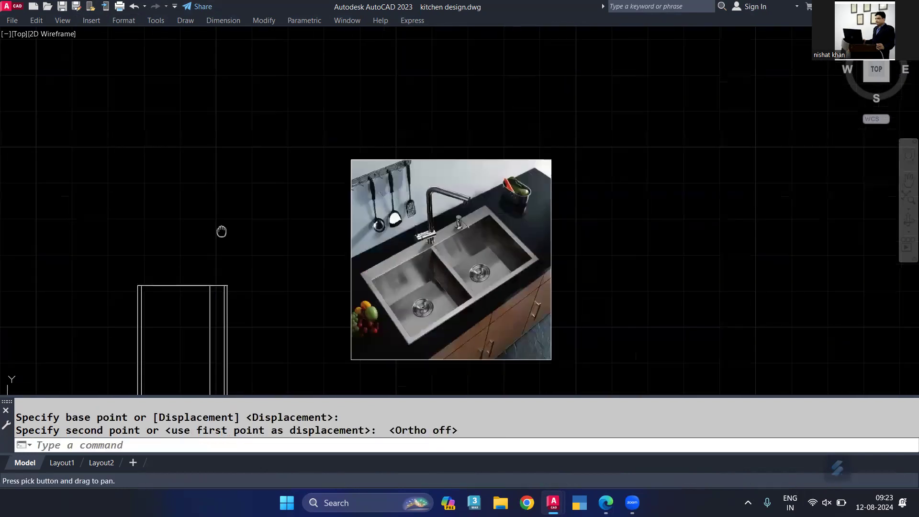
scroll(282, 250, up, 2)
middle_drag(282, 250, 273, 261)
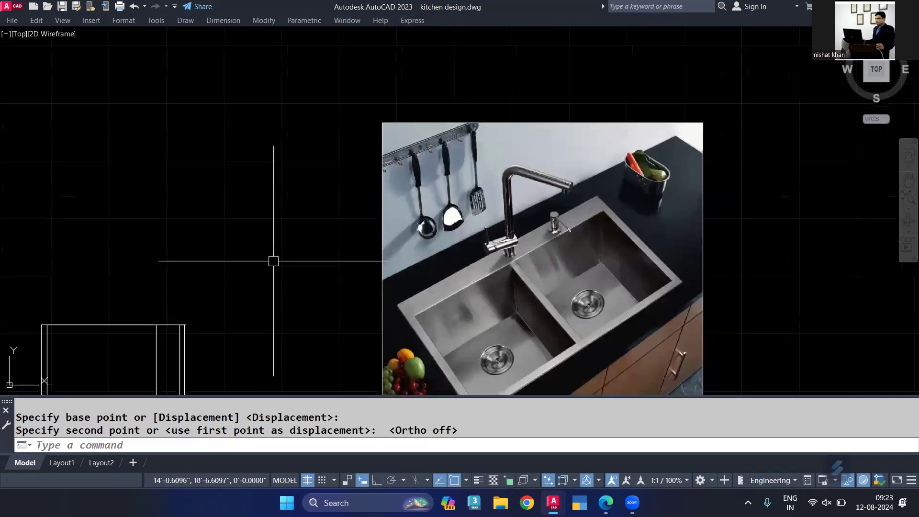
text(rec)
Draw a 16 by 32 rectangle left of the sink photo and select it
key(Return)
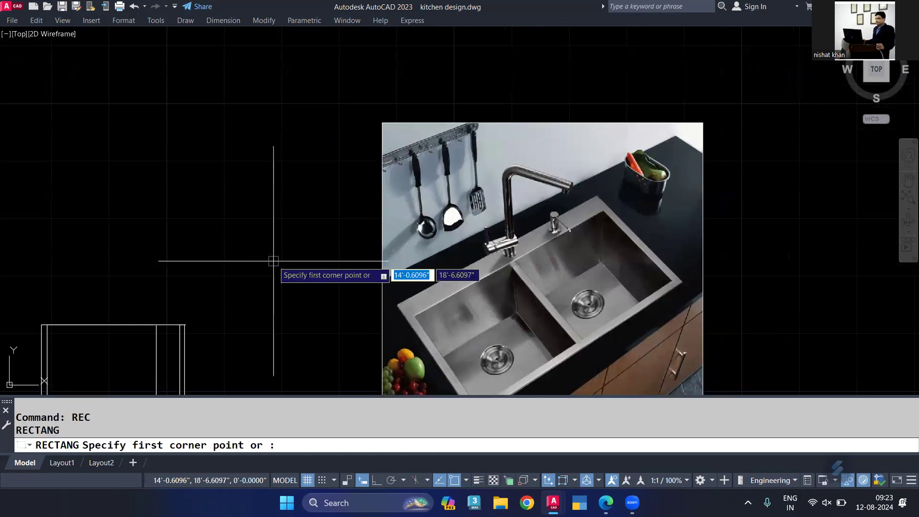
click(78, 248)
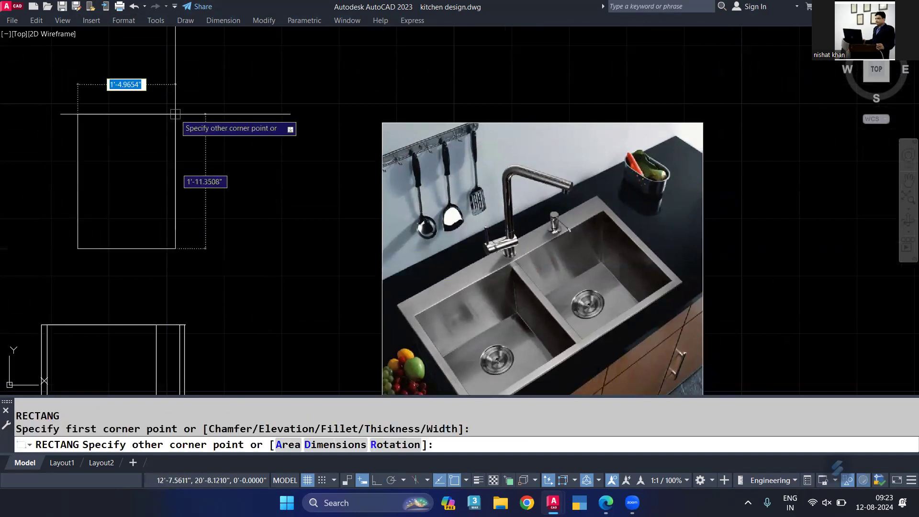
key(F8)
text(16)
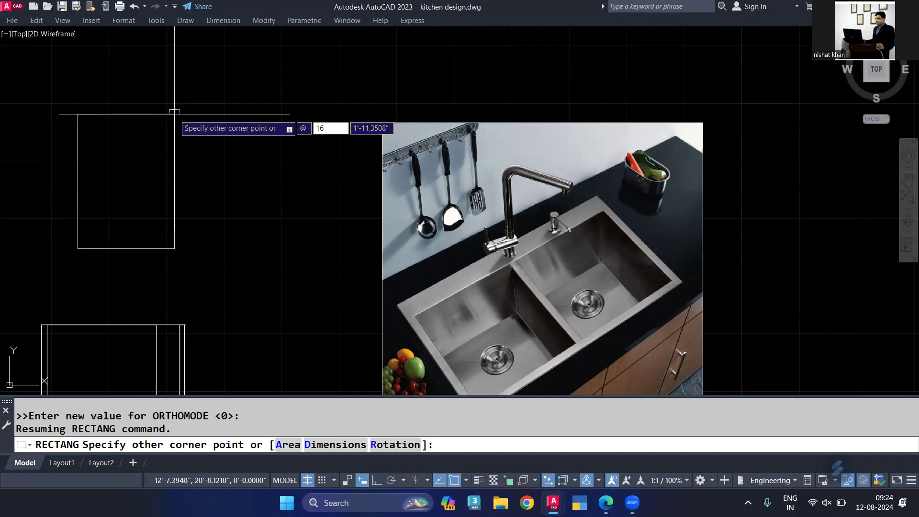
key(Tab)
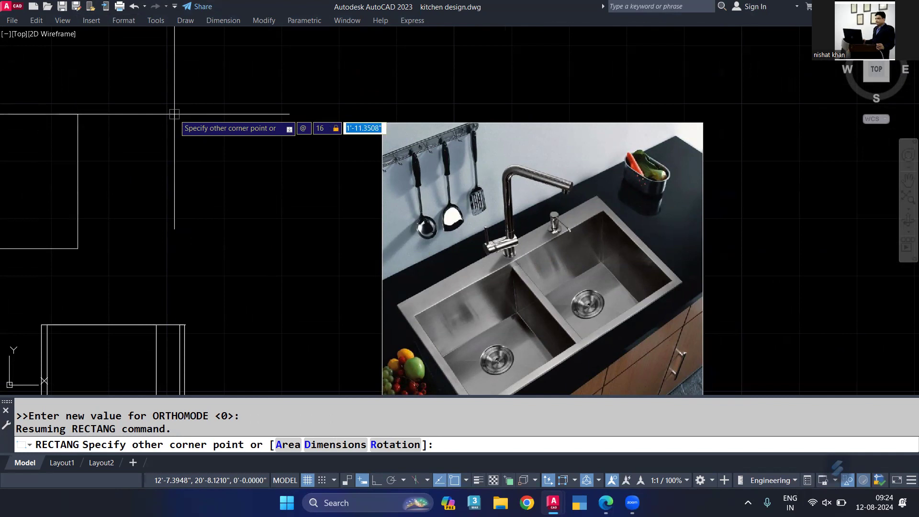
text(32)
text(,32)
key(Return)
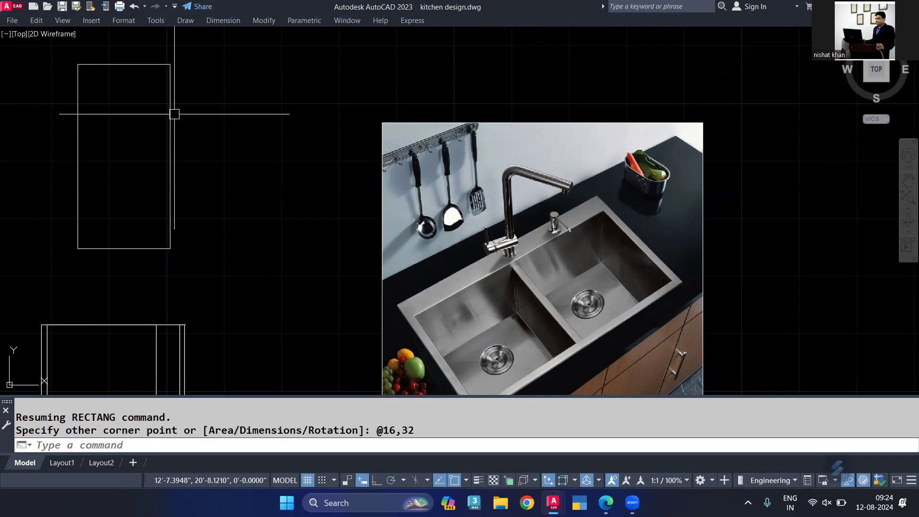
middle_drag(272, 207, 317, 227)
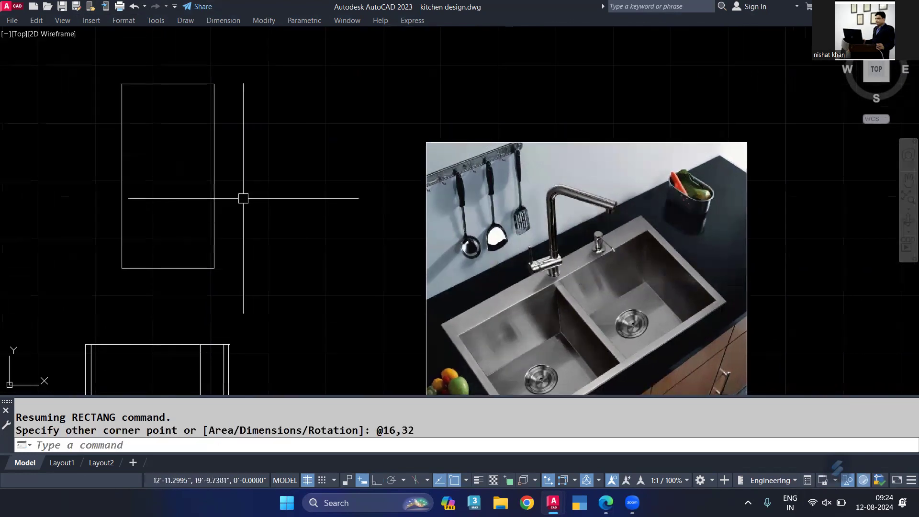
click(214, 162)
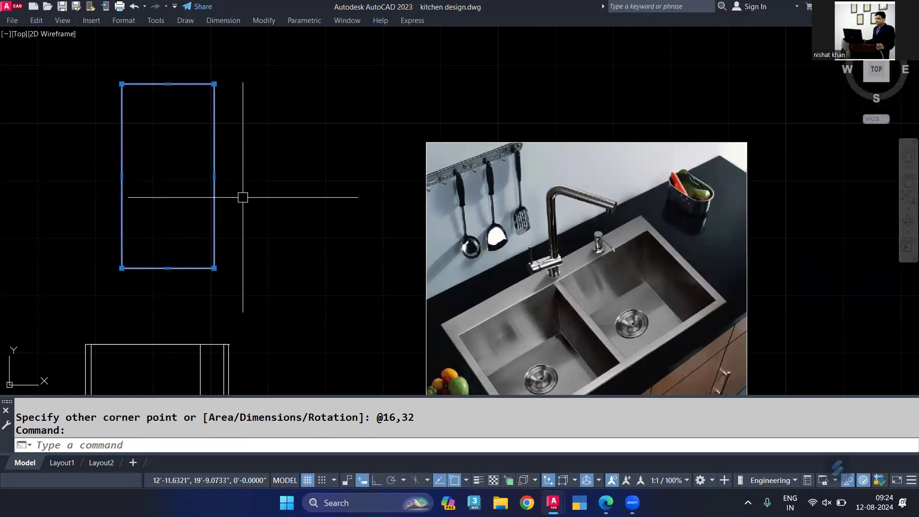
text(x)
Explode the rectangle and offset its edges by 2, then undo those copies
key(Return)
click(215, 170)
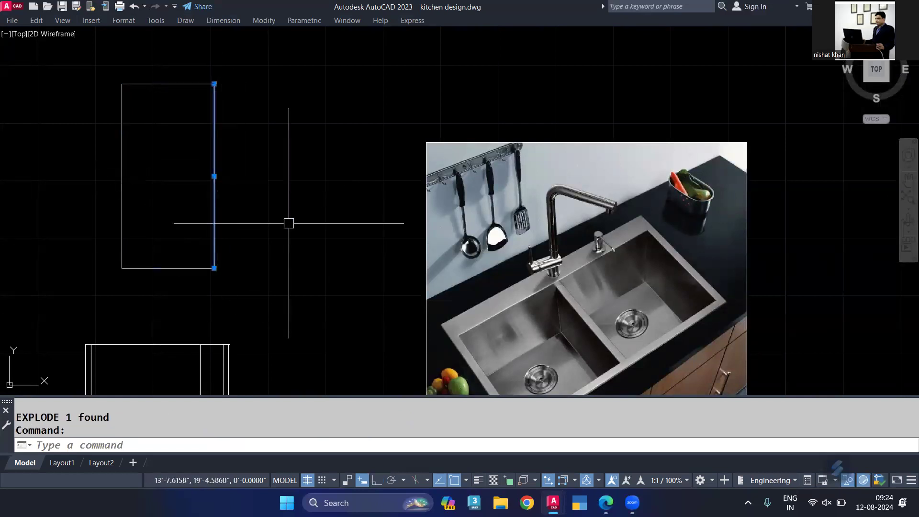
text(o)
key(Return)
text(2)
key(Return)
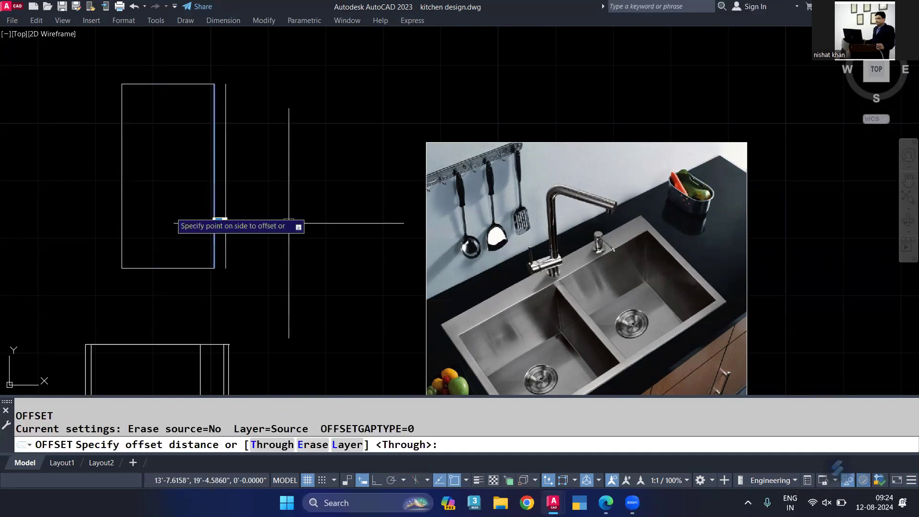
click(163, 191)
click(162, 87)
click(168, 208)
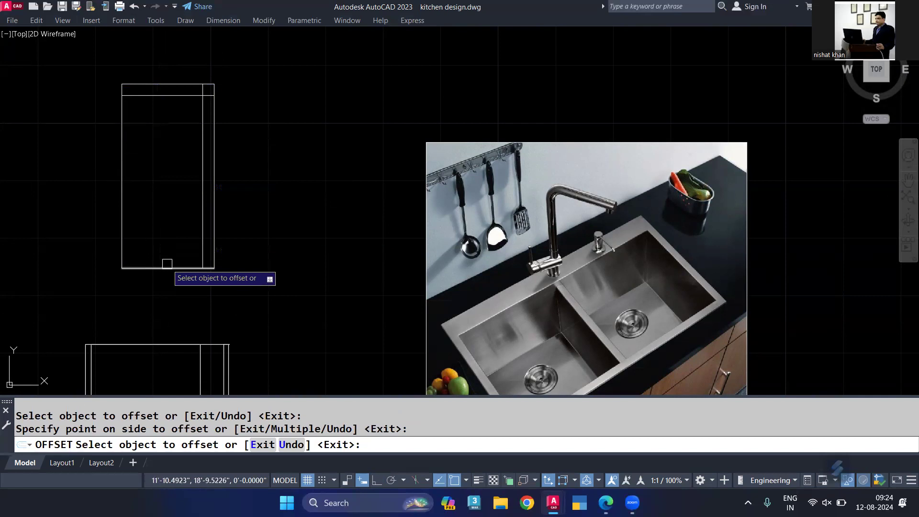
key(ctrl+z)
key(ctrl+z)
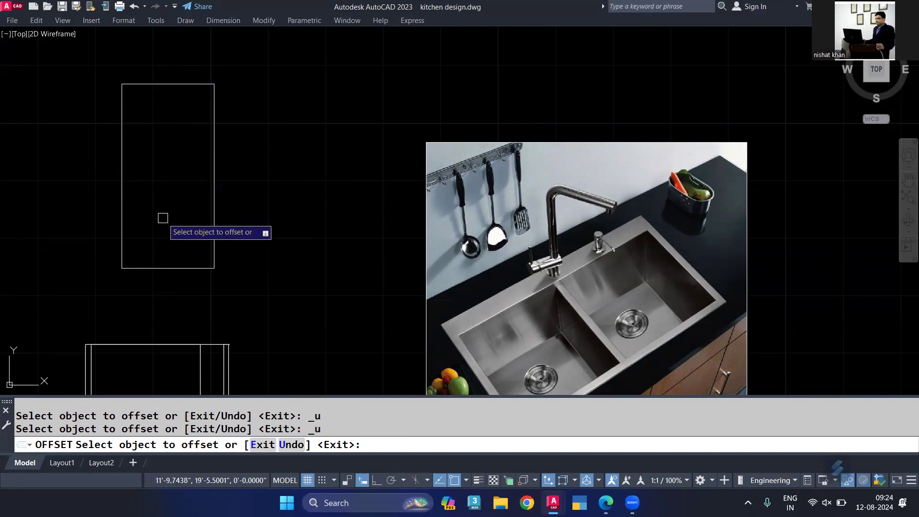
Retry offsetting the right edge by 1, then cancel and undo it
text(1)
key(Return)
text(1)
key(Return)
click(213, 163)
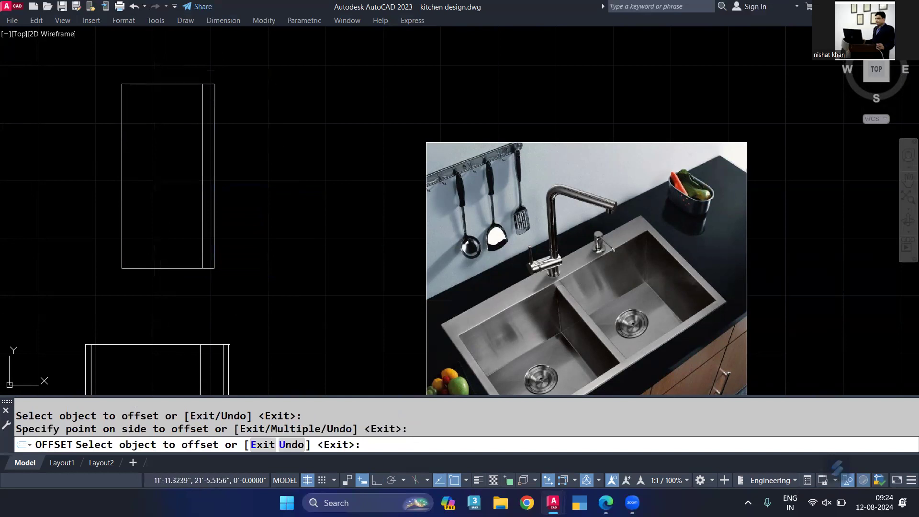
key(Escape)
key(ctrl+z)
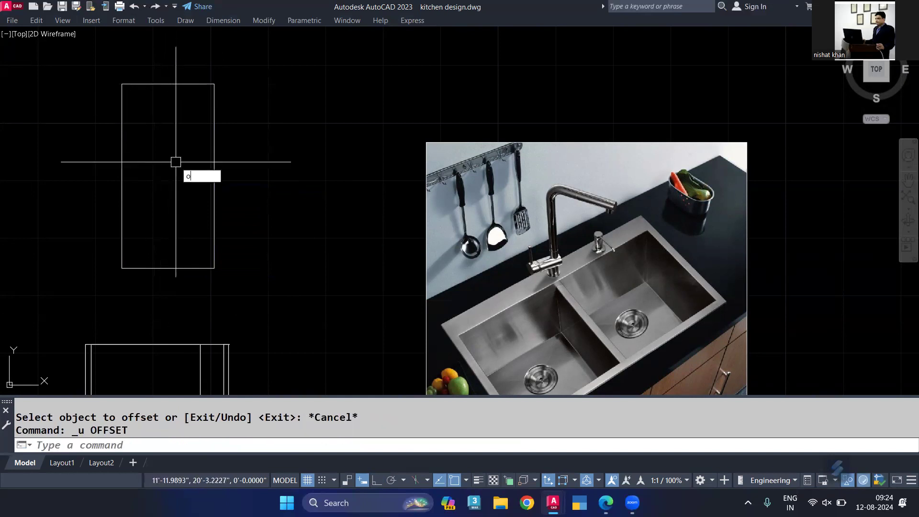
Offset the top, right and bottom edges 1 unit inward
key(Return)
text(1)
key(Return)
click(165, 84)
click(168, 152)
click(214, 205)
click(182, 204)
click(173, 267)
click(172, 201)
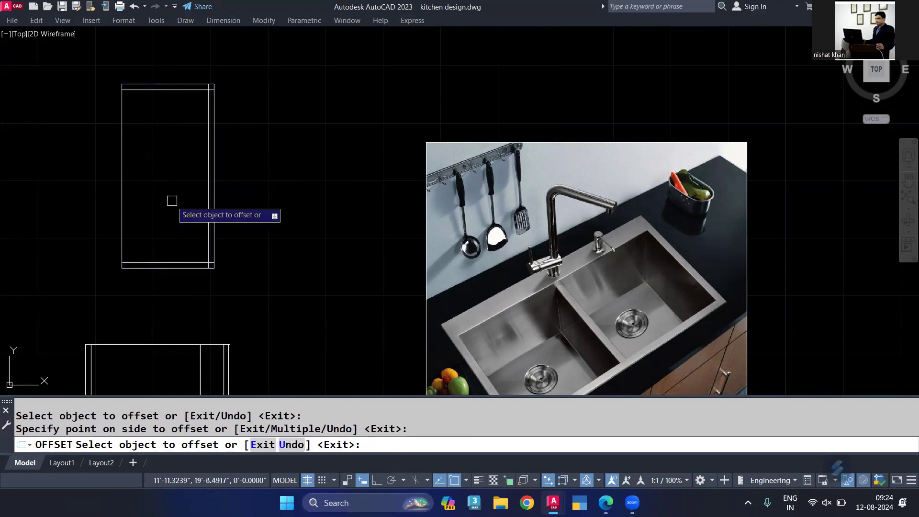
key(Escape)
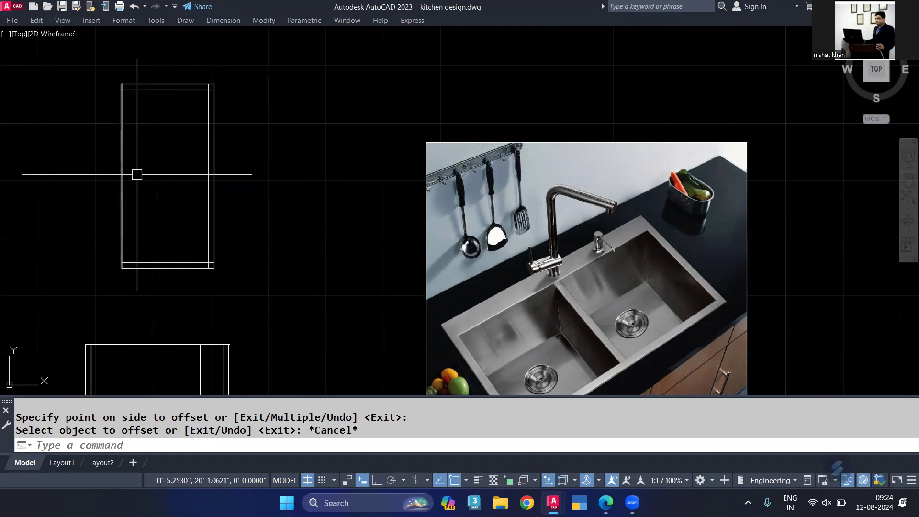
text(o)
Offset the left edge 2 units inward
key(Return)
text(2)
key(Return)
click(122, 168)
click(177, 193)
key(Return)
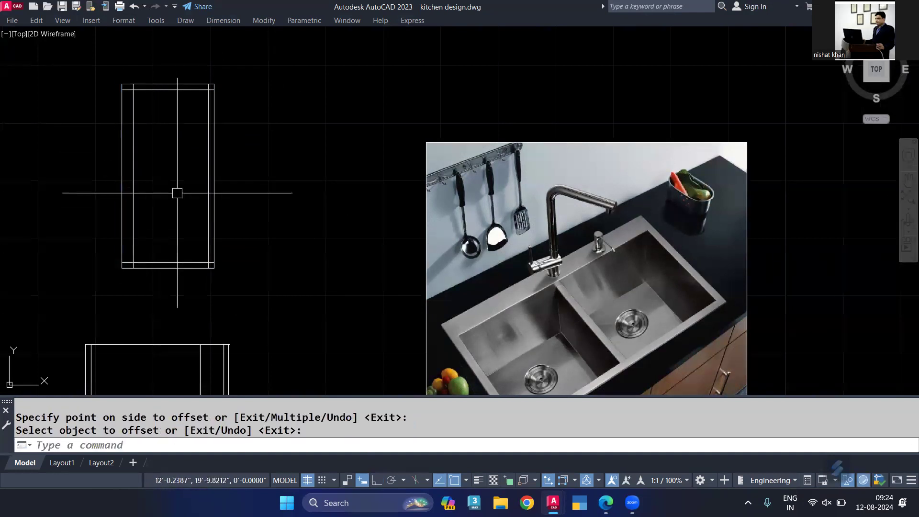
Trim the overlapping corner ends of the inner outline
text(tr)
key(Return)
scroll(135, 94, up, 6)
click(109, 78)
click(436, 67)
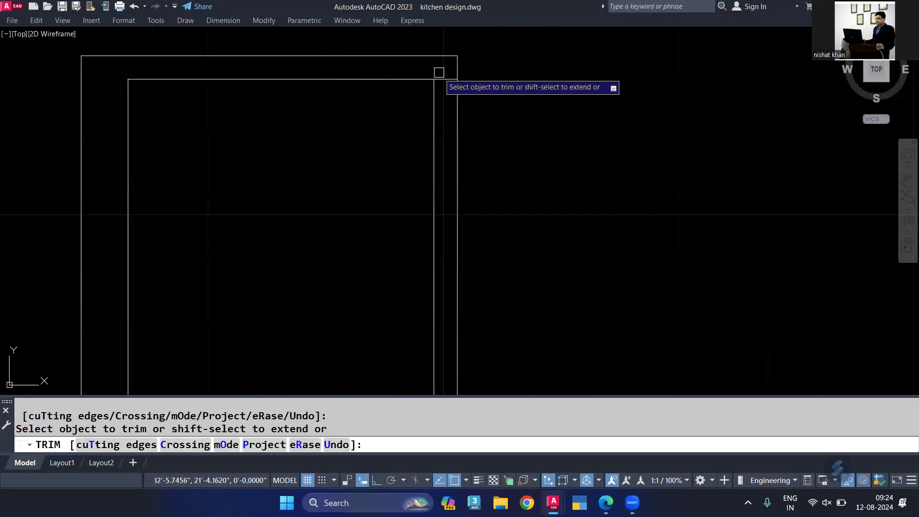
scroll(439, 74, down, 5)
scroll(436, 249, up, 5)
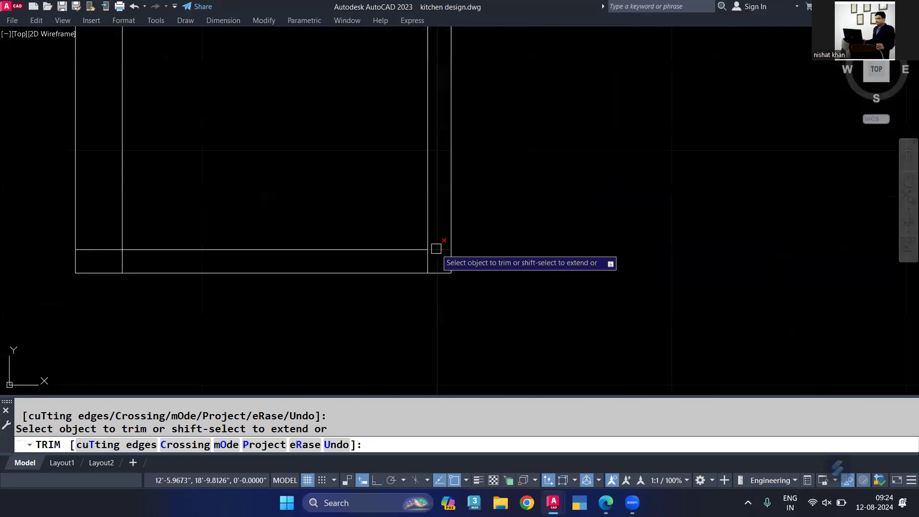
click(126, 265)
key(Return)
scroll(226, 185, down, 2)
scroll(267, 247, down, 2)
scroll(266, 231, down, 2)
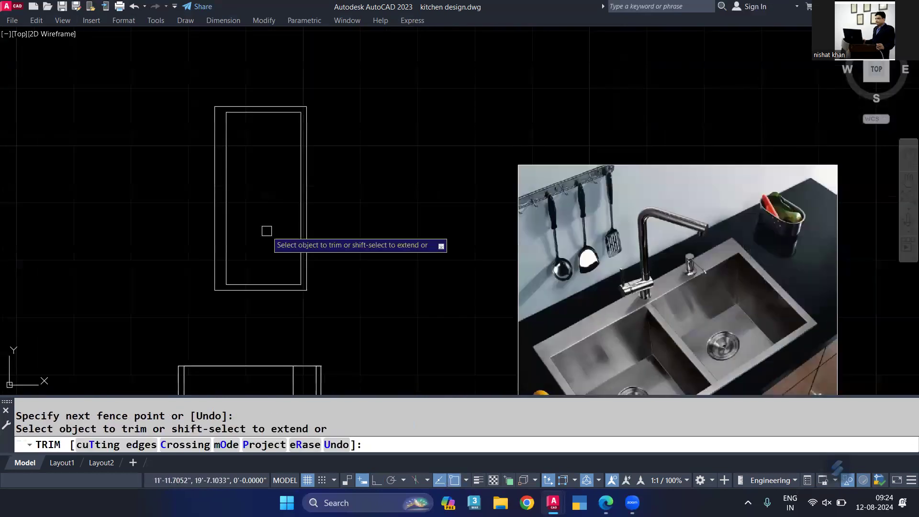
key(Escape)
middle_drag(266, 232, 271, 221)
text(l)
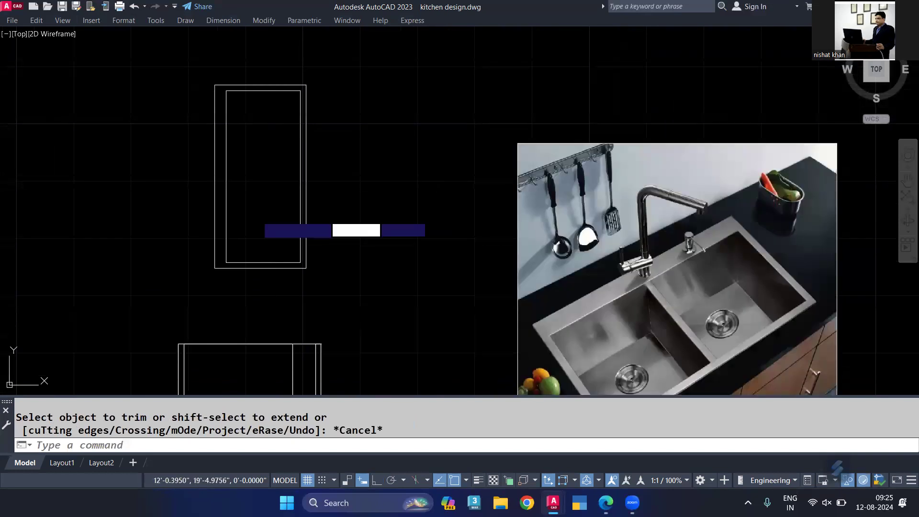
key(Return)
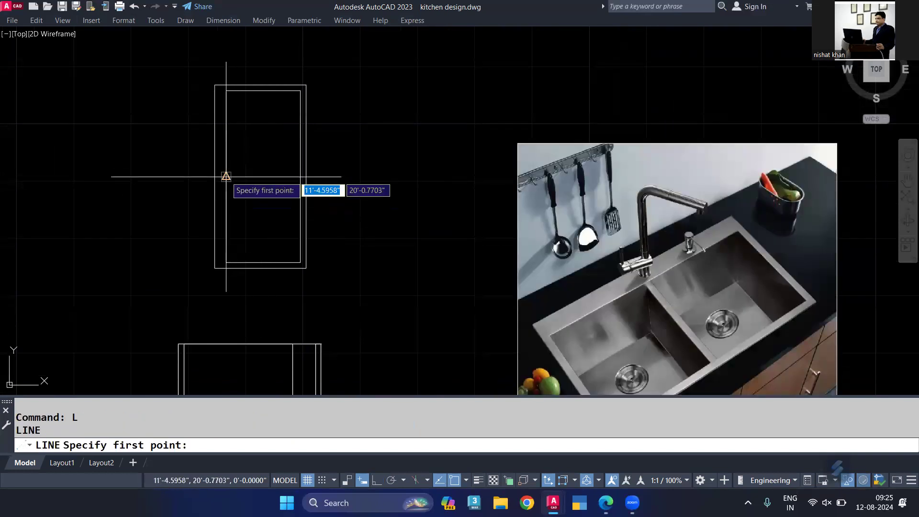
Draw a line across the middle of the inner rectangle
click(226, 177)
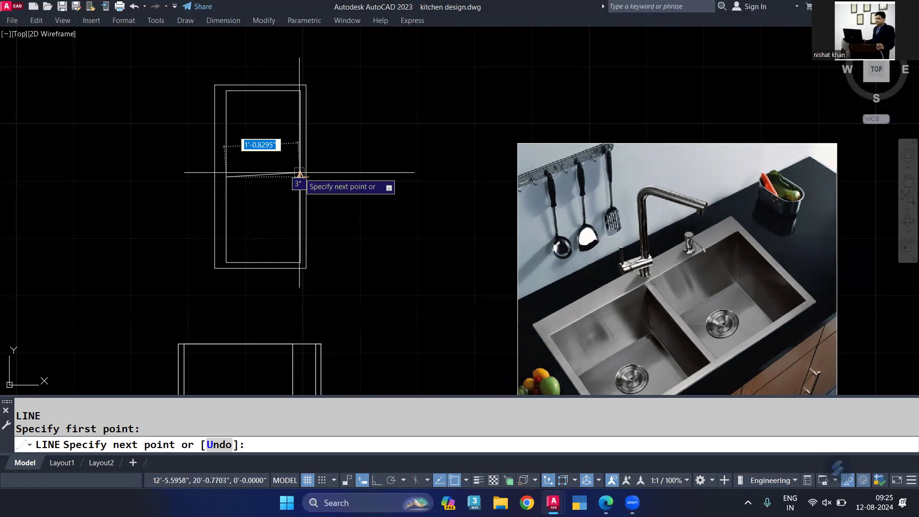
click(300, 173)
key(ctrl+z)
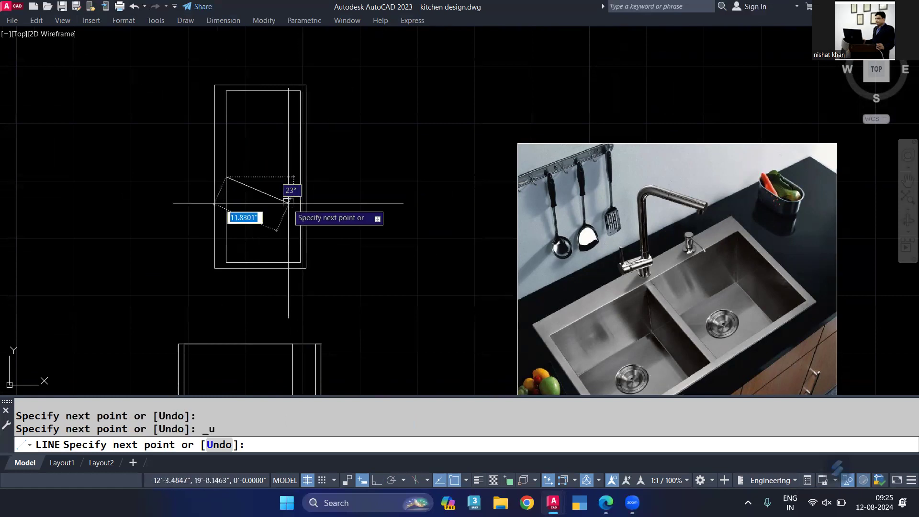
key(Return)
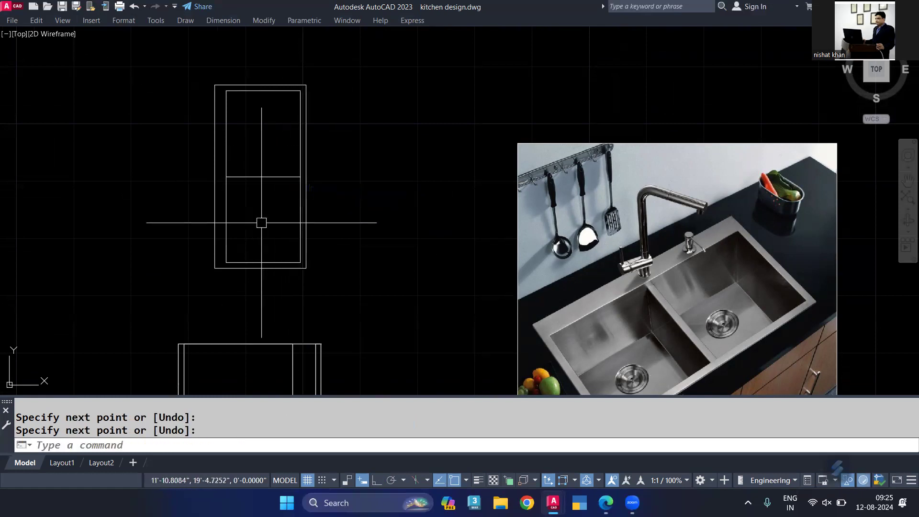
Offset the middle line 0.5 above and below, then erase the original
text(o)
key(Return)
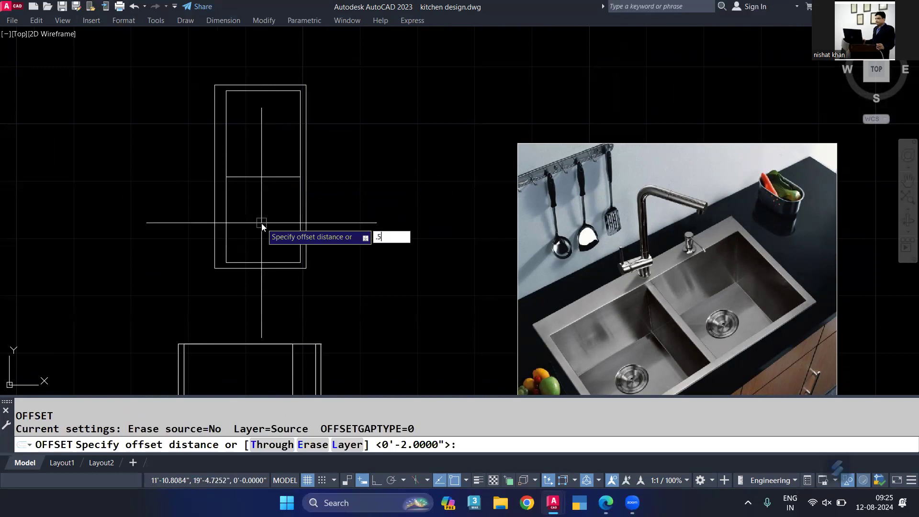
key(Return)
click(250, 176)
click(260, 140)
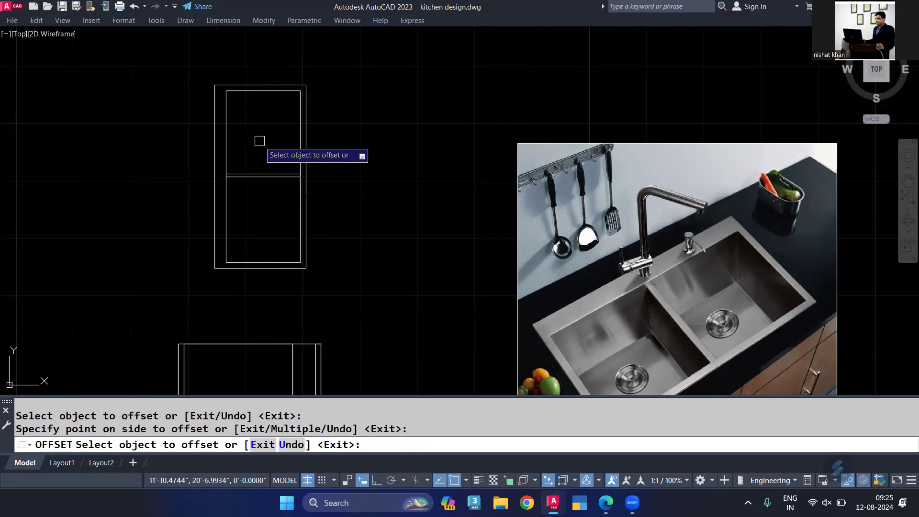
scroll(258, 189, up, 6)
click(258, 138)
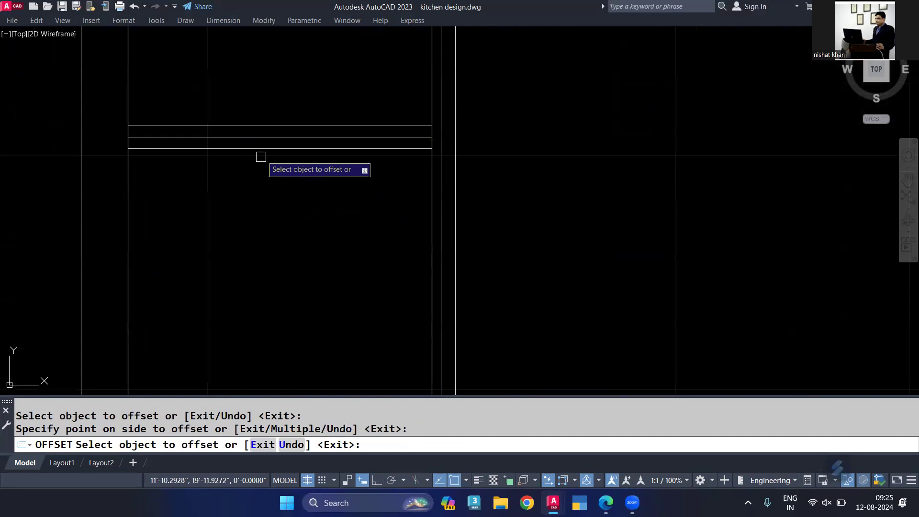
key(Escape)
click(263, 137)
key(Delete)
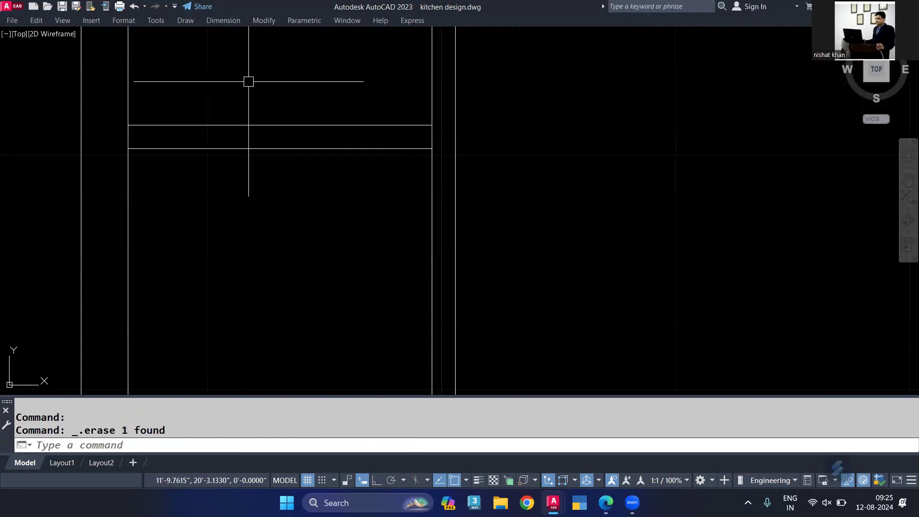
Trim the inner side edge between the divider lines, then zoom out to the whole sink
text(tr)
key(space)
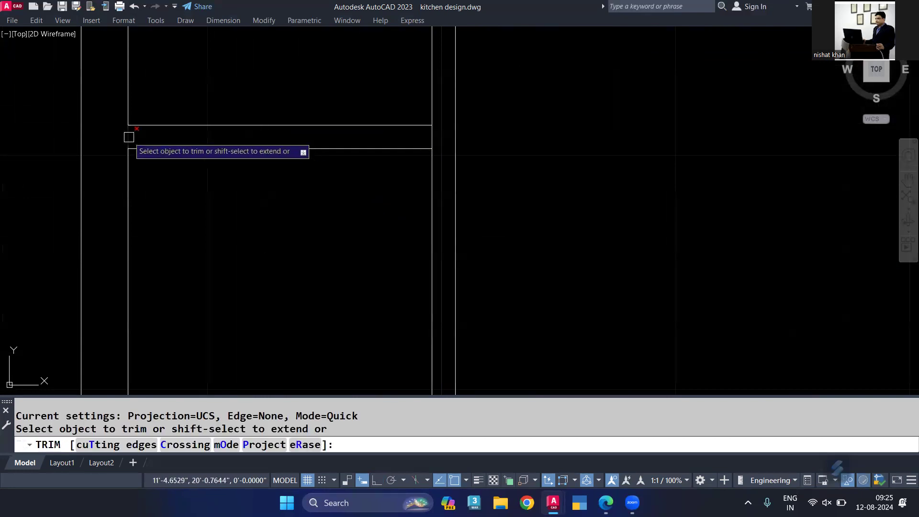
click(127, 136)
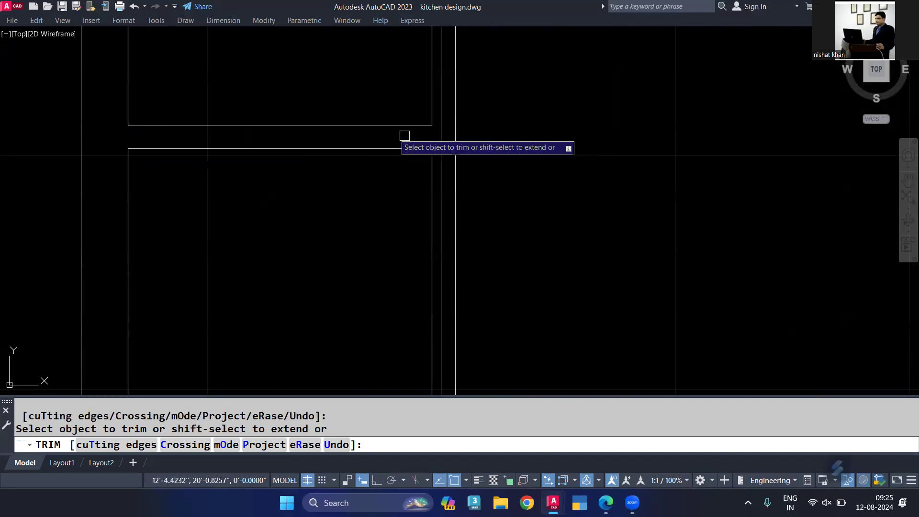
key(Escape)
scroll(299, 86, down, 4)
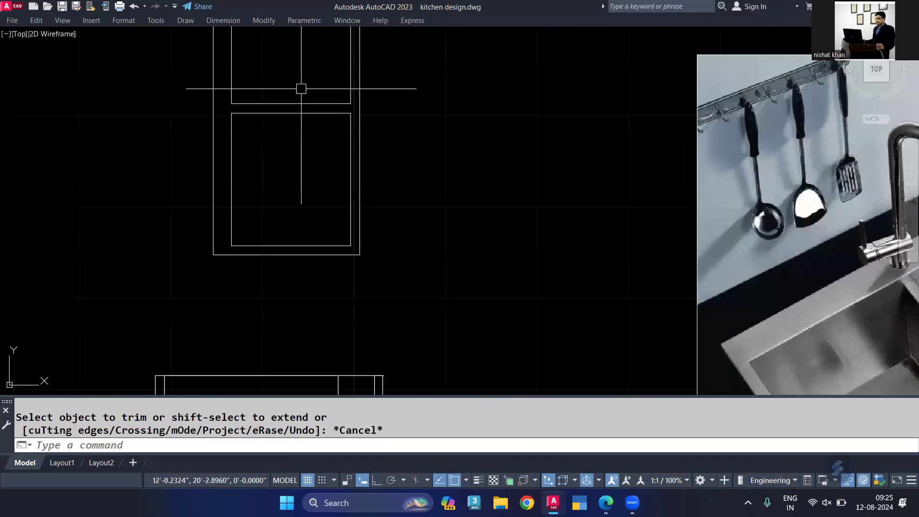
scroll(301, 97, down, 2)
middle_drag(297, 110, 297, 189)
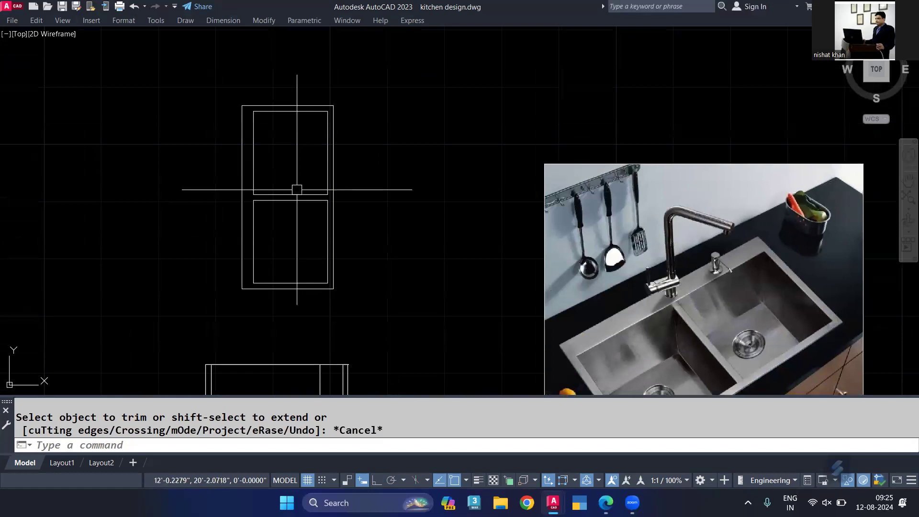
Switch to the southwest isometric view, abandoning an extrude of the outer edge
text(v)
key(Return)
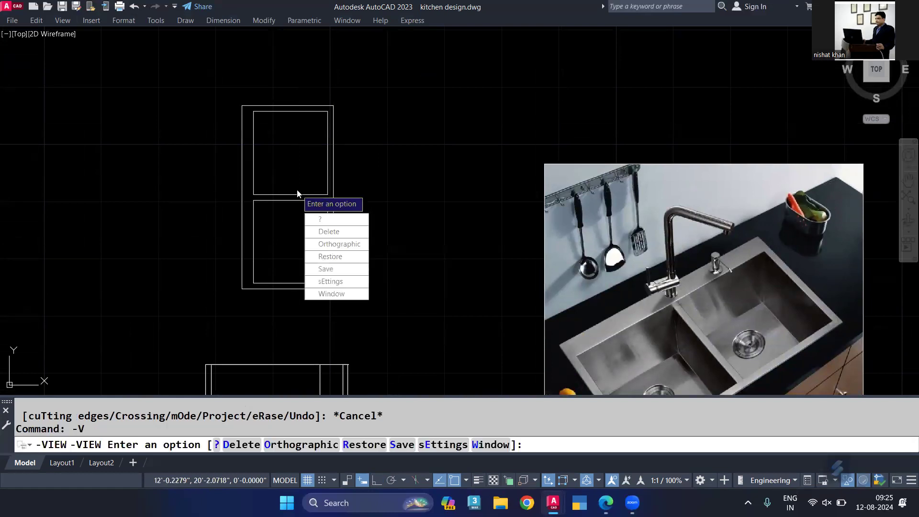
text(sw)
key(Return)
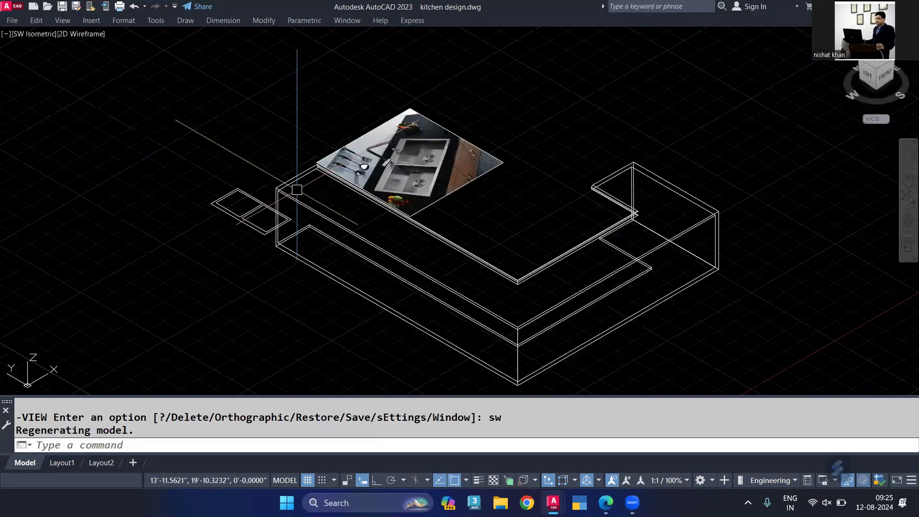
scroll(227, 215, up, 5)
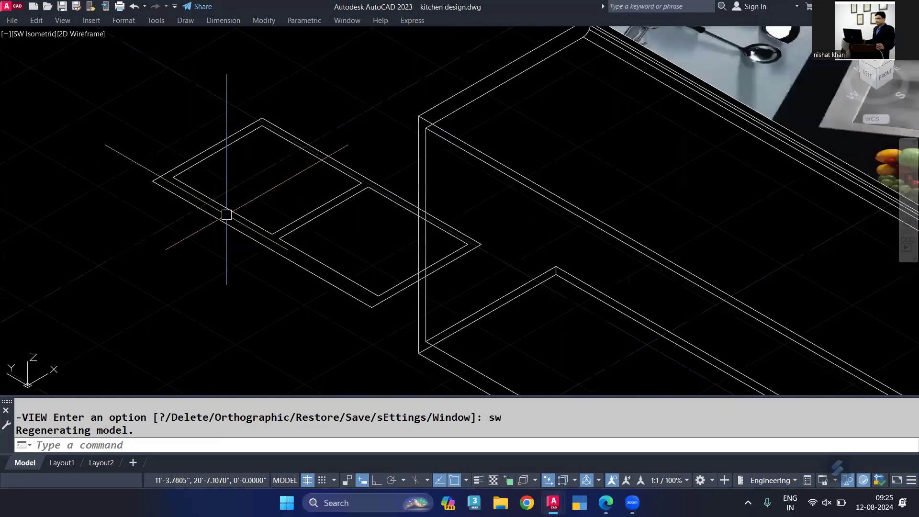
click(226, 215)
text(ext)
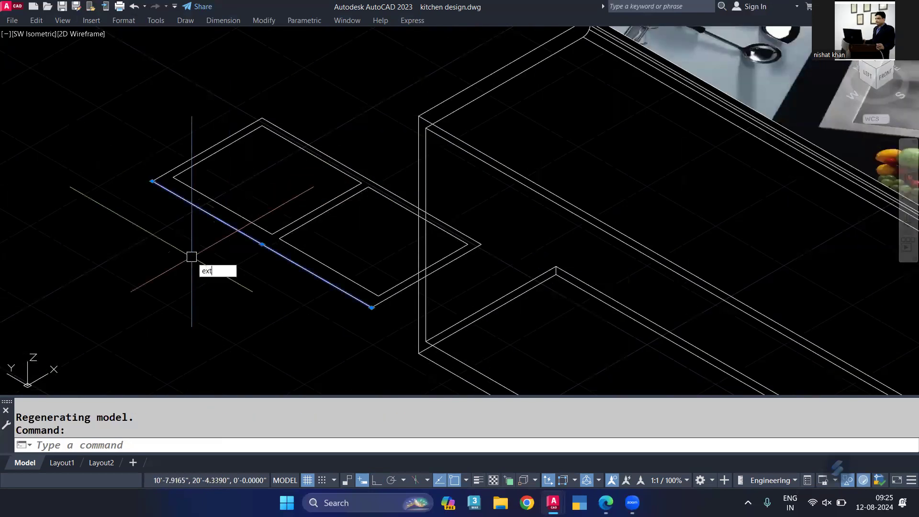
key(Return)
key(Escape)
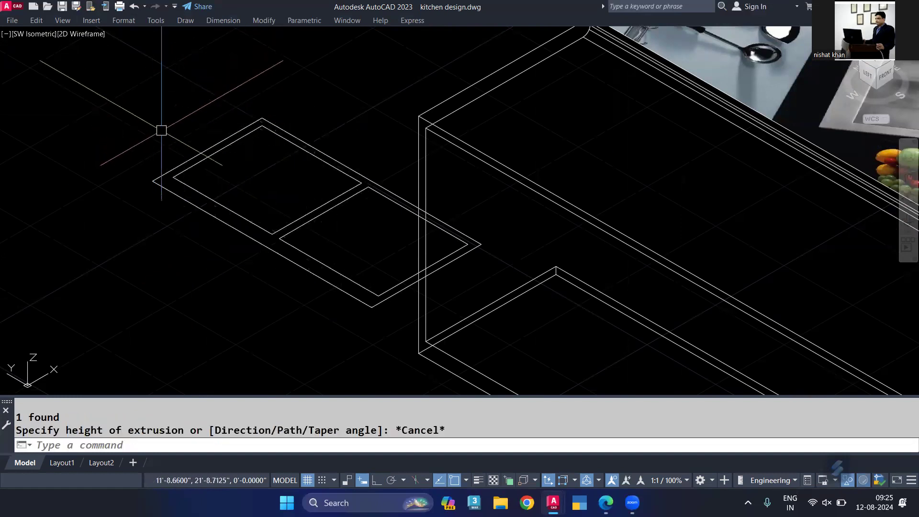
Window-select all sink lines and join them into three polylines
shift+middle_drag(139, 189, 458, 148)
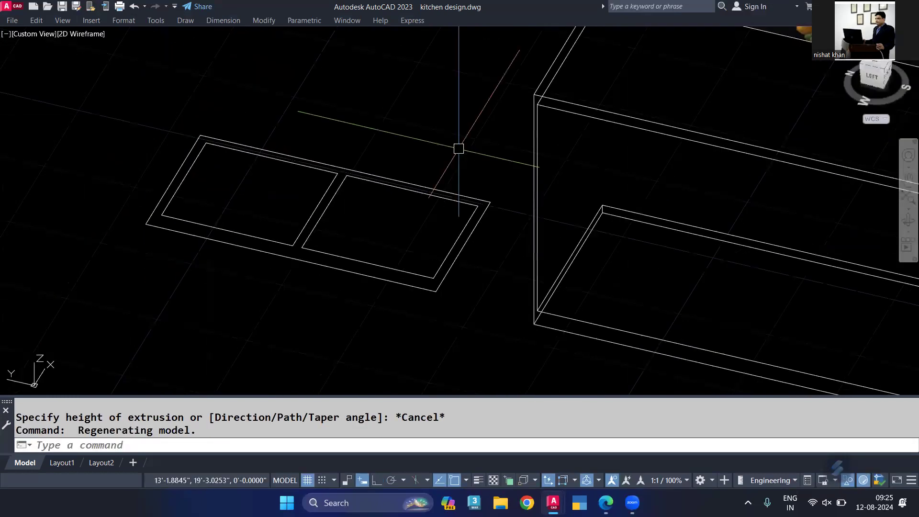
click(459, 148)
click(55, 242)
text(j)
key(Return)
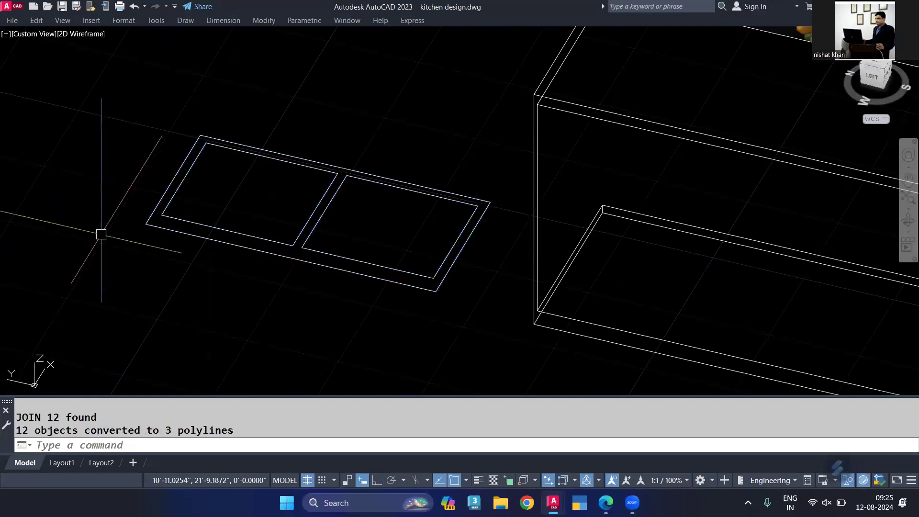
Extrude the sink's outer rectangle to a height of 12
click(146, 224)
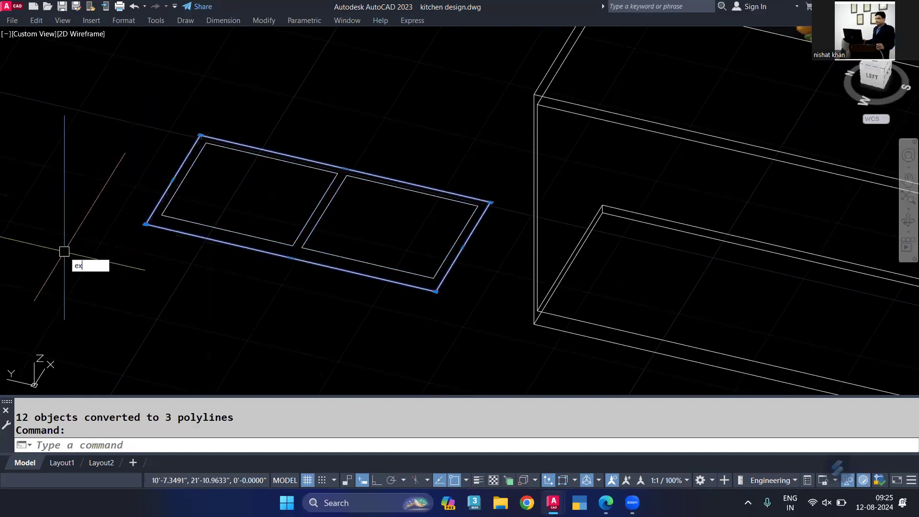
key(Return)
middle_drag(57, 113, 53, 150)
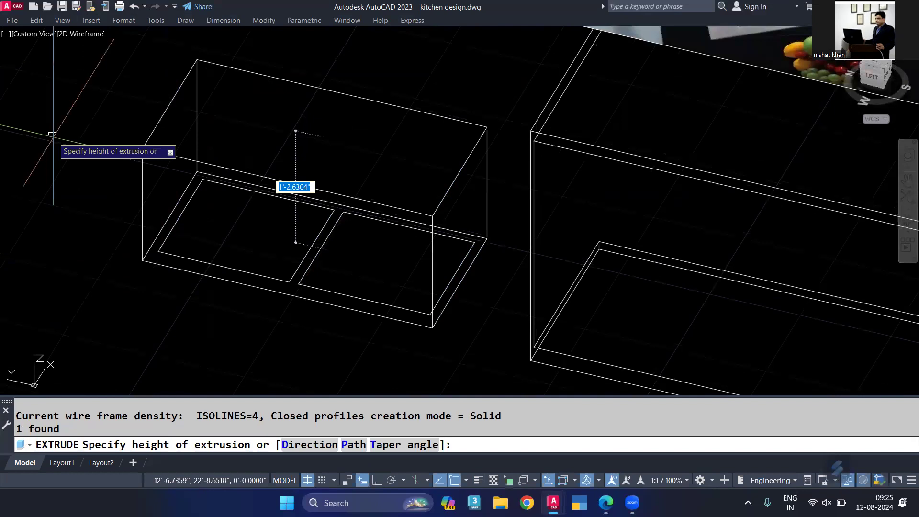
text(12)
key(Return)
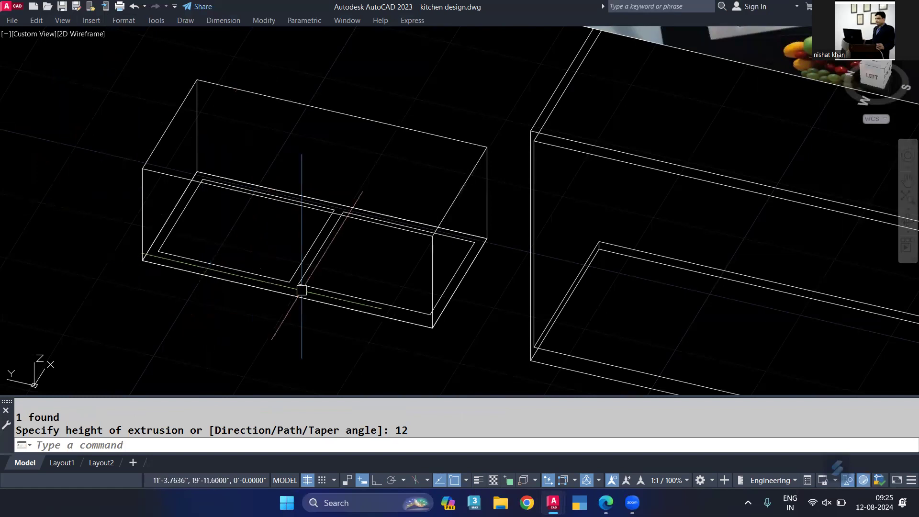
scroll(350, 293, down, 2)
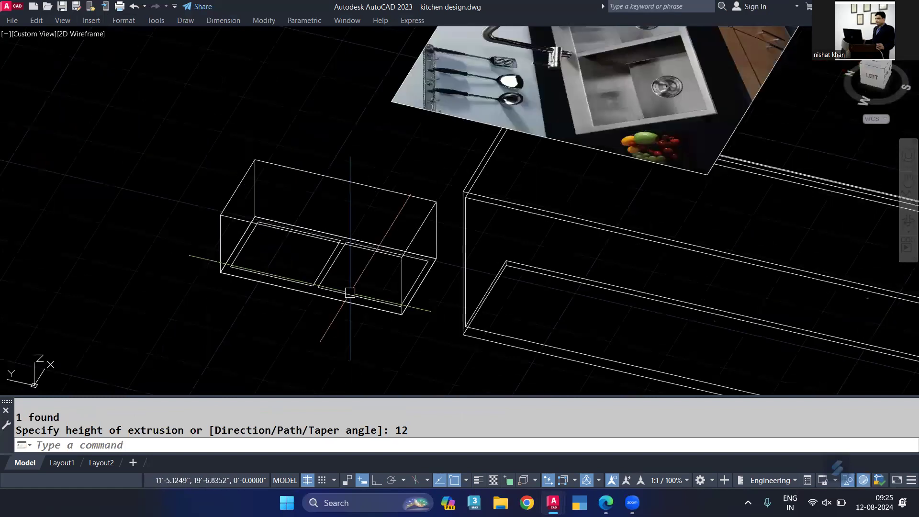
mouse_move(348, 293)
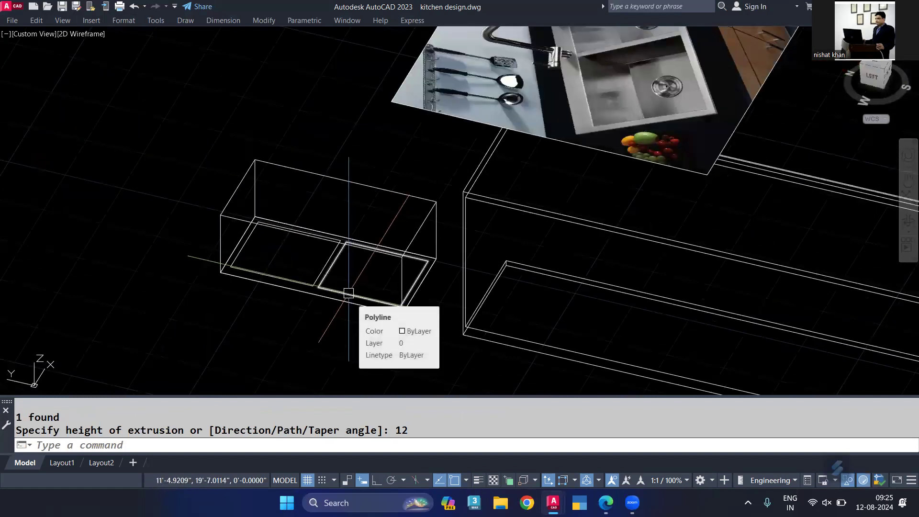
Select both bowl rectangles and begin extruding them
click(298, 274)
click(223, 265)
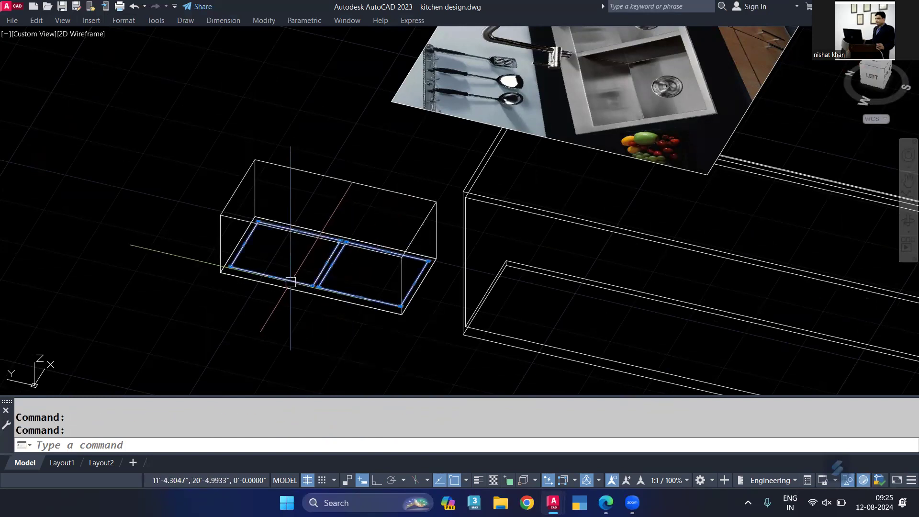
text(ex)
key(Return)
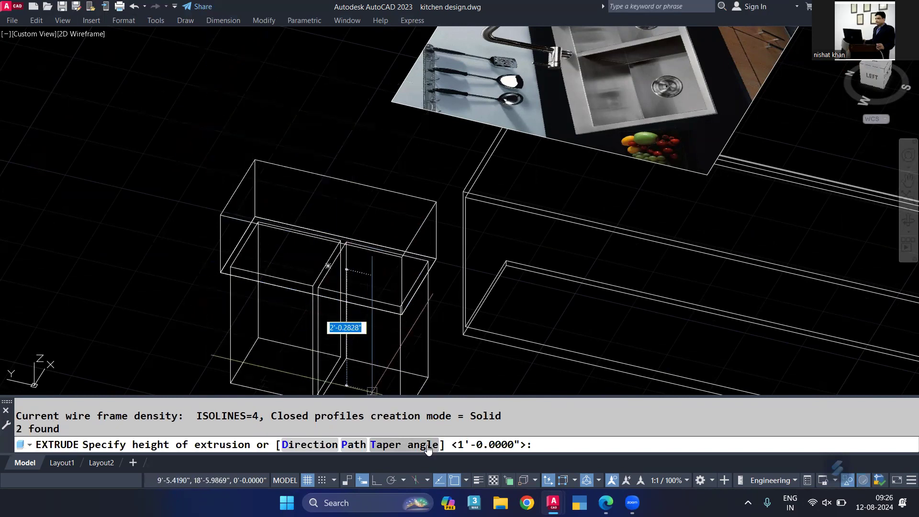
text(T)
key(Return)
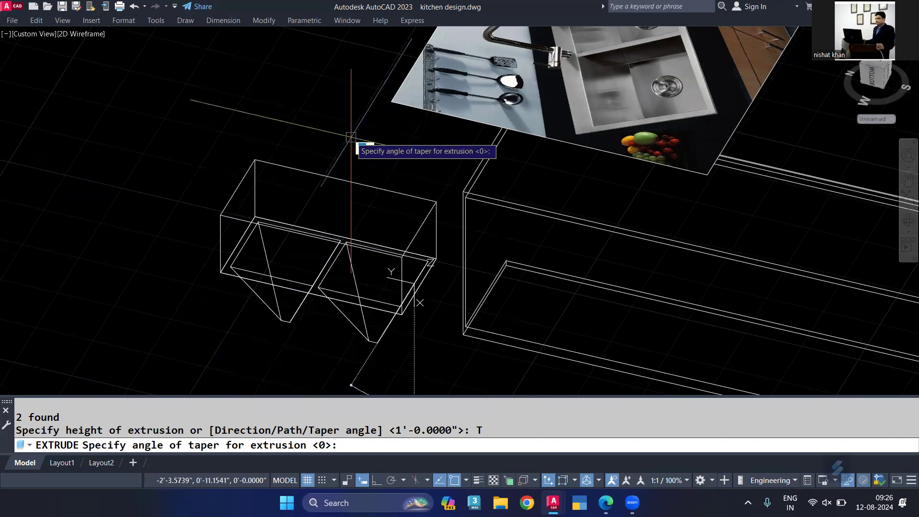
text(45)
key(Return)
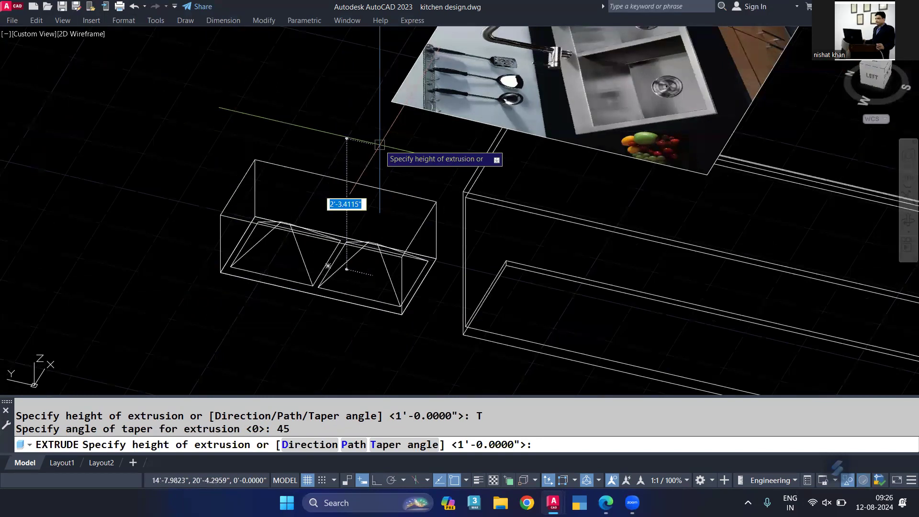
text(T)
key(Return)
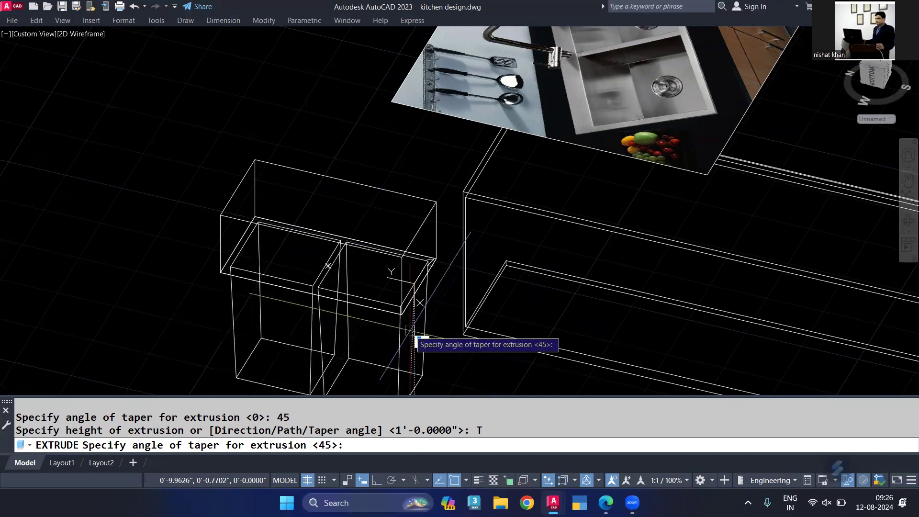
text(2)
key(Return)
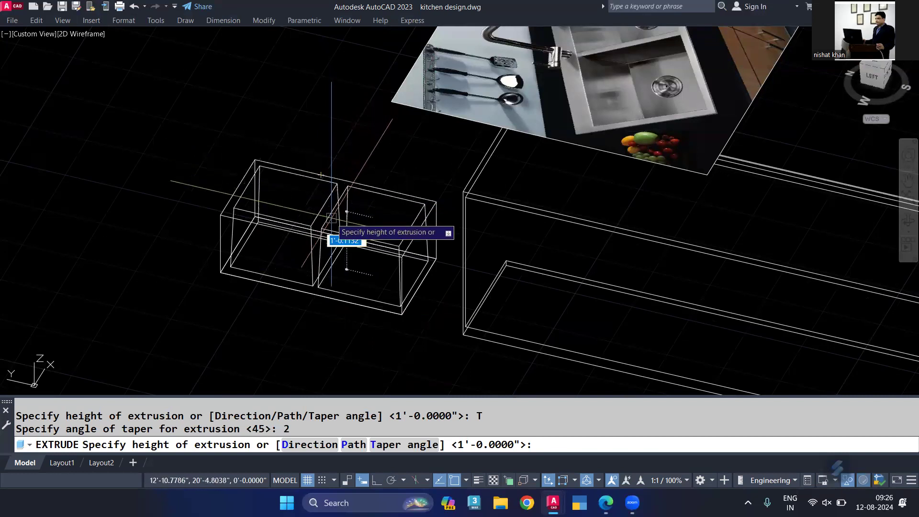
text(12)
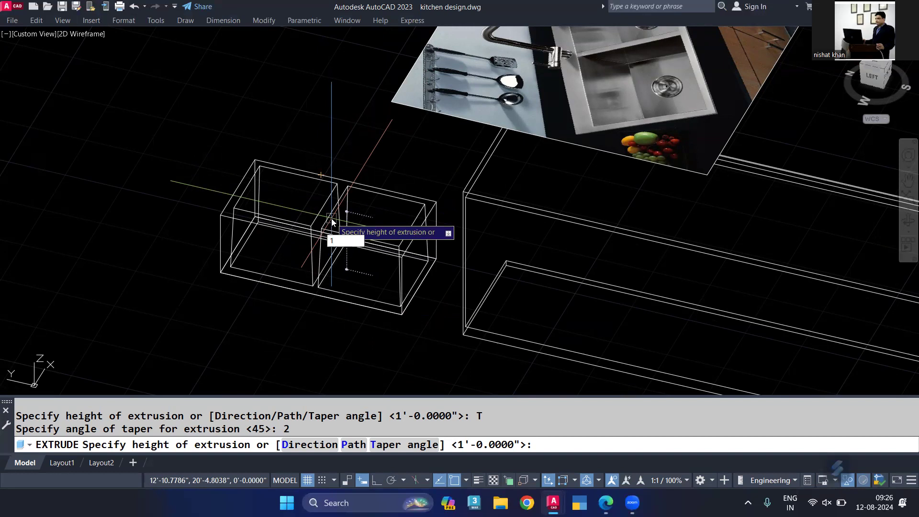
text(11)
key(Return)
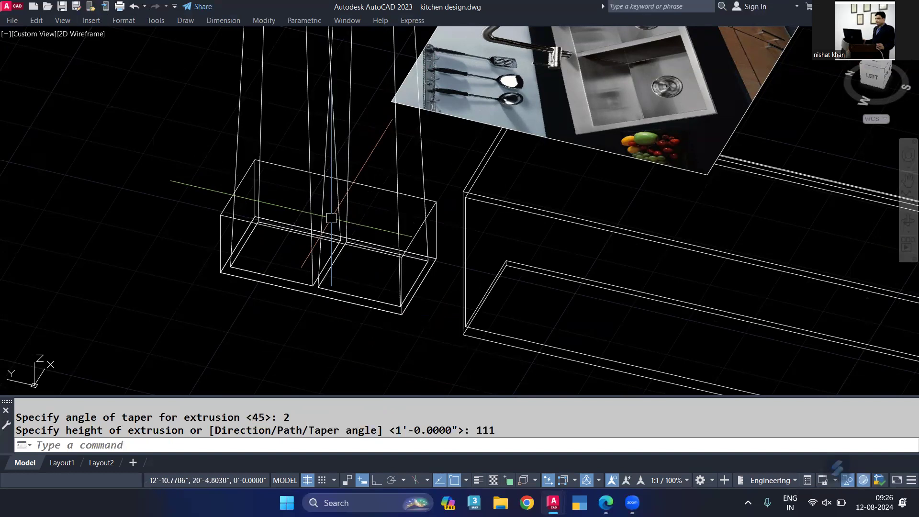
key(ctrl+z)
click(315, 275)
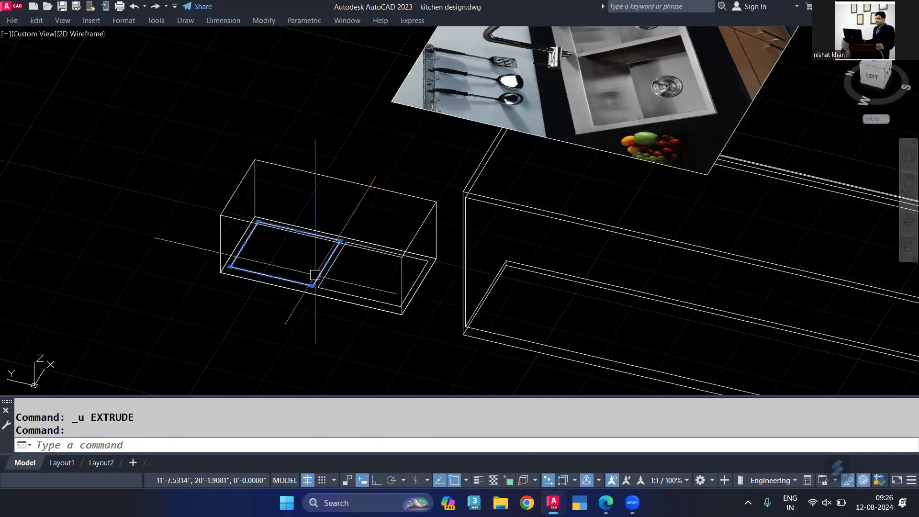
click(333, 289)
key(Escape)
click(342, 290)
click(309, 268)
text(e)
key(BackSpace)
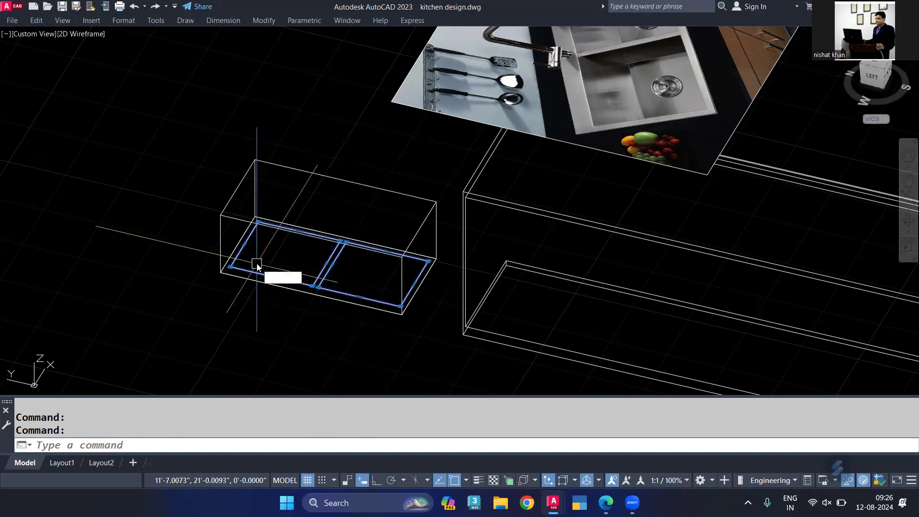
key(Escape)
mouse_move(641, 102)
middle_down()
mouse_move(630, 224)
mouse_move(641, 295)
middle_up()
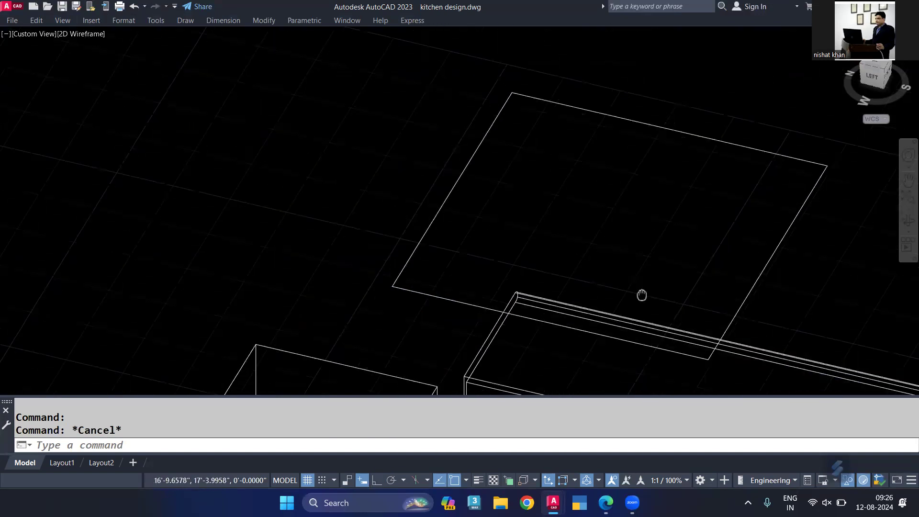
scroll(616, 124, up, 3)
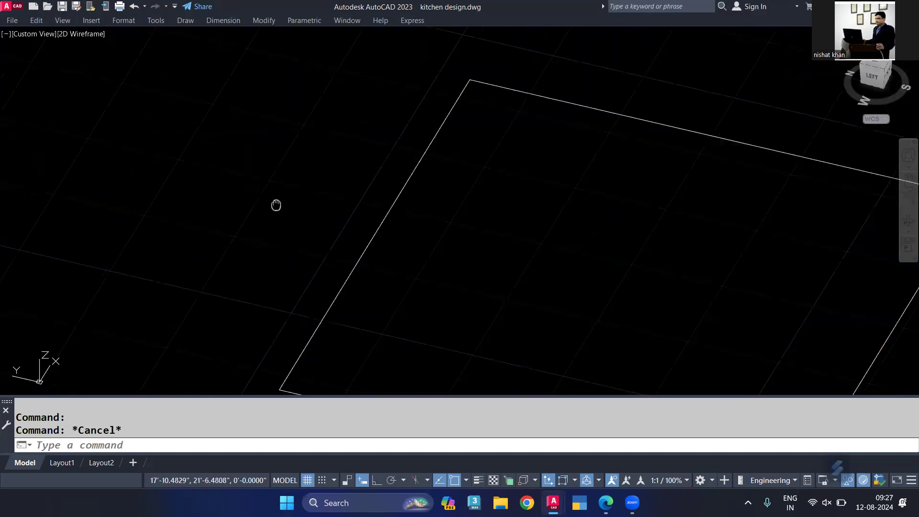
middle_drag(275, 205, 372, 158)
scroll(372, 158, down, 2)
scroll(372, 158, down, 4)
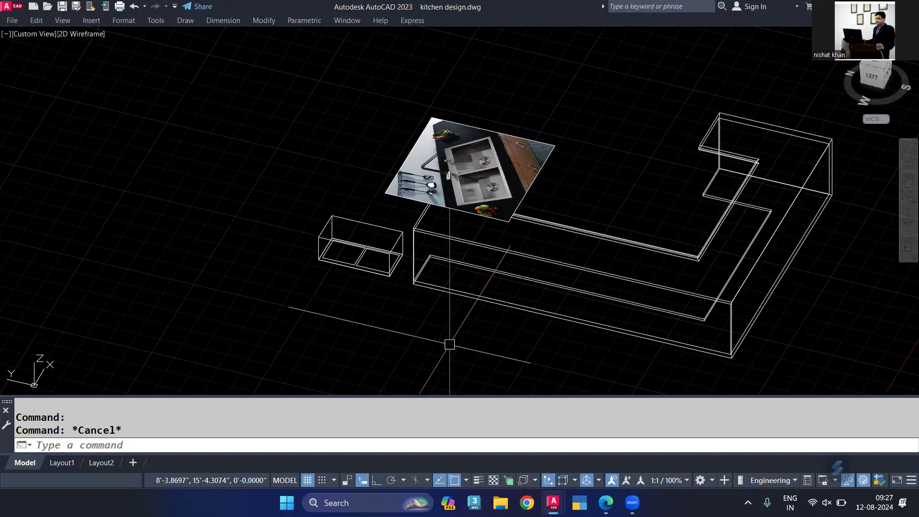
Switch to the top plan view of the current UCS
text(pl)
key(Escape)
text(plan)
key(Return)
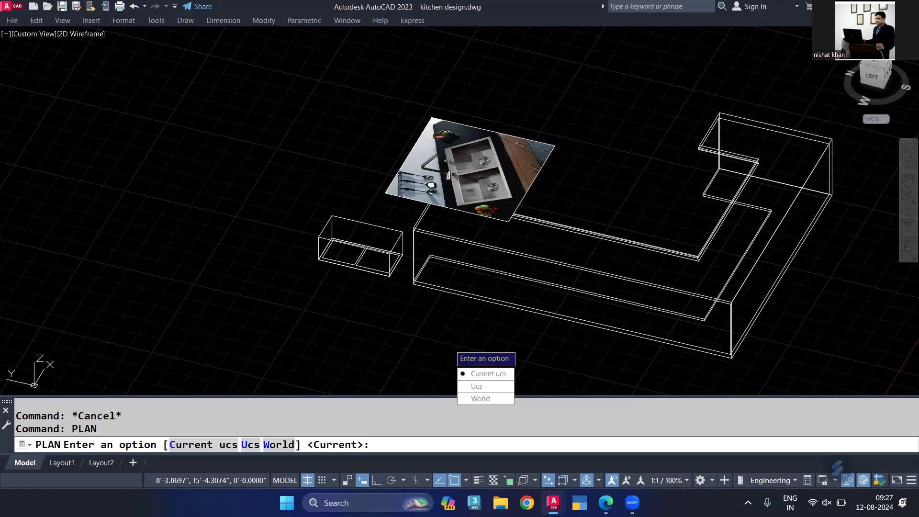
key(Return)
Set the 2D Wireframe visual style, zoom in, and select the upper bowl rectangle
key(Return)
text(sha)
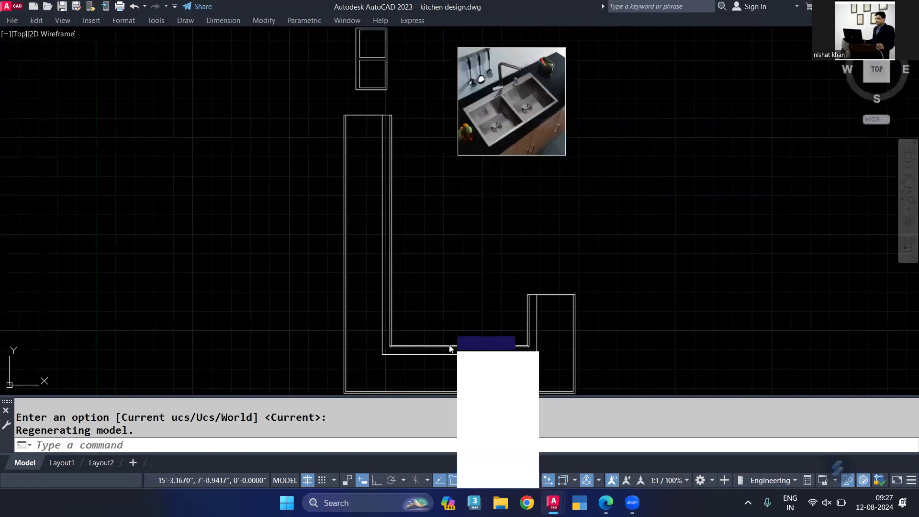
key(Return)
text(2)
key(Return)
scroll(364, 72, up, 2)
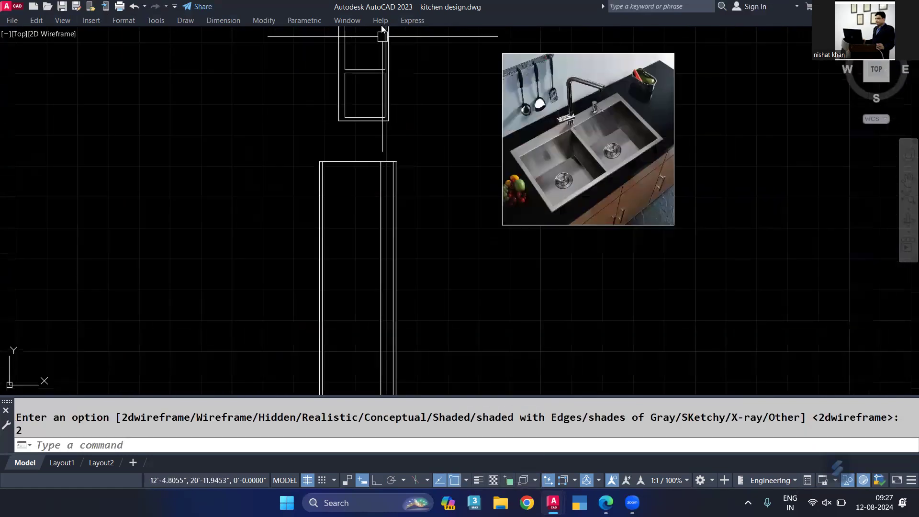
scroll(374, 139, up, 2)
scroll(344, 162, up, 2)
scroll(344, 162, up, 2)
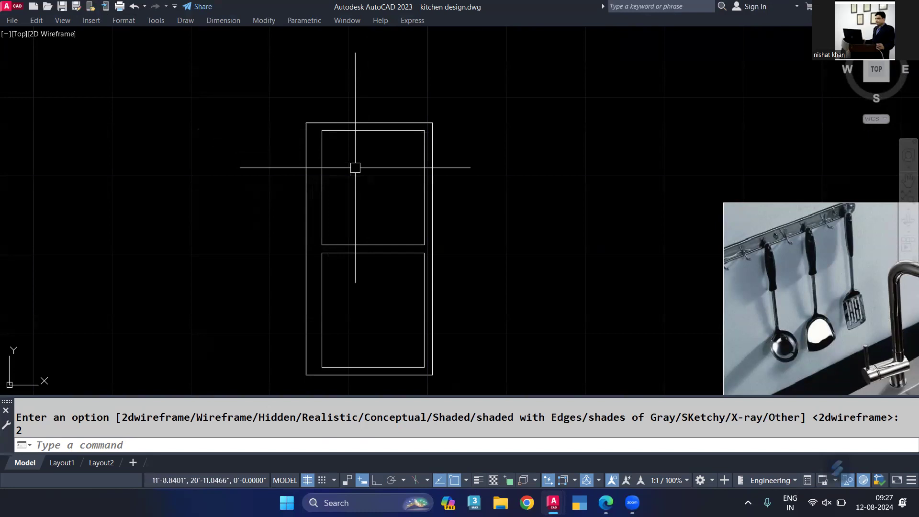
click(319, 194)
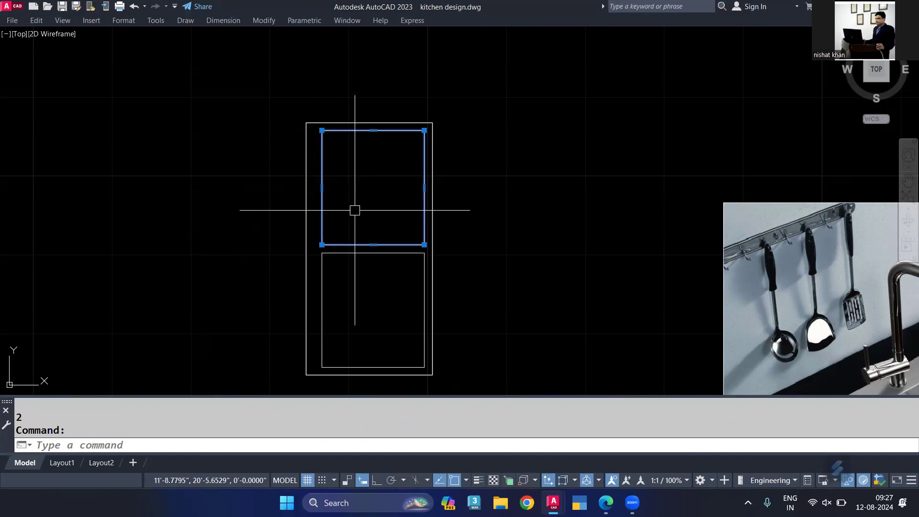
Offset the upper bowl outline by 0.5 inch
text(o)
key(Return)
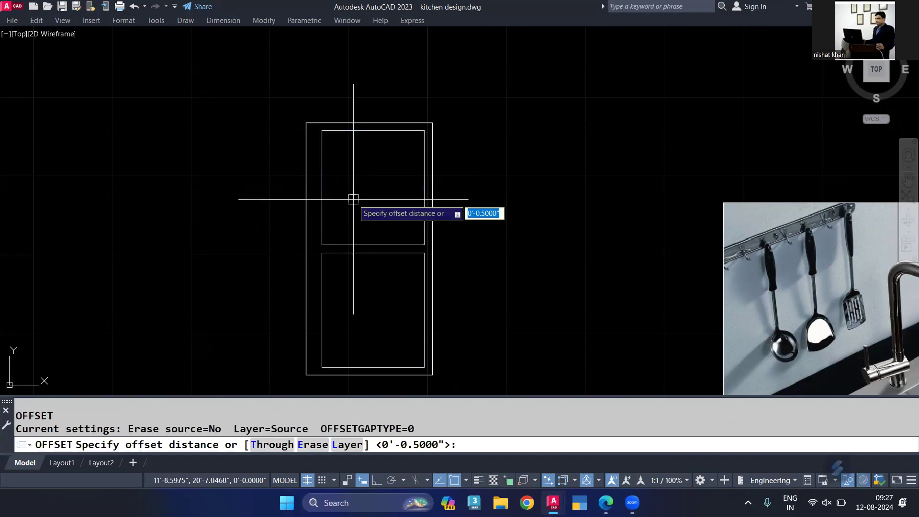
key(Return)
click(367, 204)
scroll(330, 144, up, 3)
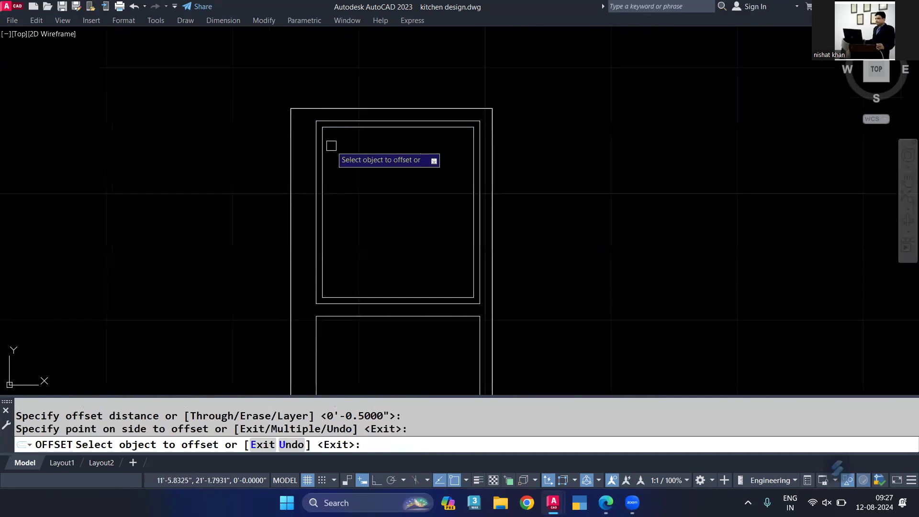
key(Escape)
scroll(348, 157, up, 4)
middle_drag(349, 158, 346, 189)
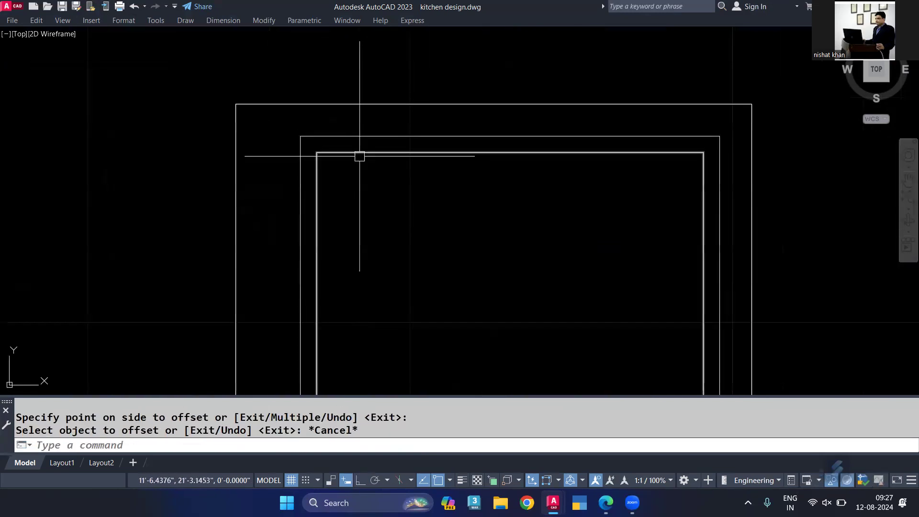
Explode the inner rectangle into separate lines
text(ex)
key(Return)
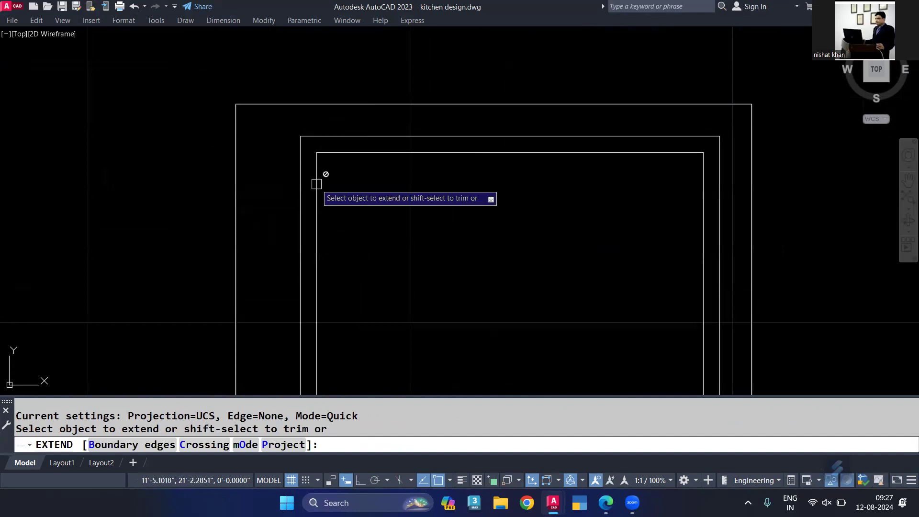
key(Escape)
click(318, 182)
key(Delete)
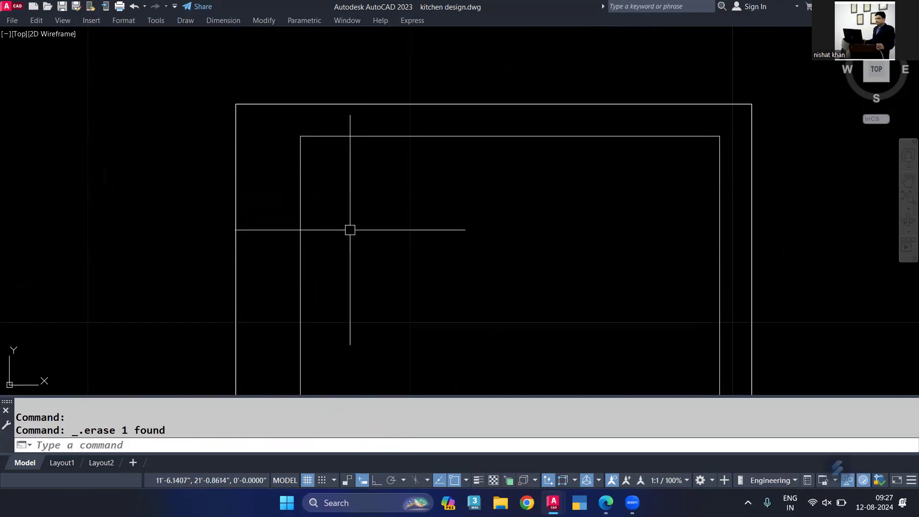
key(ctrl+z)
click(315, 210)
text(x)
key(Return)
Extend the inner side lines up to the middle rectangle and down to the outer bottom edge
text(ex)
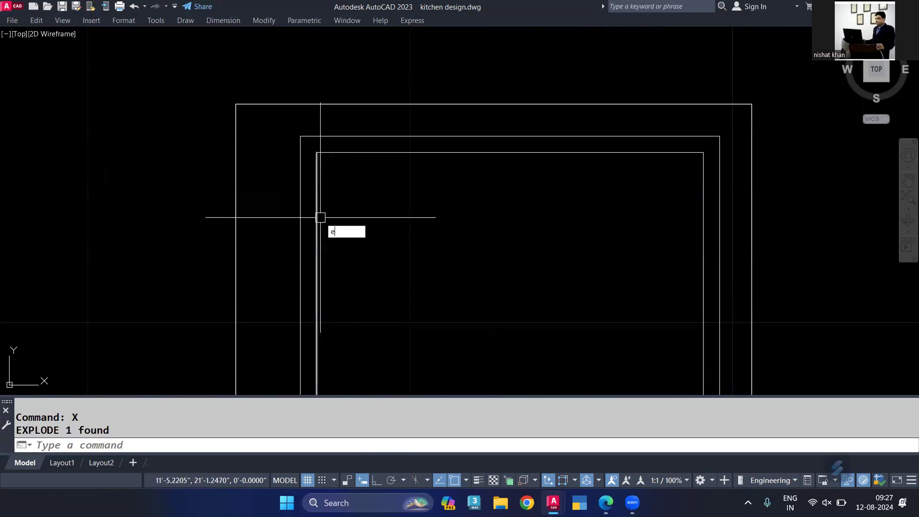
key(Return)
click(318, 213)
click(699, 215)
scroll(601, 269, down, 5)
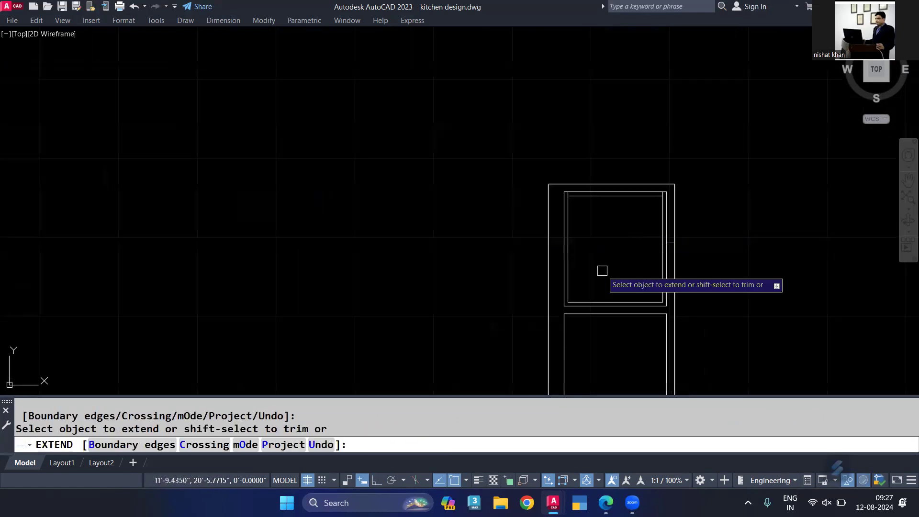
scroll(561, 269, up, 5)
click(501, 249)
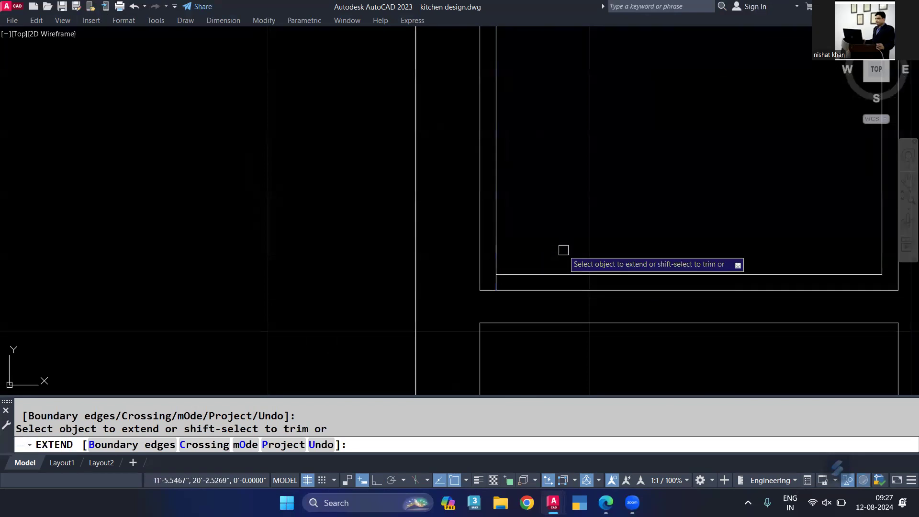
click(881, 237)
key(Return)
Erase the inner rectangle's bottom and top lines
click(765, 274)
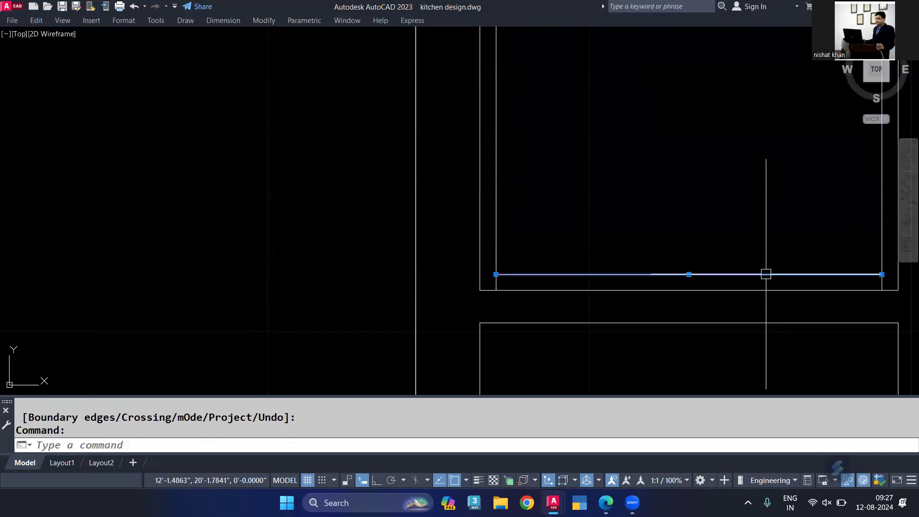
key(Delete)
scroll(728, 211, down, 2)
mouse_move(728, 212)
middle_down()
mouse_move(693, 241)
mouse_move(677, 183)
middle_up()
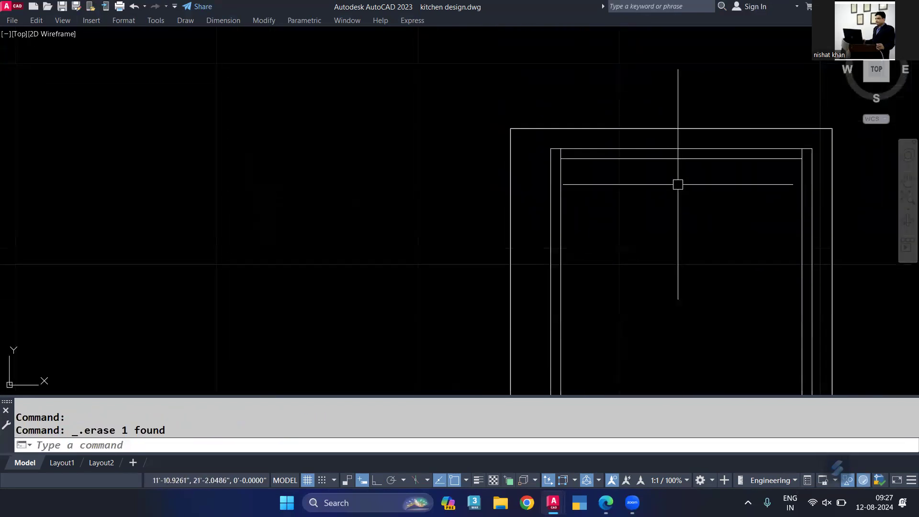
click(676, 161)
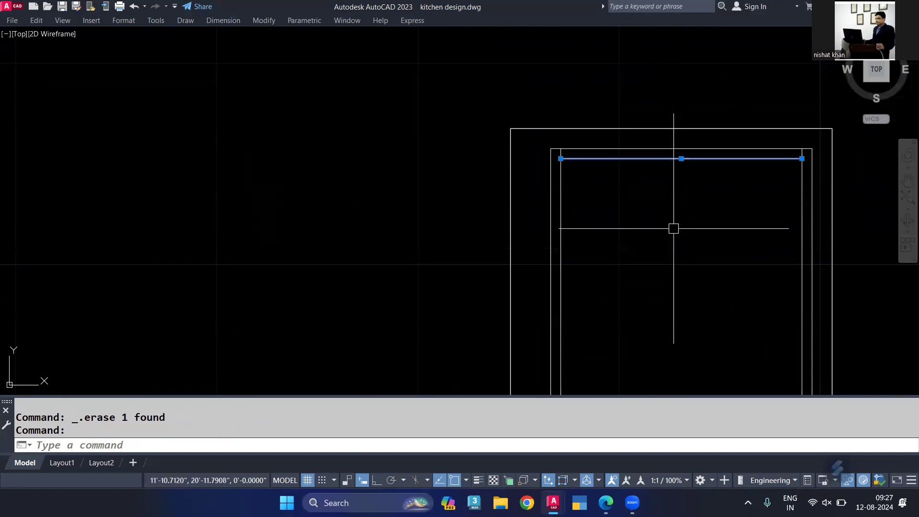
key(Delete)
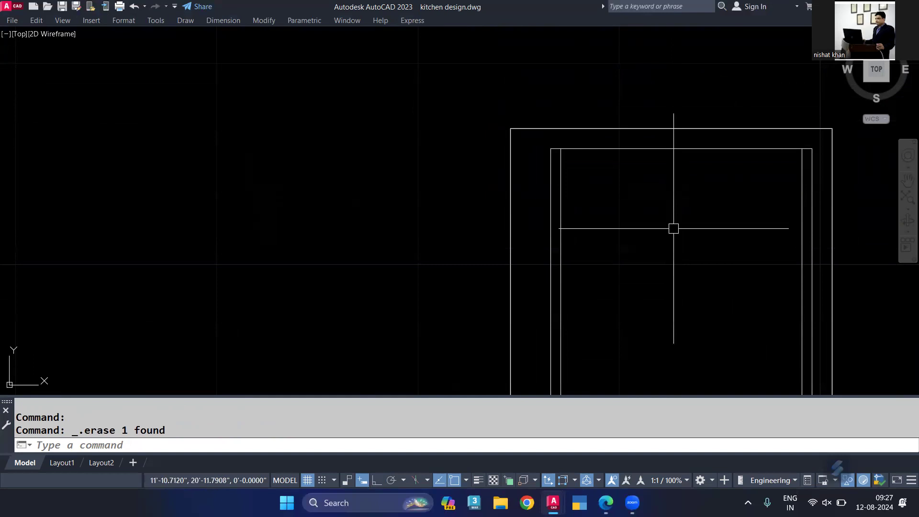
Create a boundary polyline from a point inside the frame opening
text(bo)
key(Return)
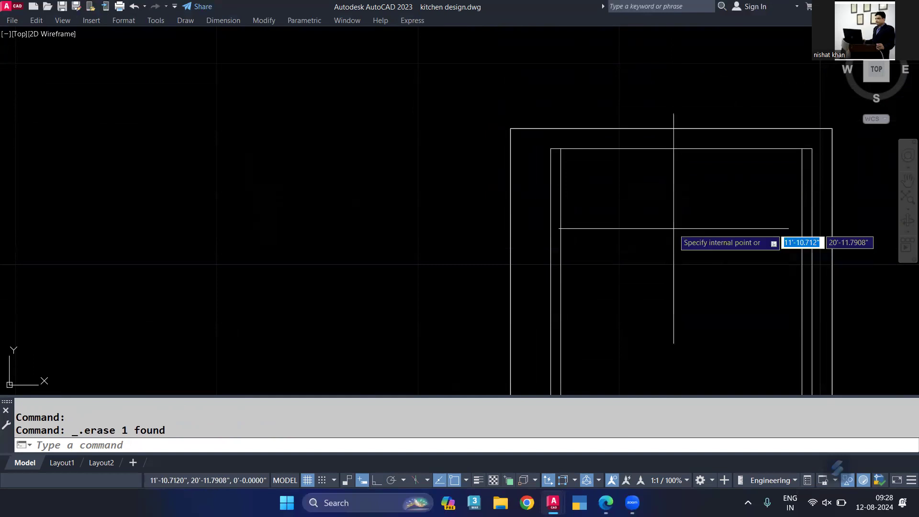
scroll(673, 228, down, 4)
click(676, 242)
key(Return)
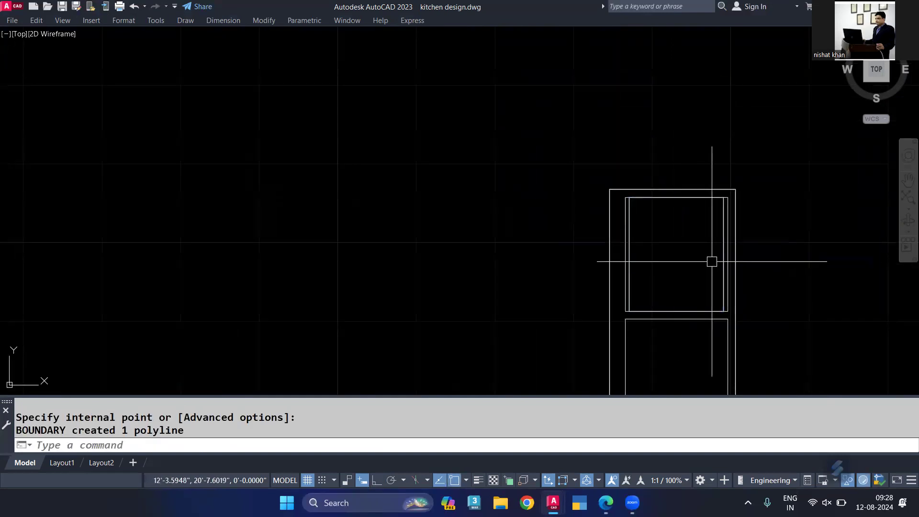
scroll(713, 258, up, 2)
scroll(722, 254, up, 2)
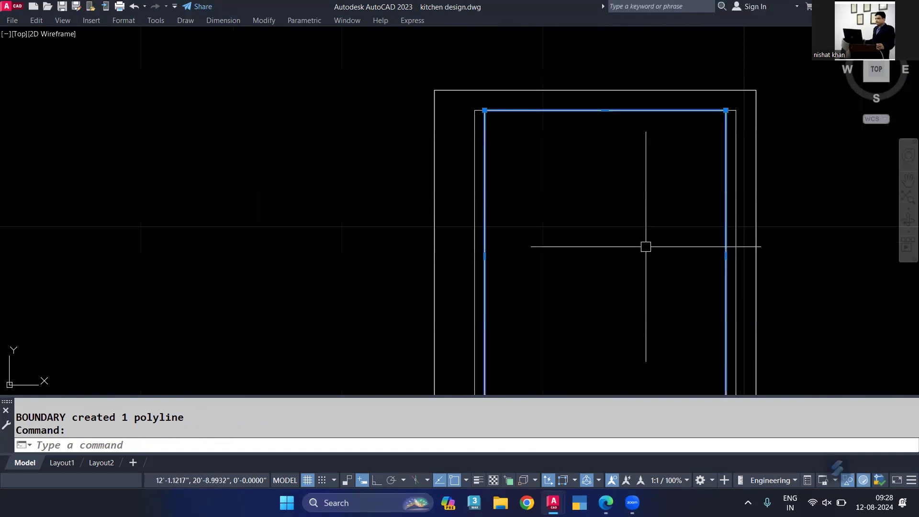
Hide the new polyline, erase the two vertical side lines, then unhide everything
text(hideo)
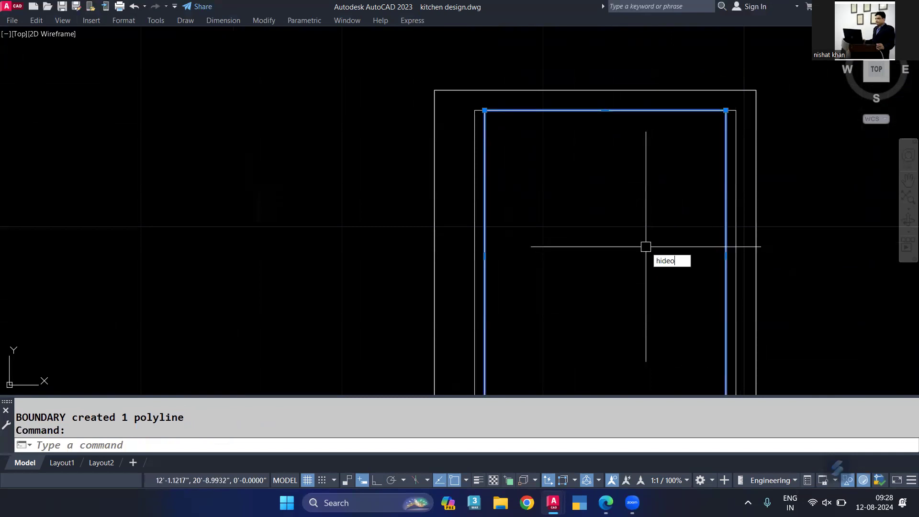
text(bjects)
key(Return)
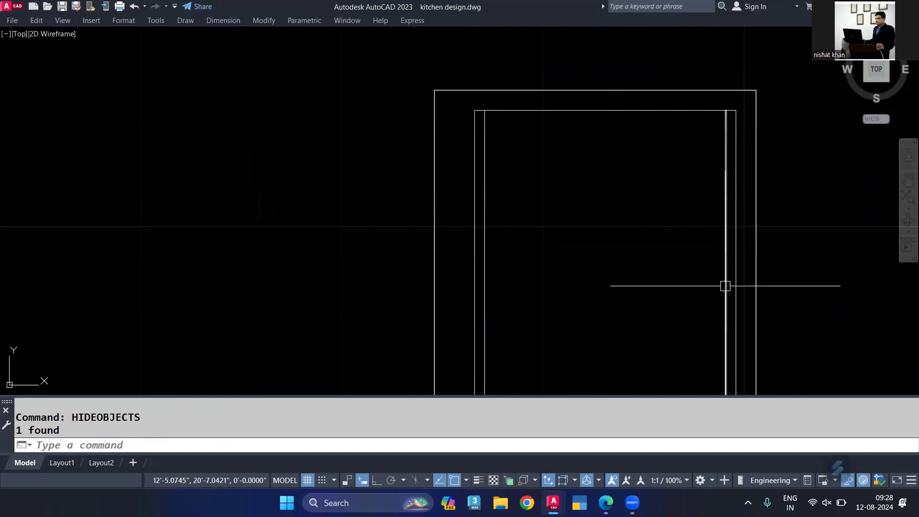
click(726, 284)
click(487, 245)
key(Delete)
text(unhid)
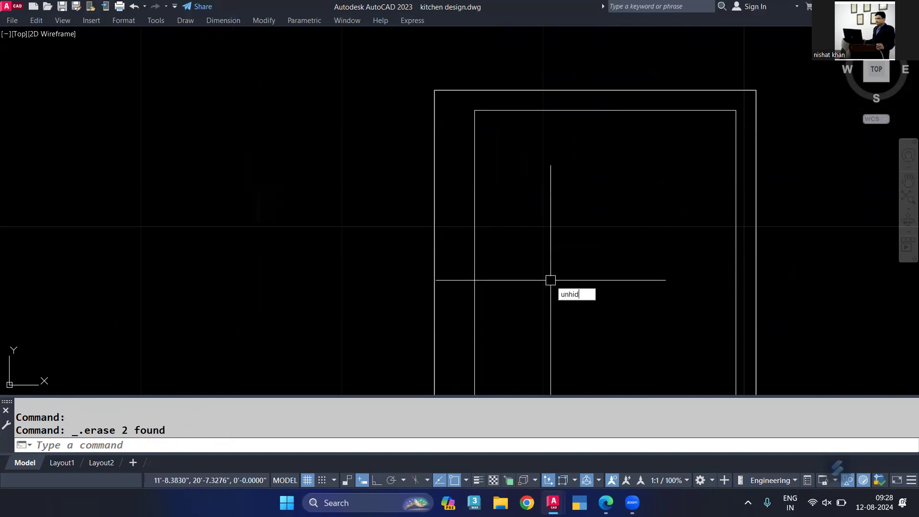
key(Return)
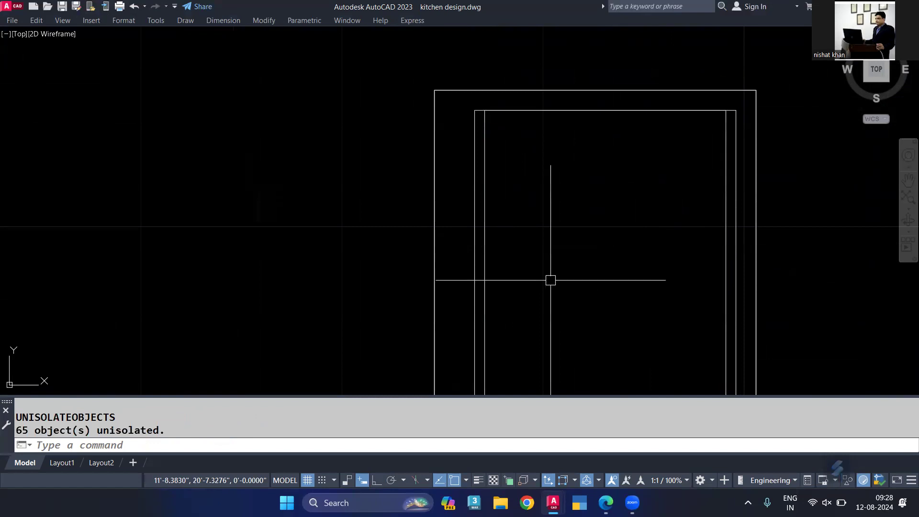
Switch to the SW isometric view with -VIEW
text(-v)
key(Return)
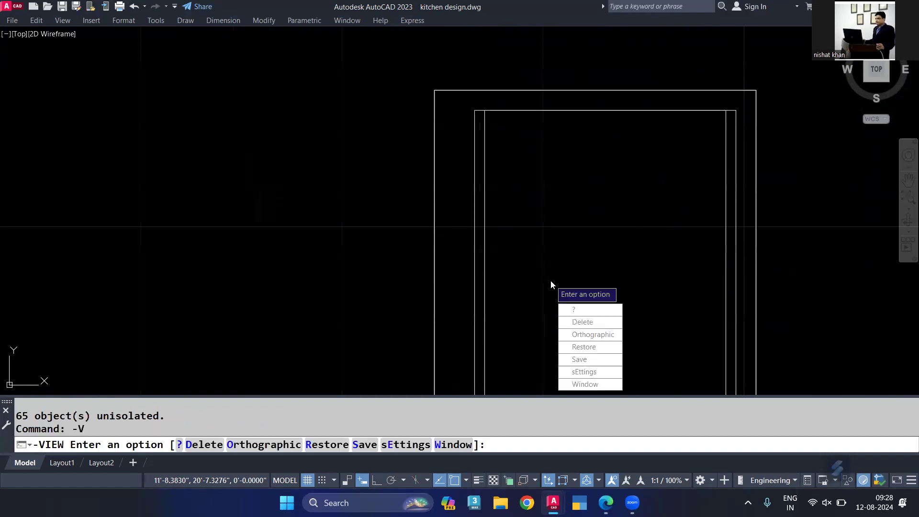
text(sw)
key(Return)
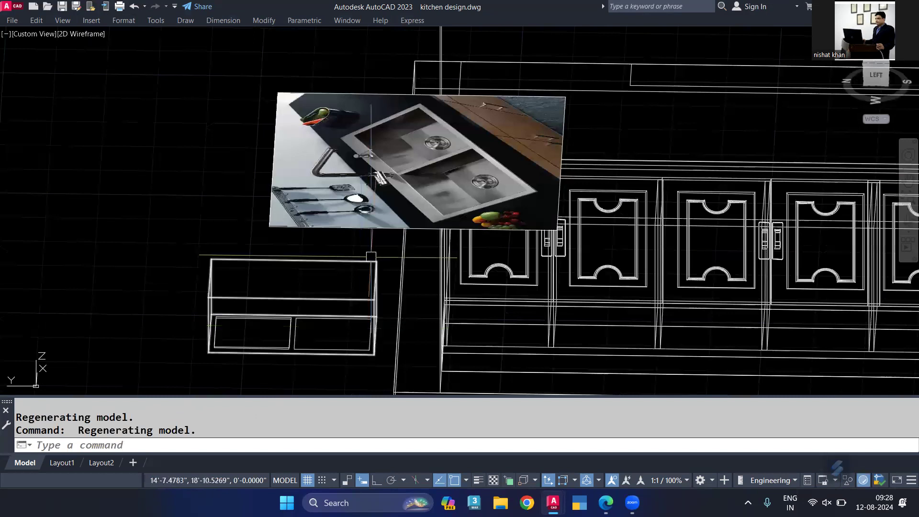
Window-select the sink cabinet, isolate it, and shade it
click(372, 253)
click(171, 356)
text(isote)
key(Return)
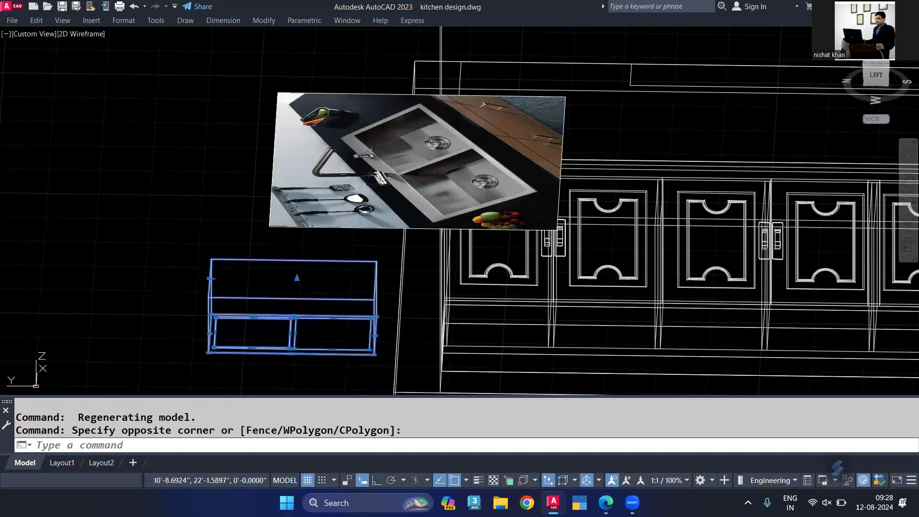
text(shade)
key(Return)
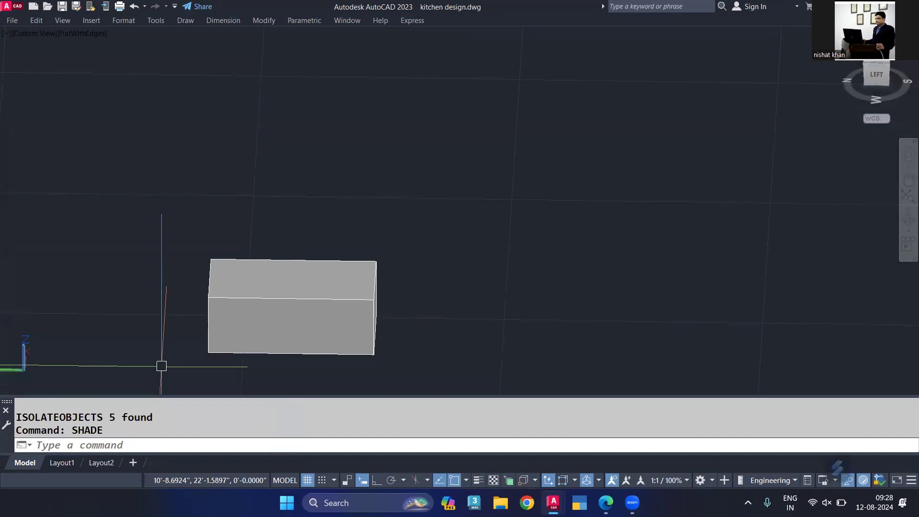
Hide the cabinet's solid box to reveal the sink outlines
shift+middle_drag(287, 325, 241, 261)
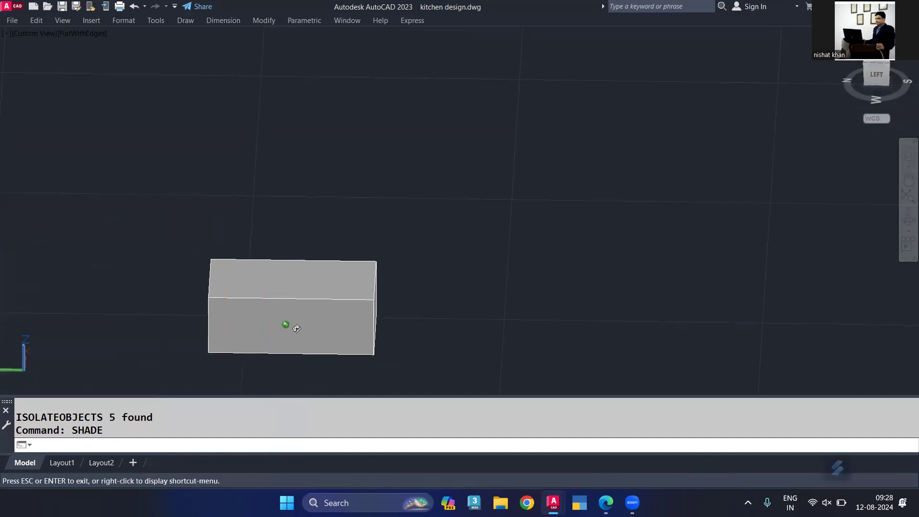
shift+middle_drag(285, 324, 263, 332)
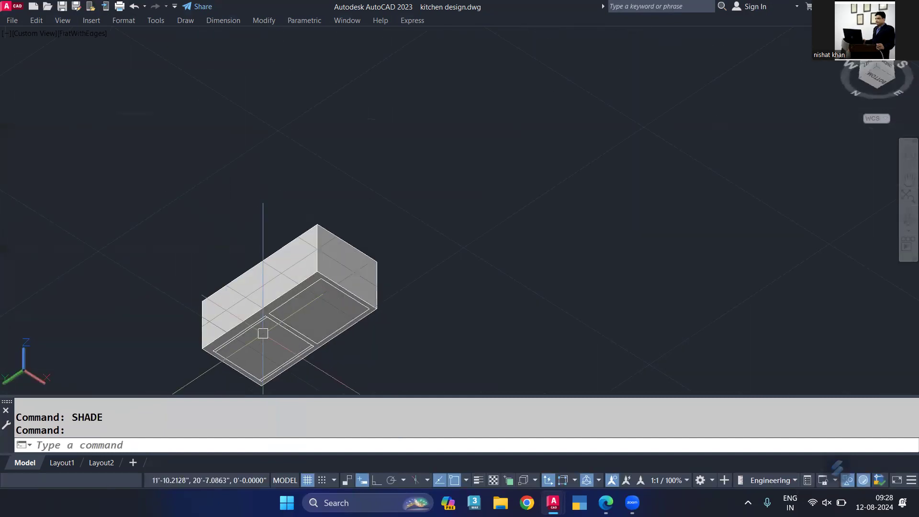
scroll(262, 335, up, 2)
scroll(296, 287, up, 3)
scroll(316, 239, up, 2)
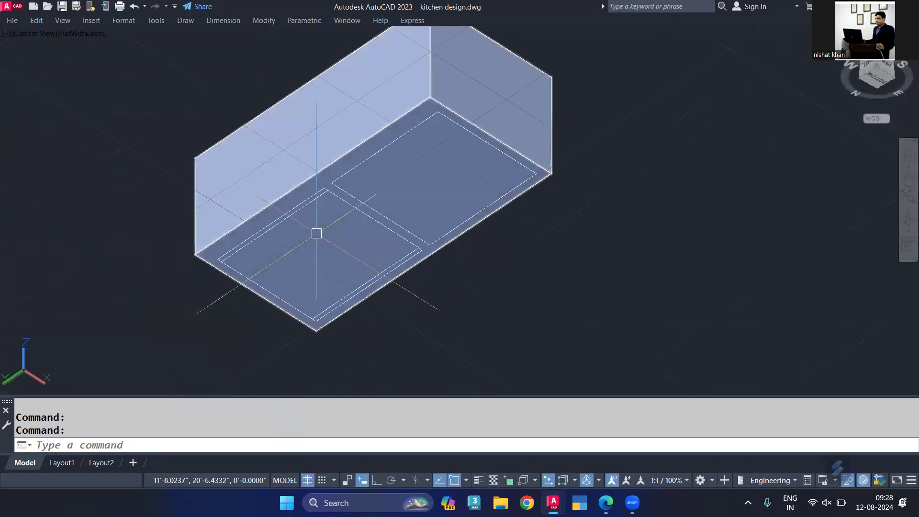
click(346, 110)
text(hideobj)
key(Return)
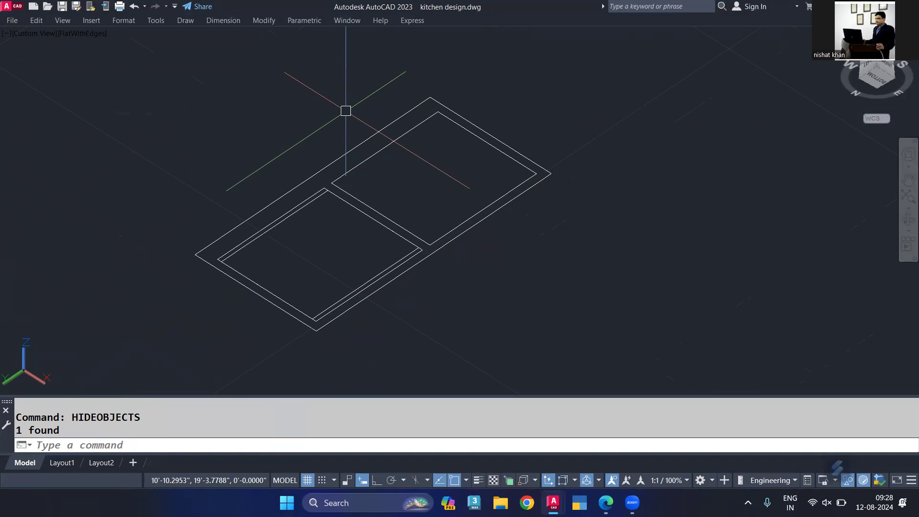
Orbit around the sink outlines and select the left bowl rectangle
shift+middle_drag(346, 111, 332, 262)
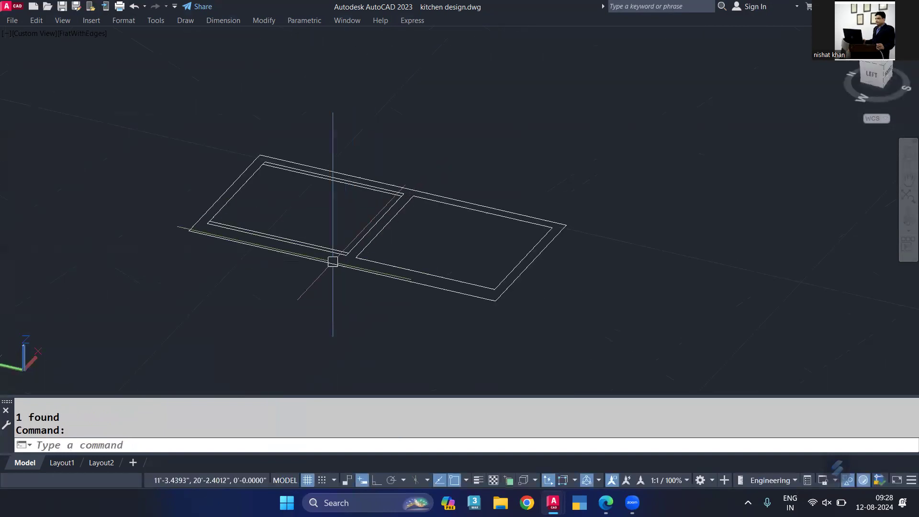
scroll(333, 261, up, 3)
click(324, 246)
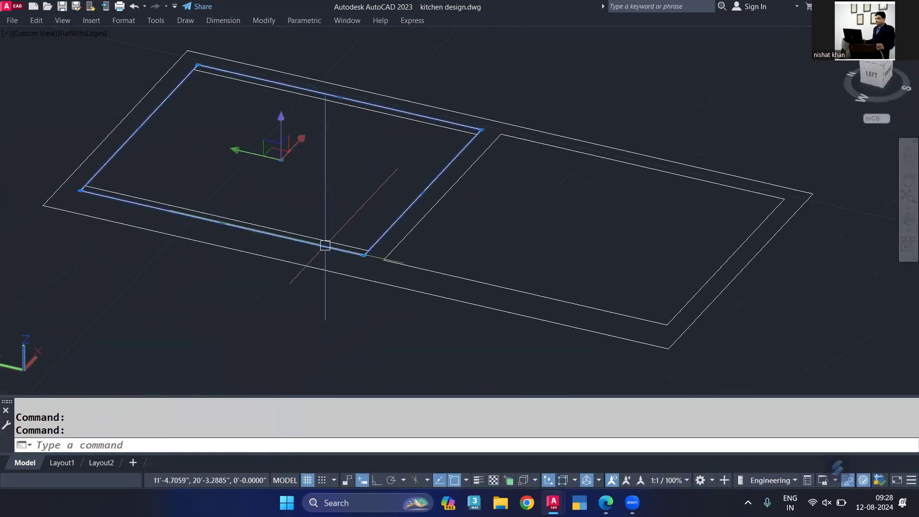
Raise the selected bowl rectangle 12 units vertically
click(284, 124)
text(12)
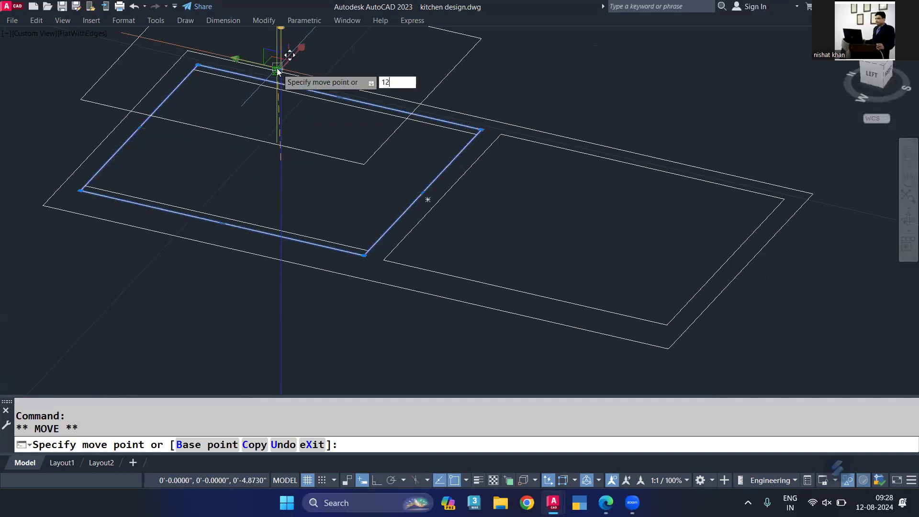
key(Return)
scroll(284, 117, down, 3)
scroll(294, 157, down, 2)
middle_drag(294, 156, 328, 250)
scroll(328, 251, up, 1)
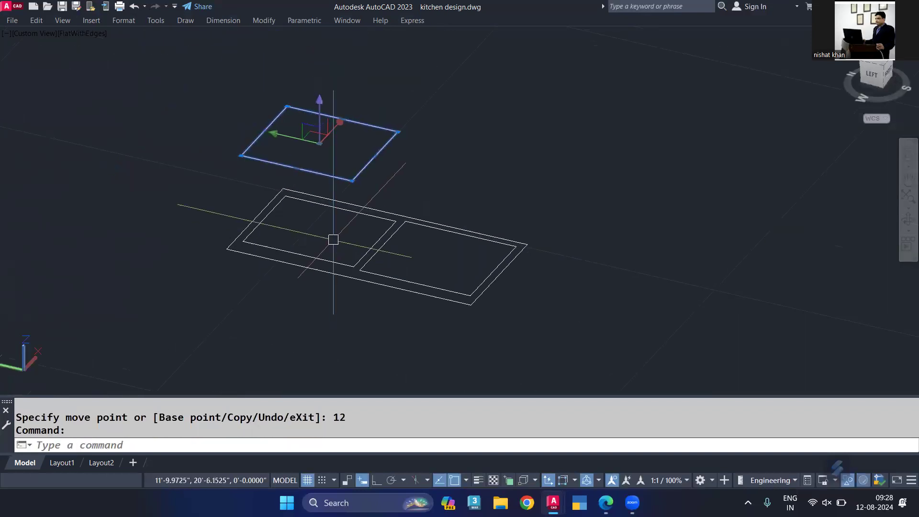
mouse_move(338, 213)
shift+middle_down()
mouse_move(364, 182)
mouse_move(303, 324)
mouse_move(293, 272)
shift+middle_up()
scroll(296, 225, up, 2)
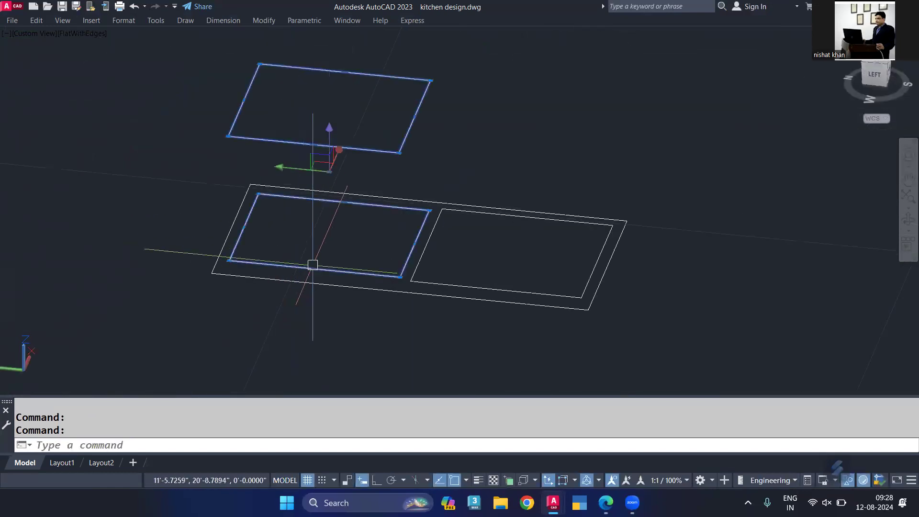
Move the left inner rectangle up 1 inch
key(Escape)
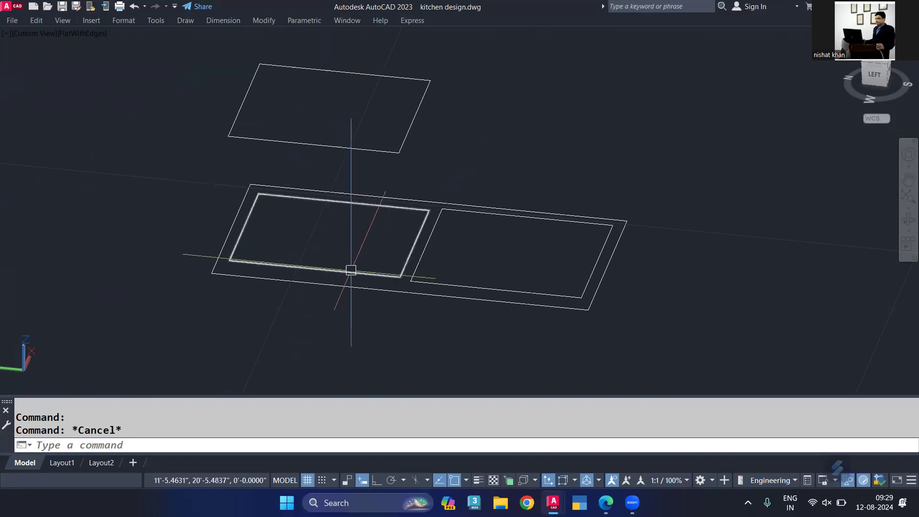
click(351, 270)
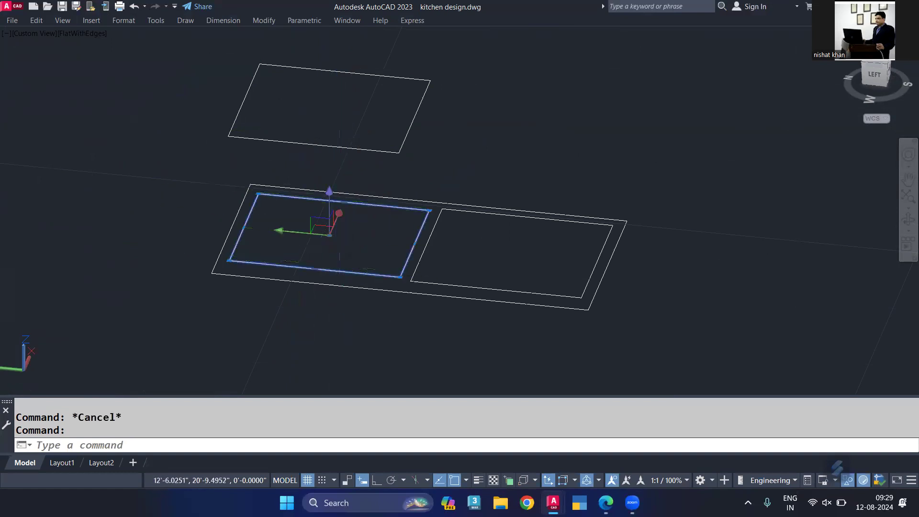
click(330, 211)
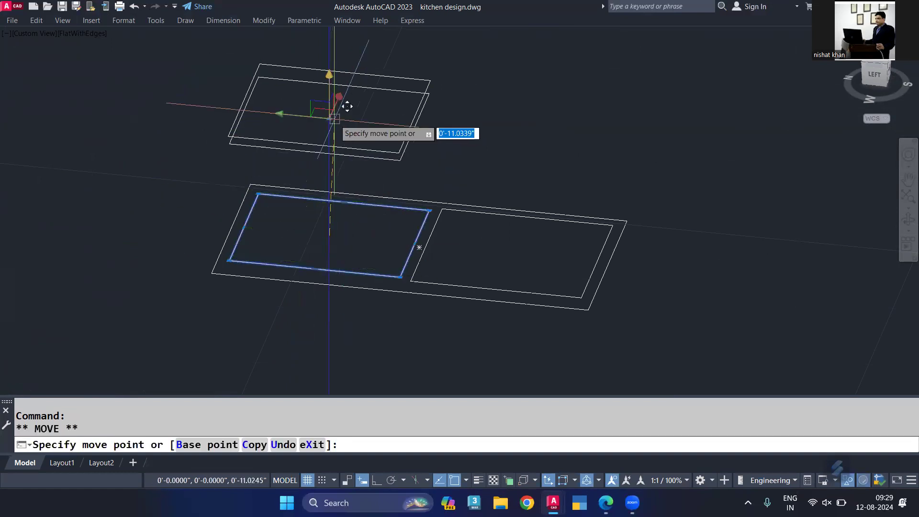
text(1)
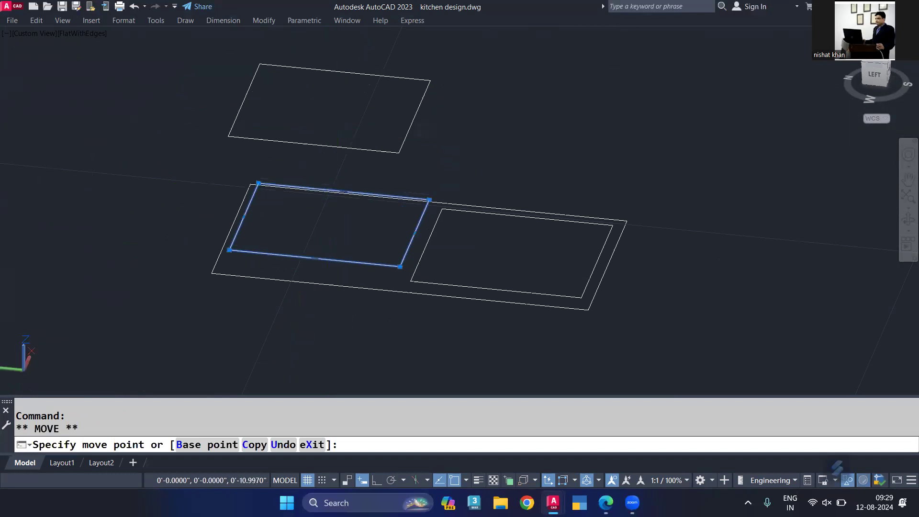
key(Return)
key(Escape)
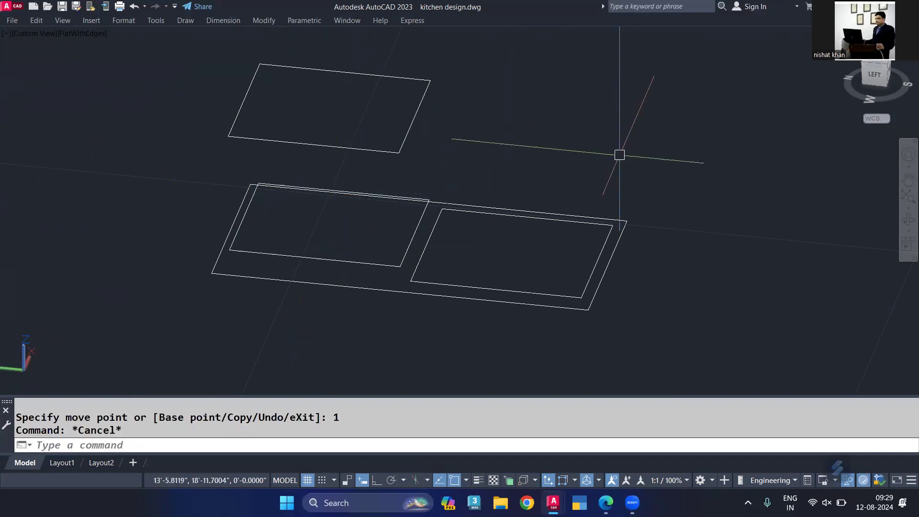
Loft between the left inner rectangle and the upper rectangle as cross sections
text(LOFt)
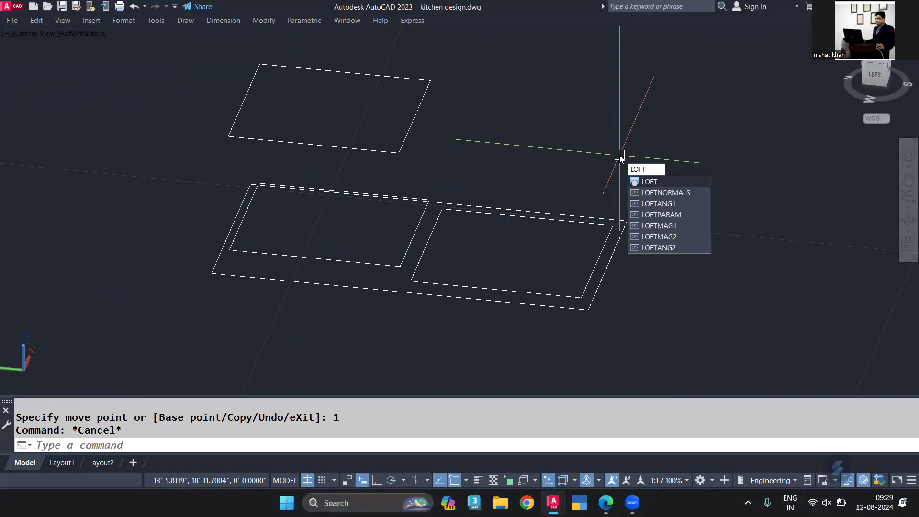
key(Return)
click(413, 228)
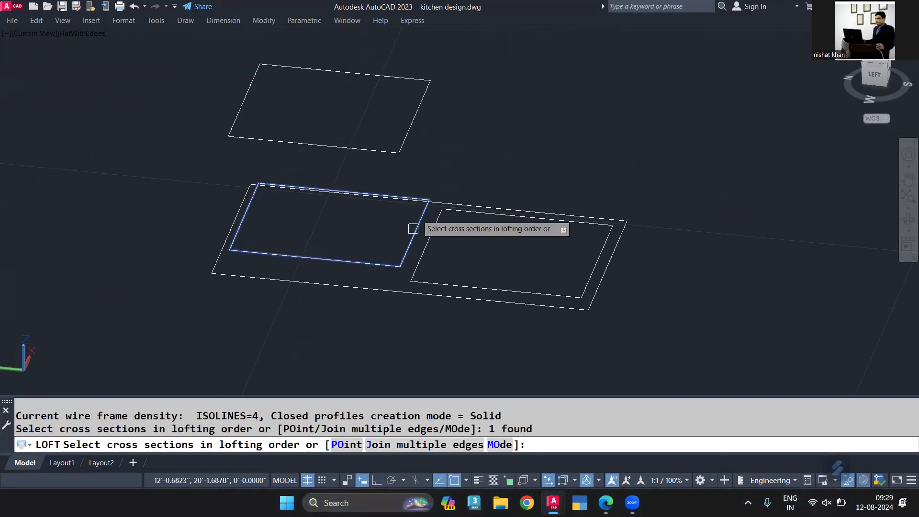
click(409, 132)
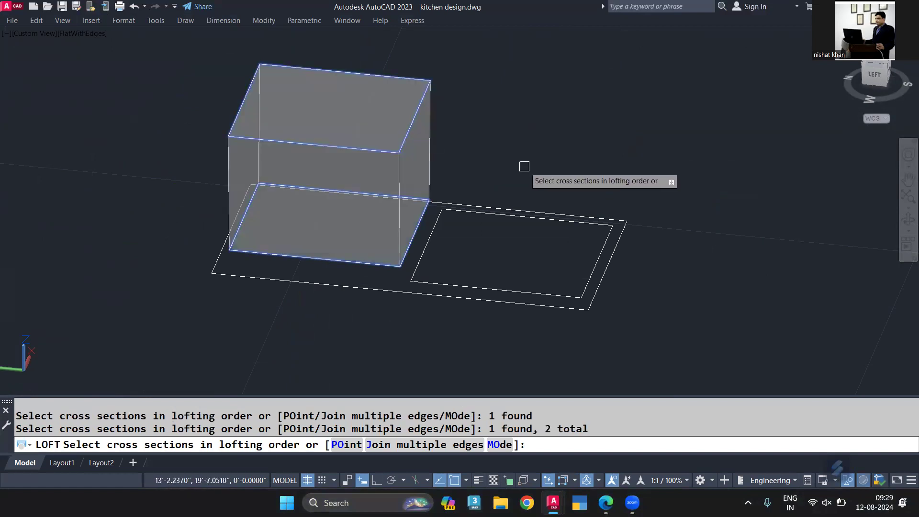
mouse_move(359, 182)
shift+middle_down()
mouse_move(352, 131)
mouse_move(402, 190)
shift+middle_up()
key(alt+space)
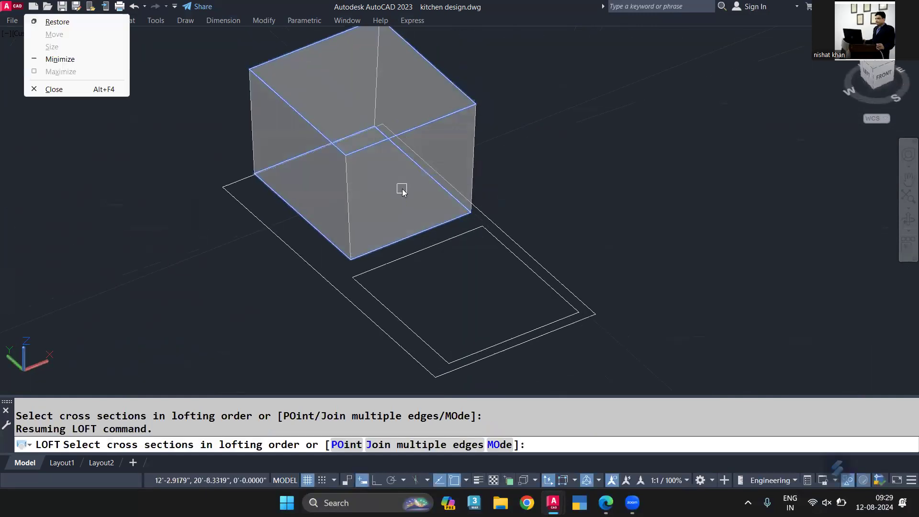
key(Escape)
key(alt+space)
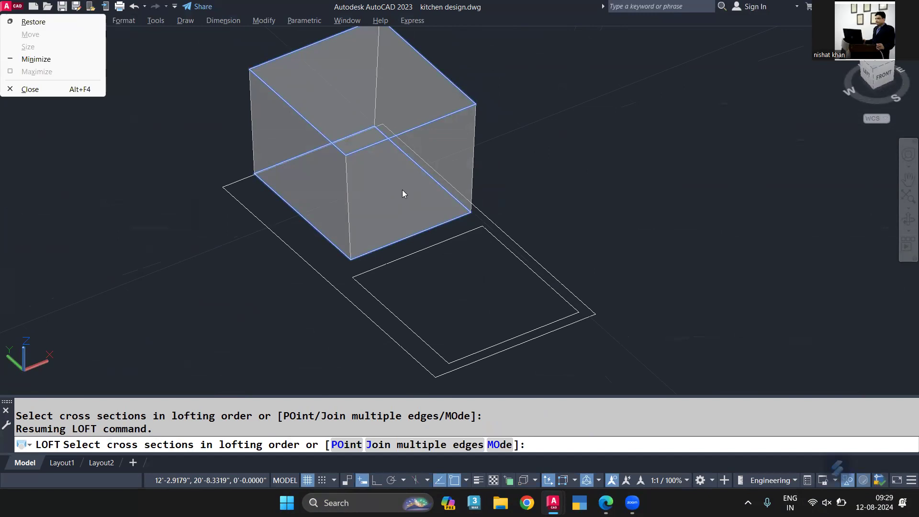
click(402, 190)
click(413, 216)
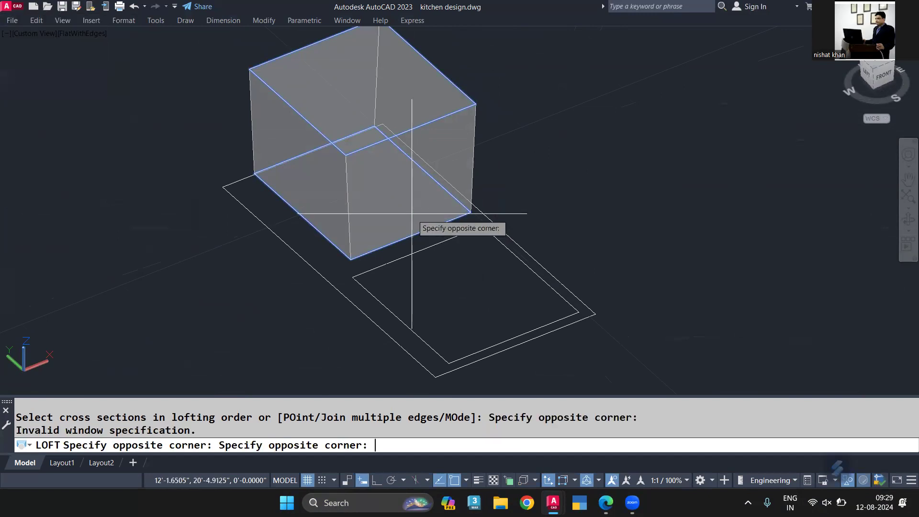
click(412, 214)
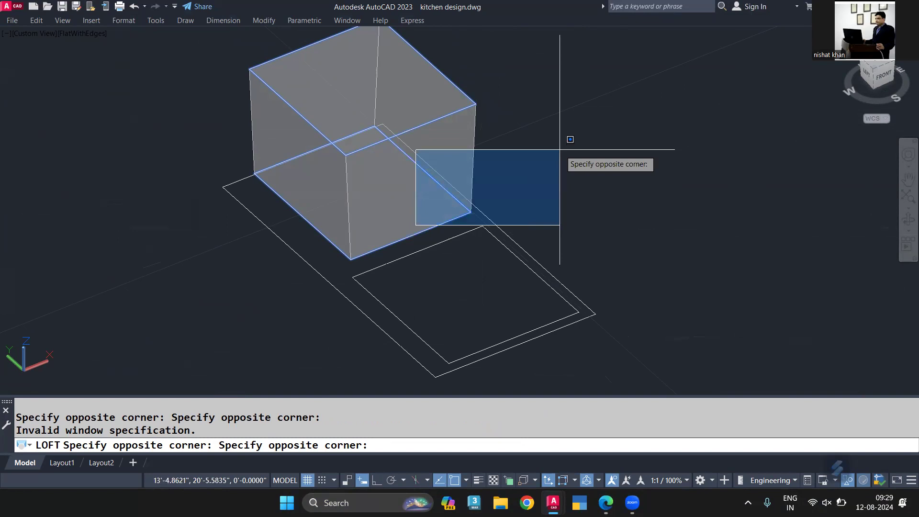
key(Escape)
key(Return)
key(Return)
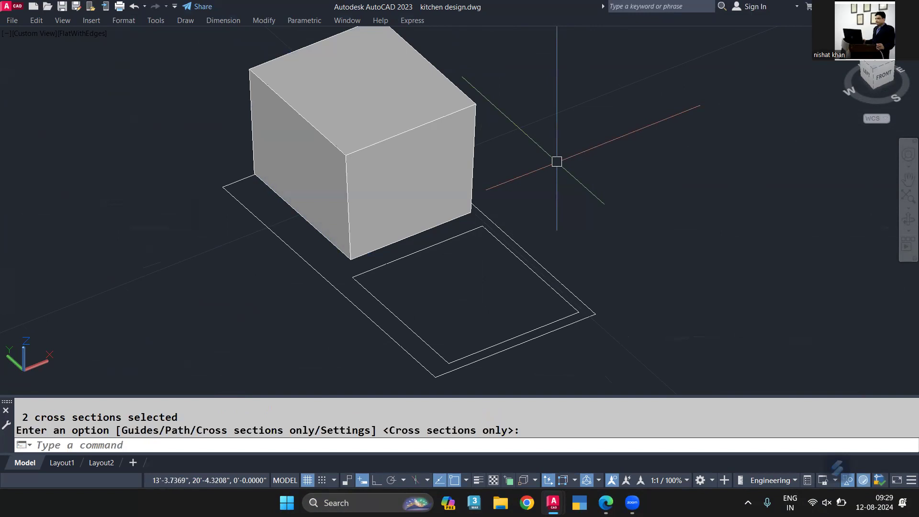
Complete the loft with cross sections only, then make a cancelled first mirror attempt
key(Return)
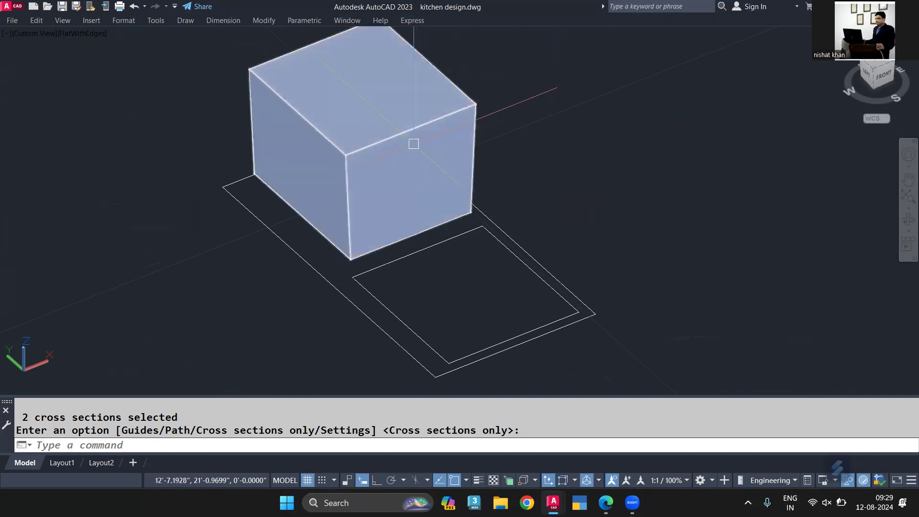
click(413, 143)
text(mi)
key(Return)
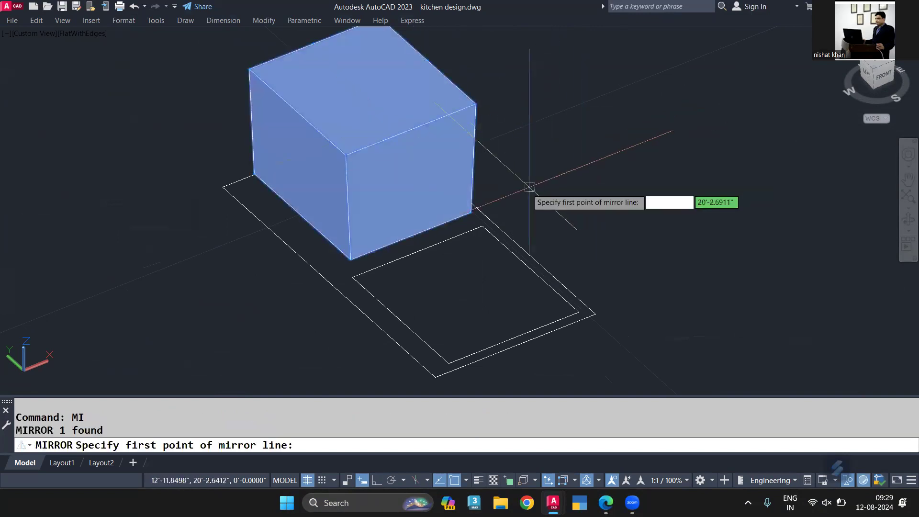
click(484, 217)
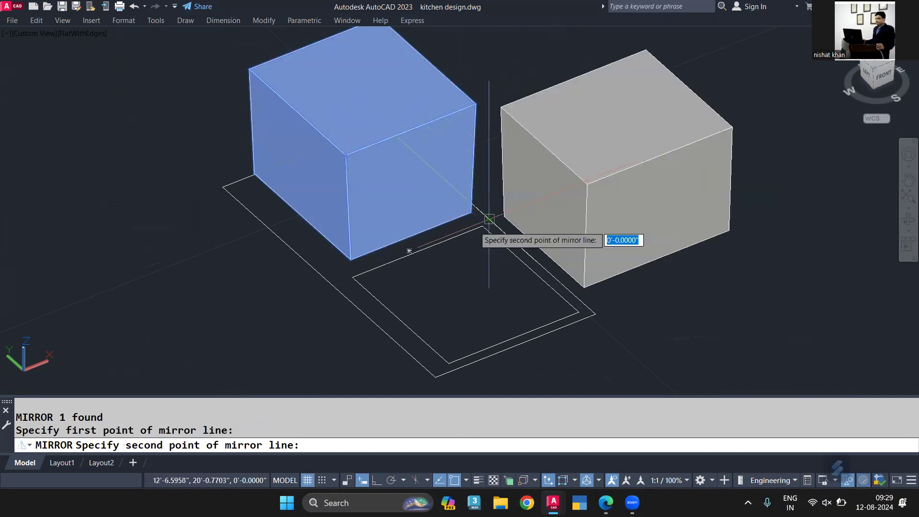
click(320, 284)
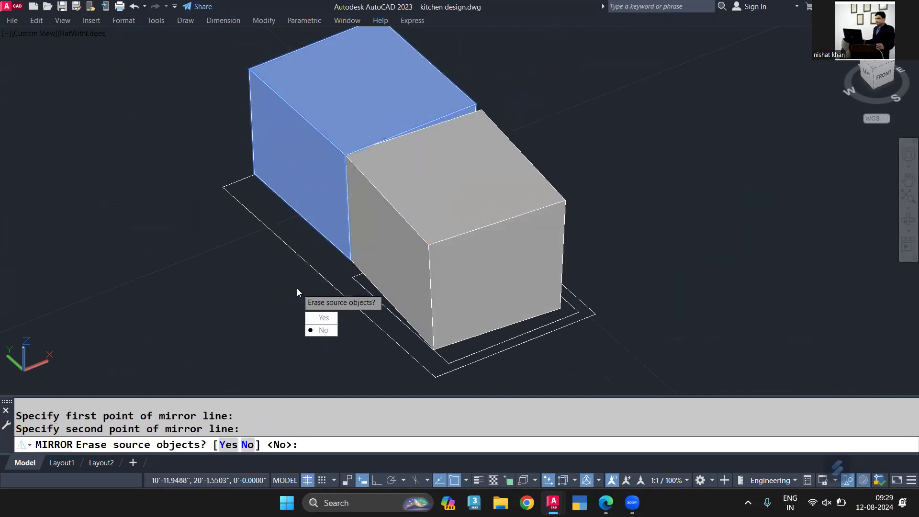
key(Escape)
With Ortho on, mirror the lofted box along its edge, keeping the original
click(383, 187)
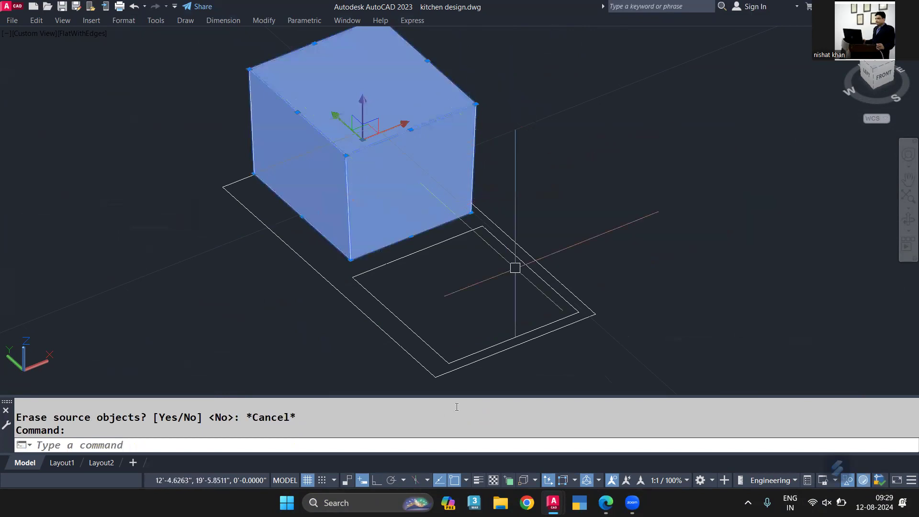
click(377, 480)
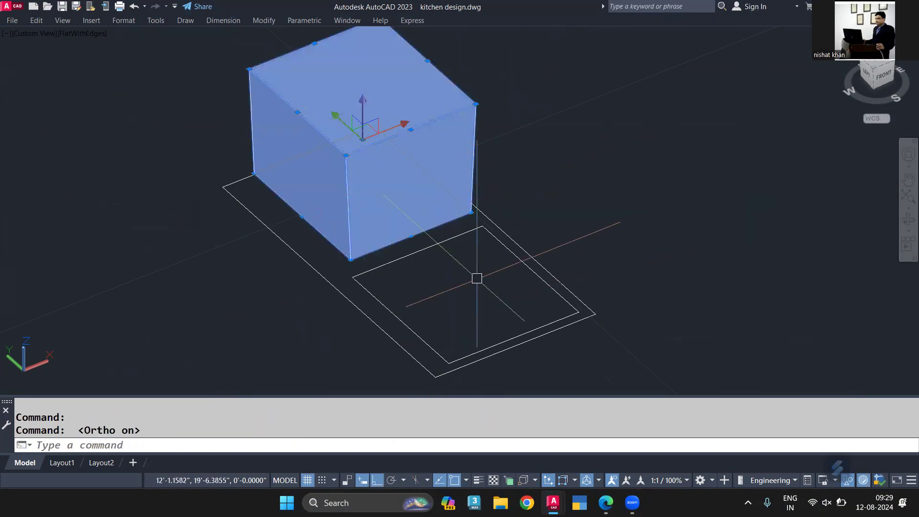
text(MI)
key(Return)
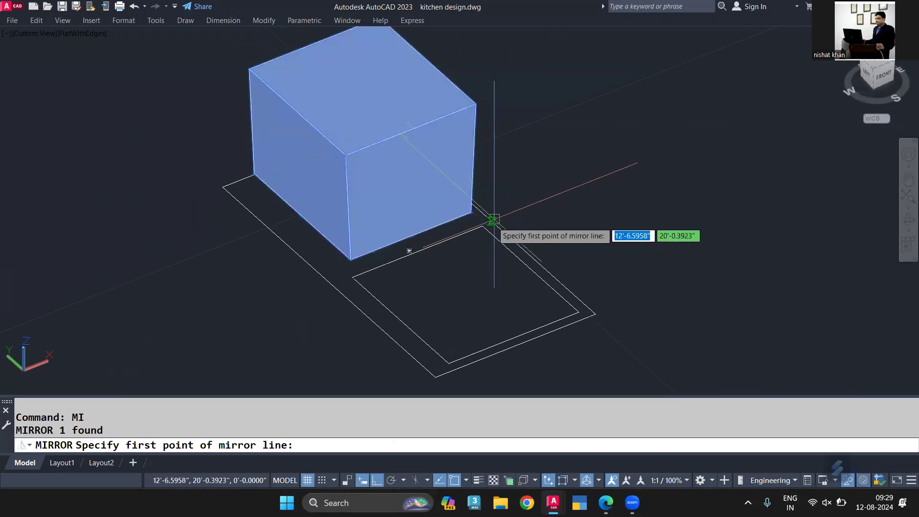
click(493, 221)
click(241, 316)
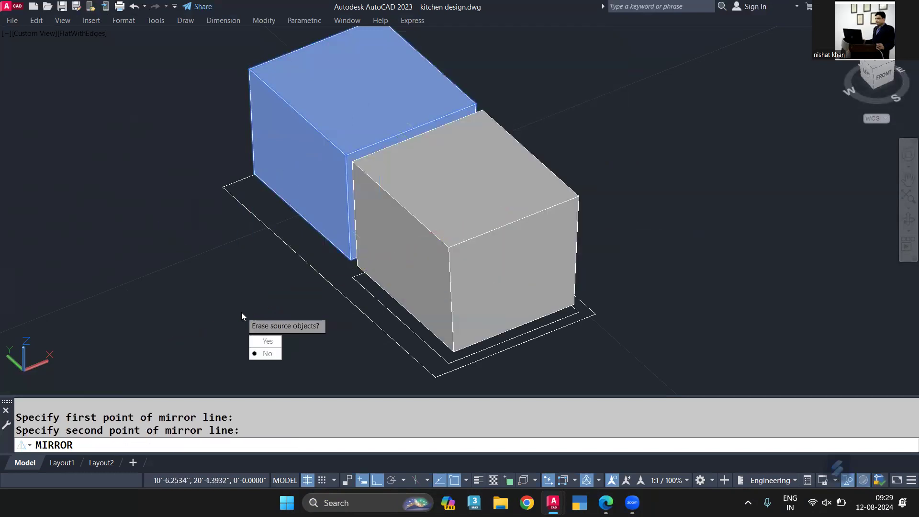
key(Return)
text(mi)
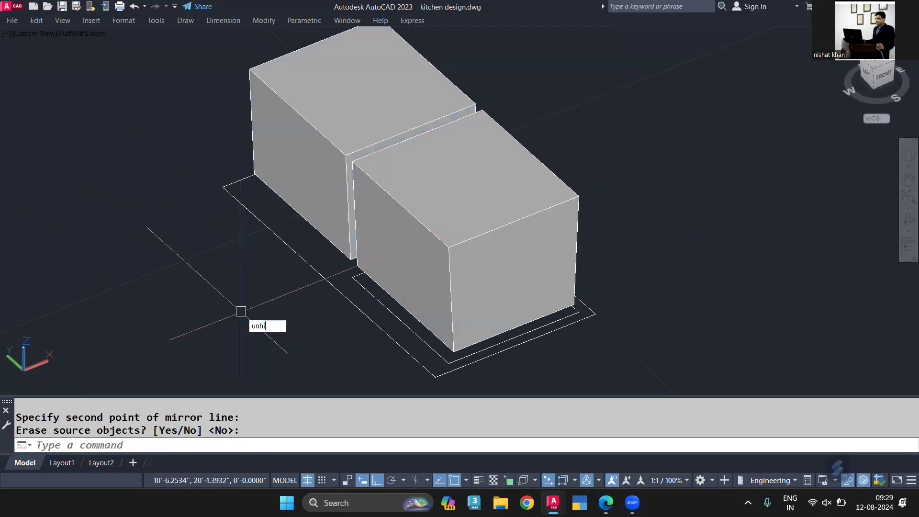
key(Escape)
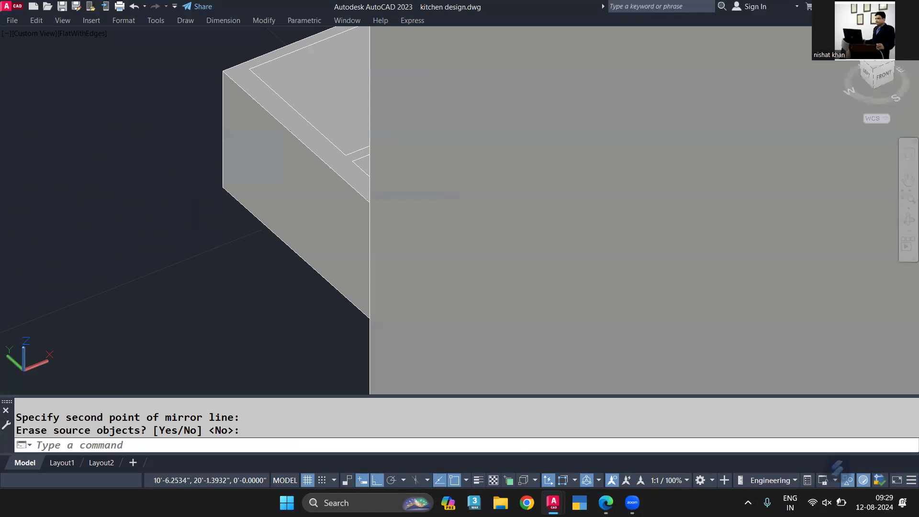
Start SUBTRACT and choose the outer box as the solid to keep
mouse_move(191, 302)
shift+middle_down()
mouse_move(258, 296)
mouse_move(234, 316)
shift+middle_up()
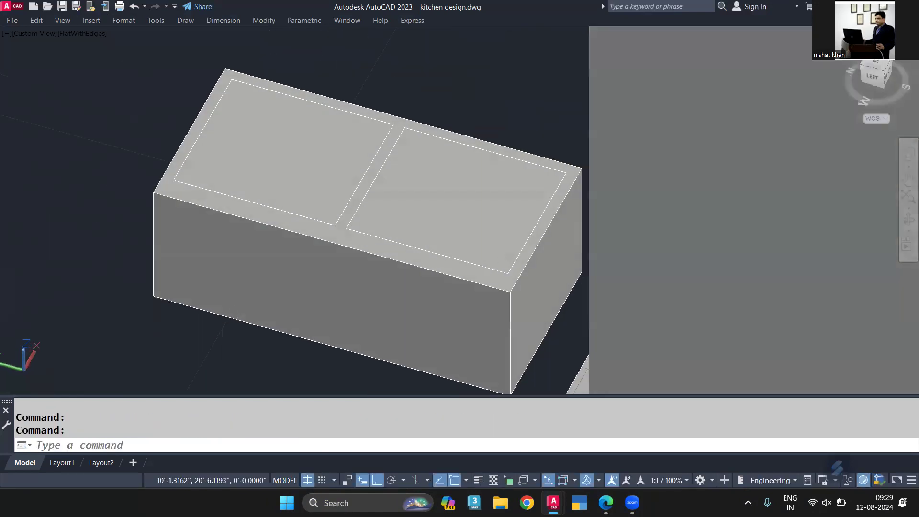
text(sub)
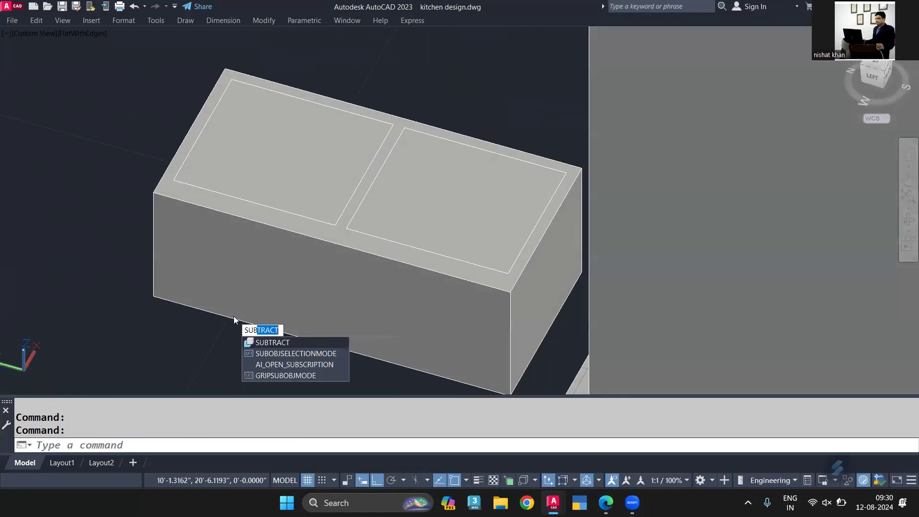
key(Return)
click(298, 333)
key(Return)
Cut the two inner sink boxes out of the outer box, forming two bowl cavities
click(372, 231)
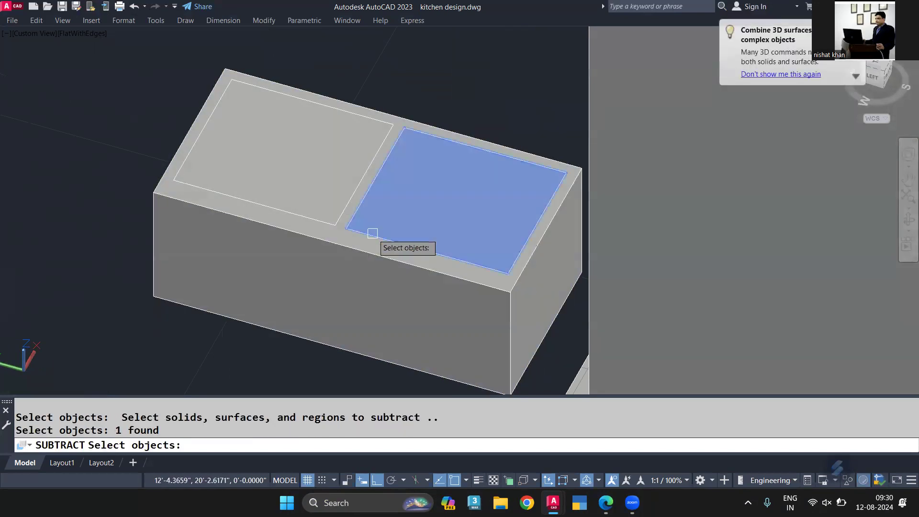
click(313, 217)
click(312, 215)
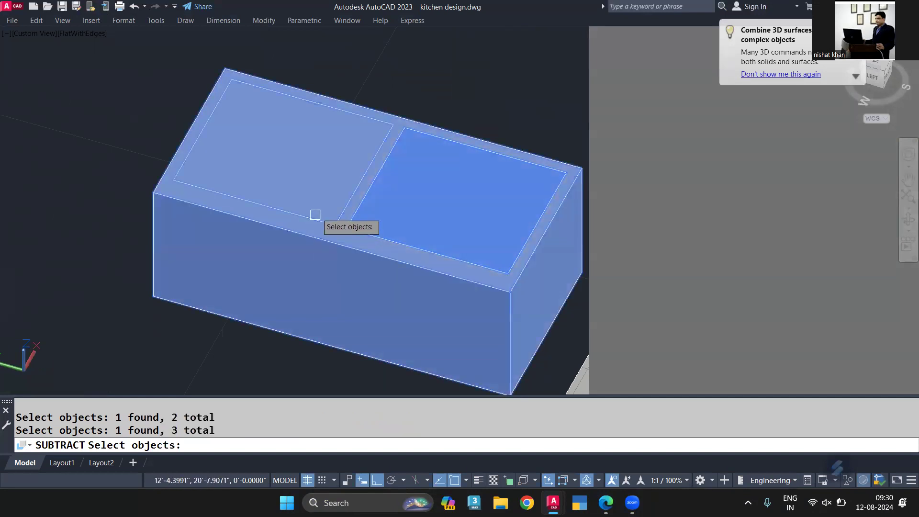
click(314, 211)
click(309, 184)
click(389, 53)
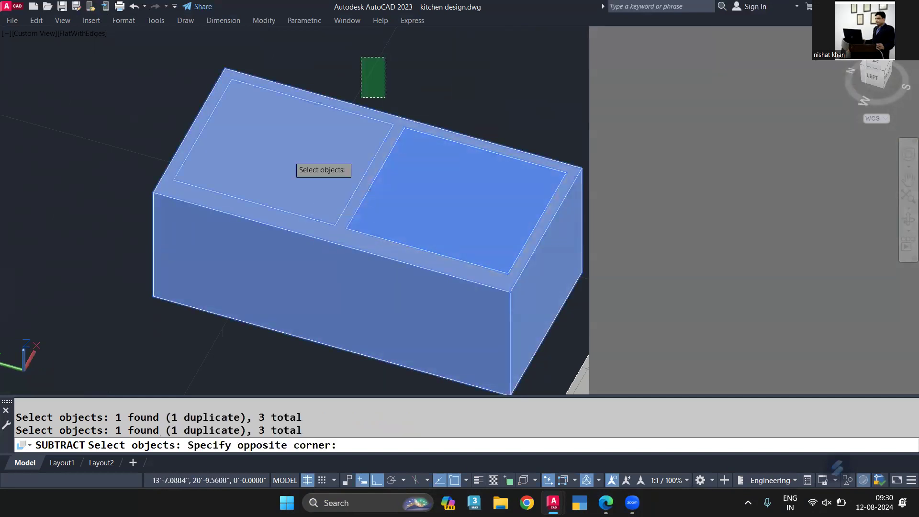
click(187, 242)
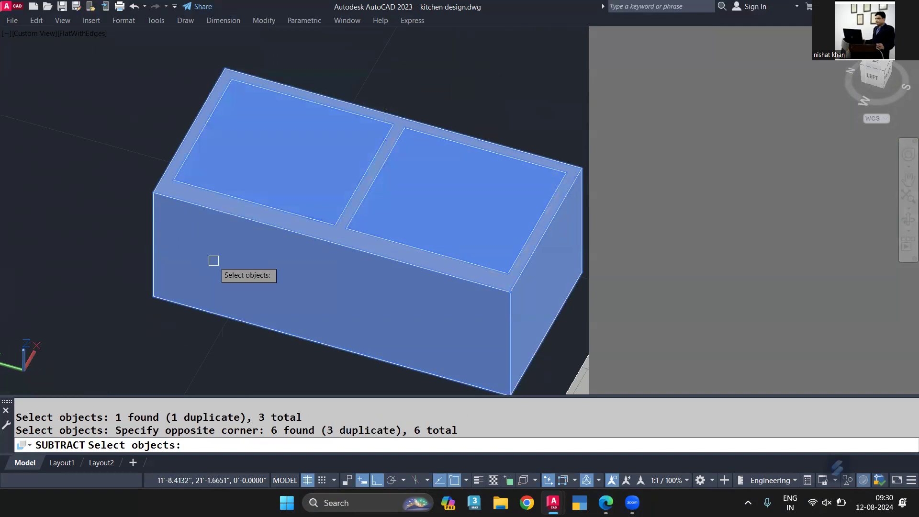
shift+click(213, 261)
key(Return)
mouse_move(213, 261)
shift+middle_down()
mouse_move(214, 214)
mouse_move(150, 246)
mouse_move(7, 172)
mouse_move(335, 239)
mouse_move(715, 356)
shift+middle_up()
Zoom and orbit to a close view of the sink beside the base cabinet, then select it
key(Escape)
scroll(715, 357, down, 5)
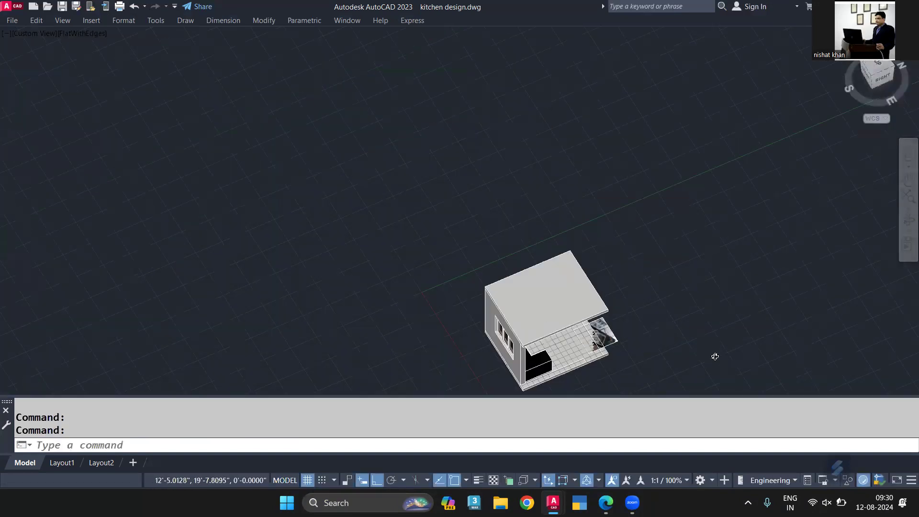
mouse_move(641, 303)
shift+middle_down()
mouse_move(638, 320)
mouse_move(602, 346)
shift+middle_up()
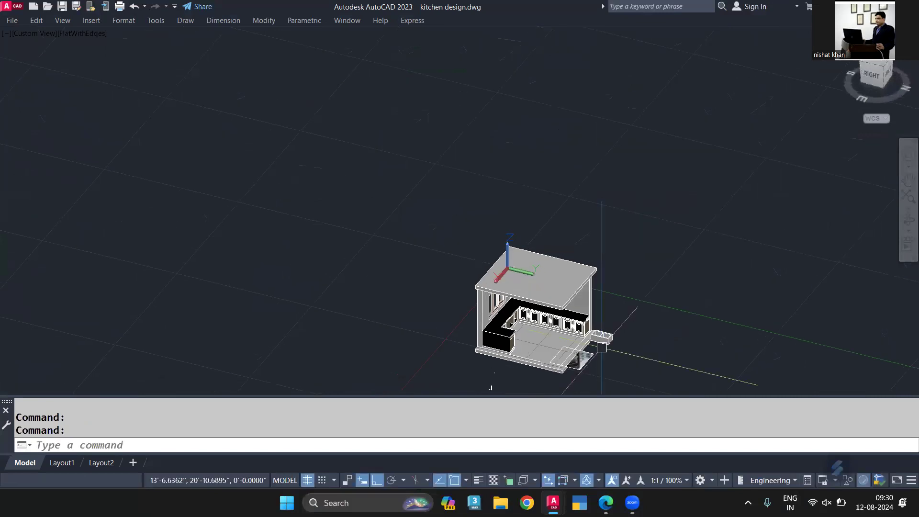
scroll(602, 347, up, 3)
scroll(603, 309, up, 5)
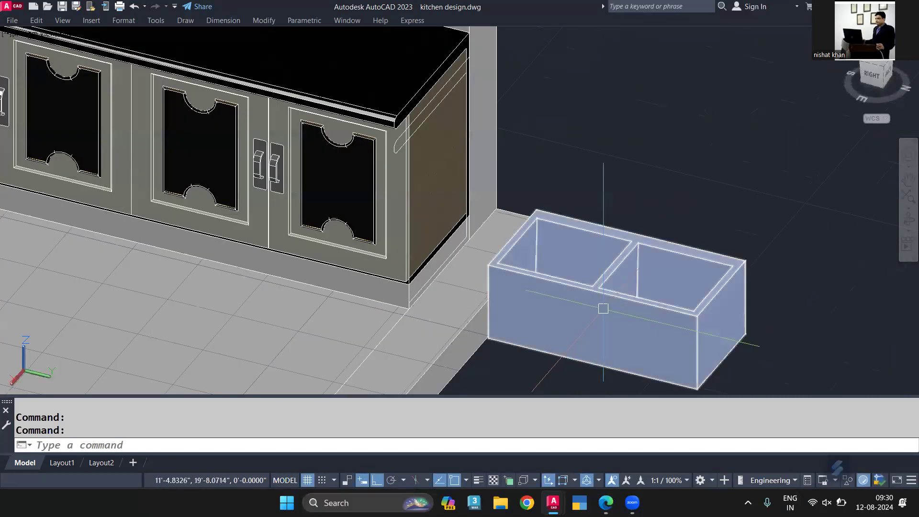
scroll(602, 308, down, 2)
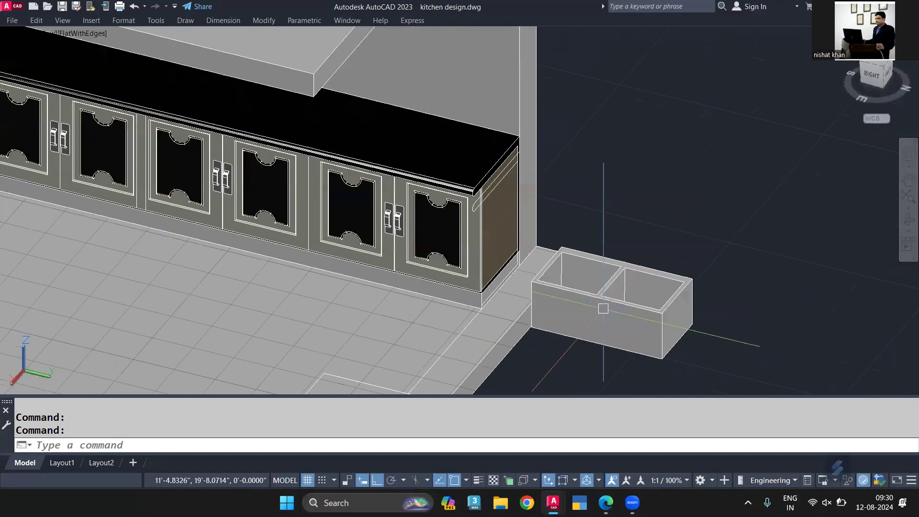
scroll(604, 308, down, 2)
scroll(608, 307, up, 4)
scroll(615, 303, up, 1)
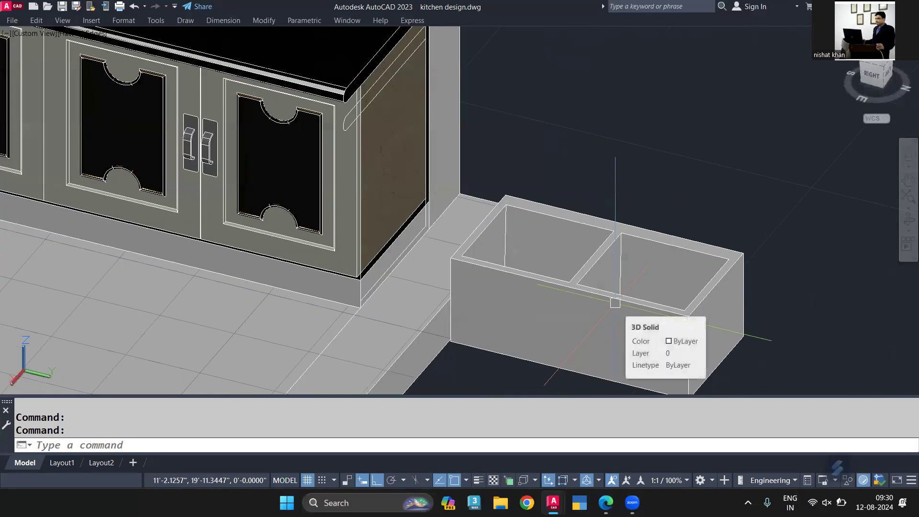
scroll(637, 321, up, 2)
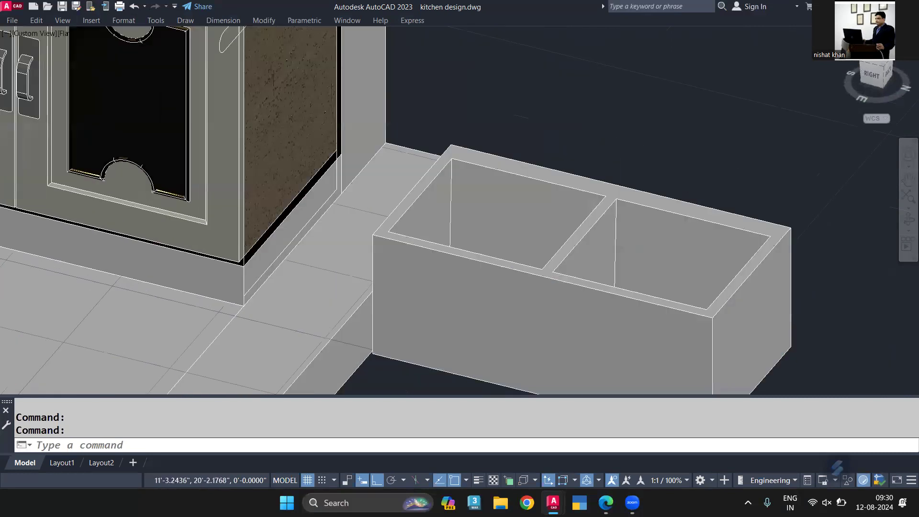
scroll(538, 172, up, 2)
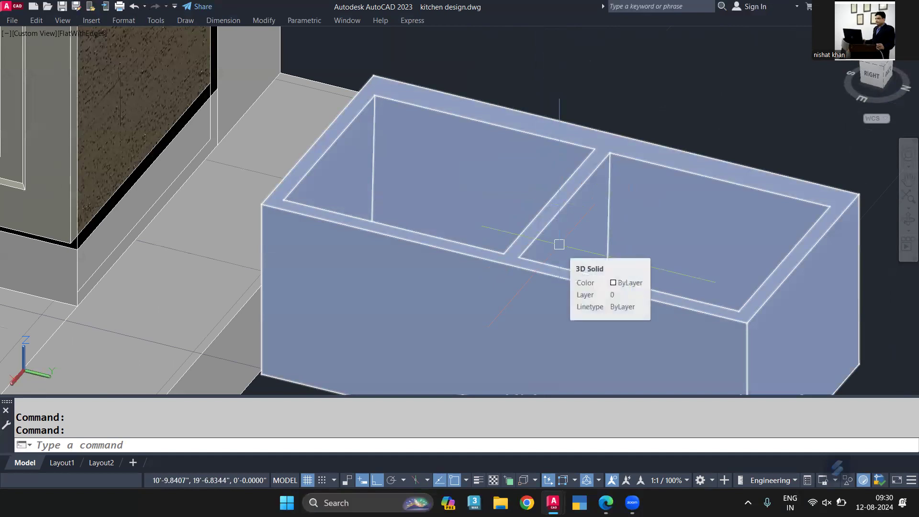
scroll(560, 244, down, 2)
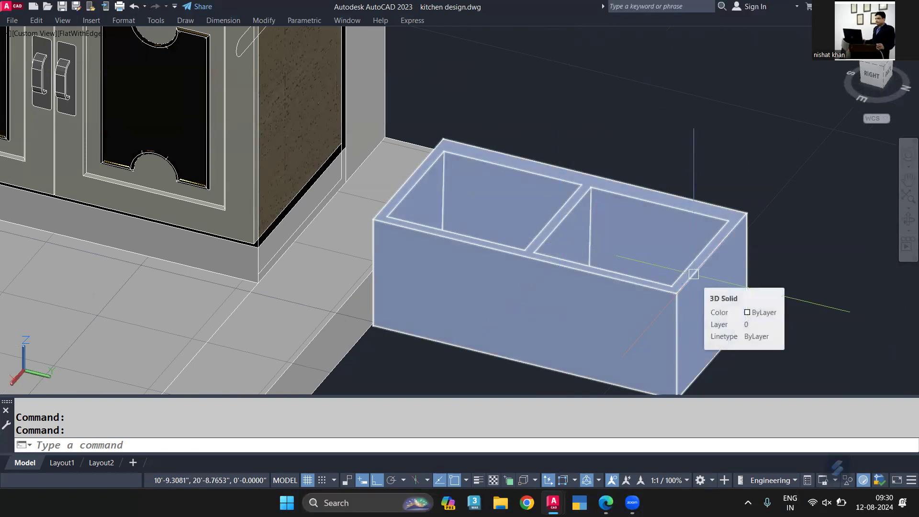
click(694, 274)
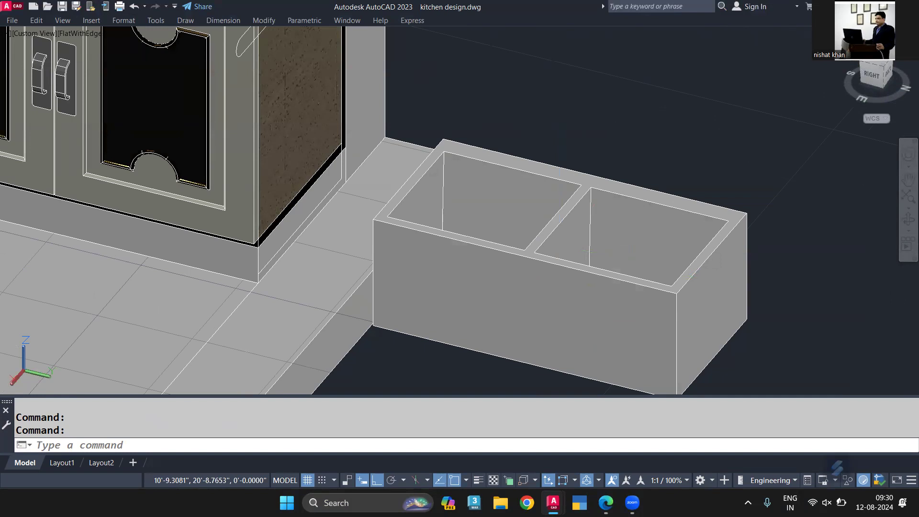
Open the Materials Browser (MAT) and expand the Autodesk Library Metal category
text(MAT)
key(Return)
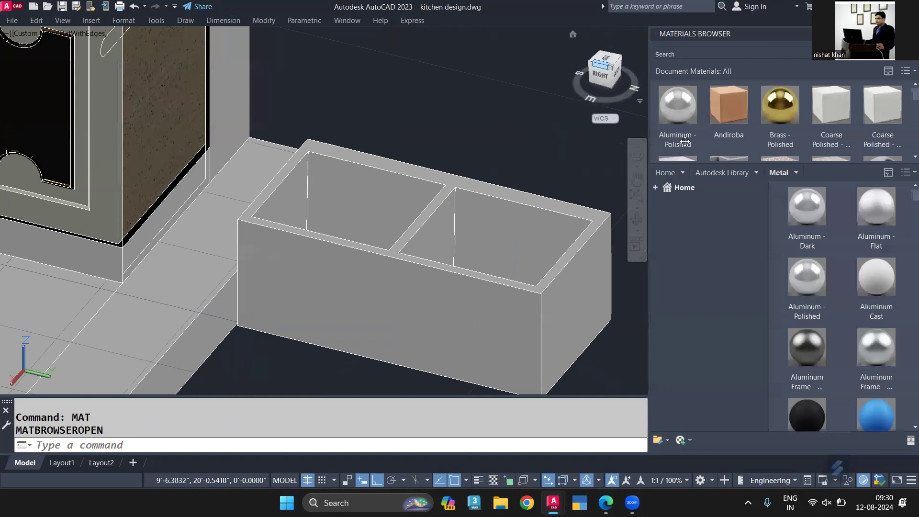
scroll(686, 141, down, 2)
click(655, 187)
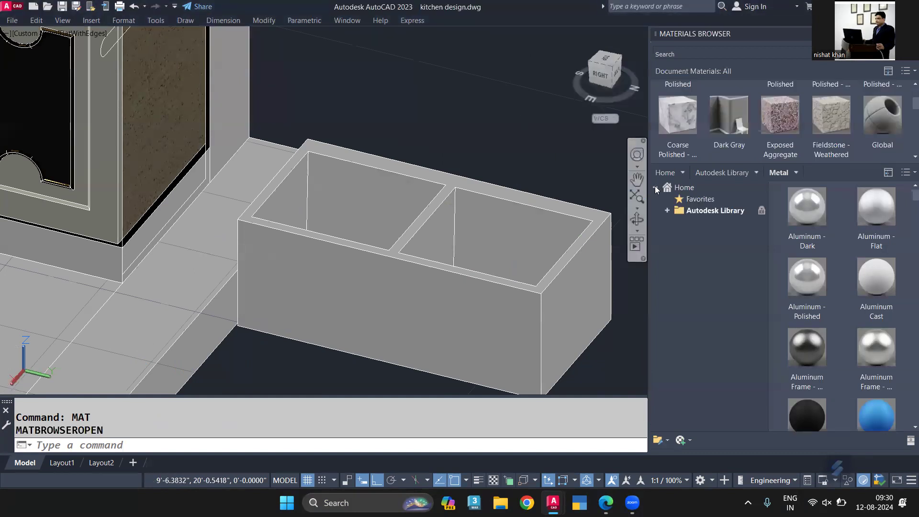
click(668, 211)
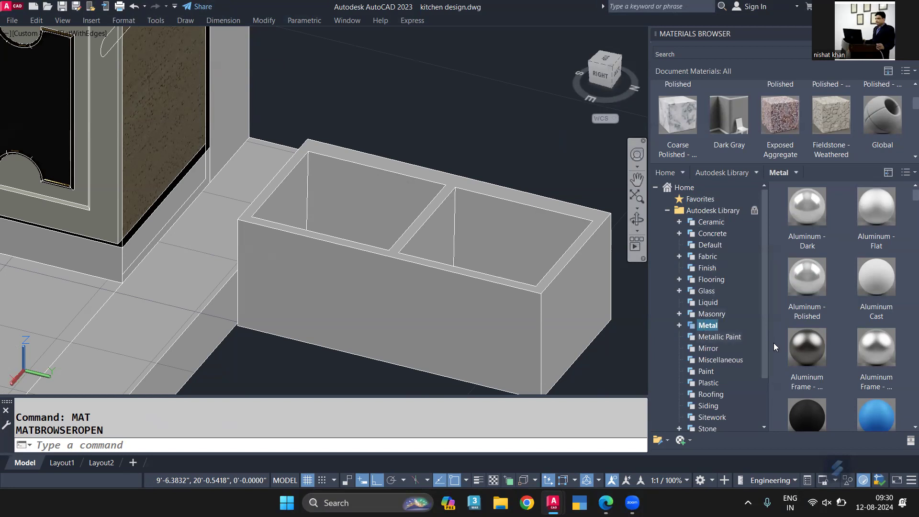
scroll(827, 356, down, 3)
scroll(827, 357, down, 1)
scroll(828, 356, down, 3)
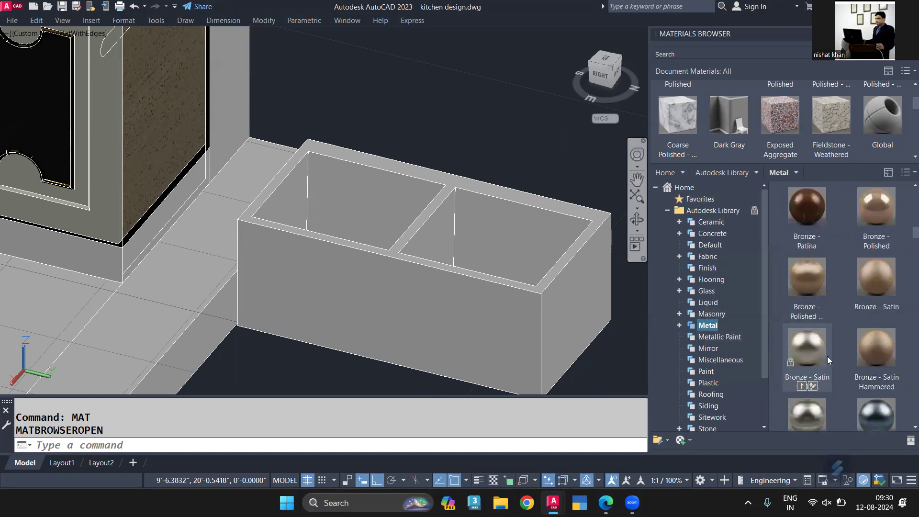
scroll(827, 356, down, 3)
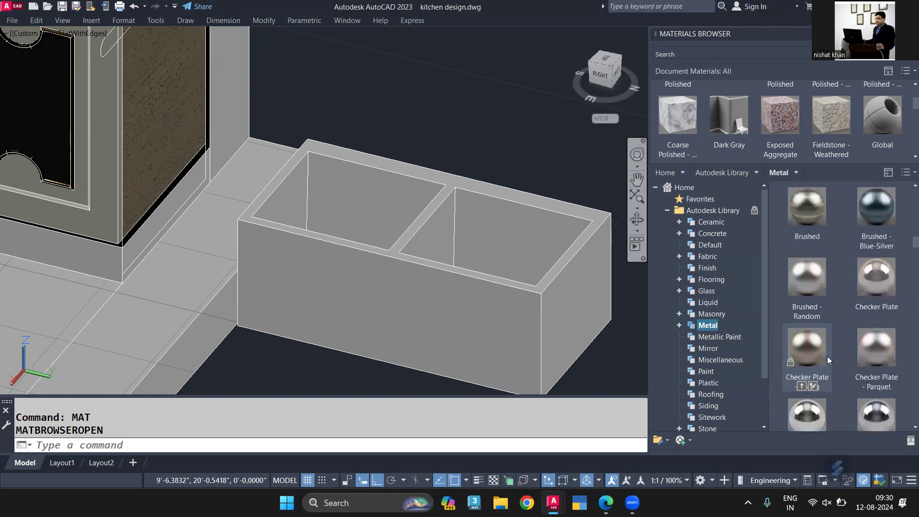
scroll(827, 356, down, 3)
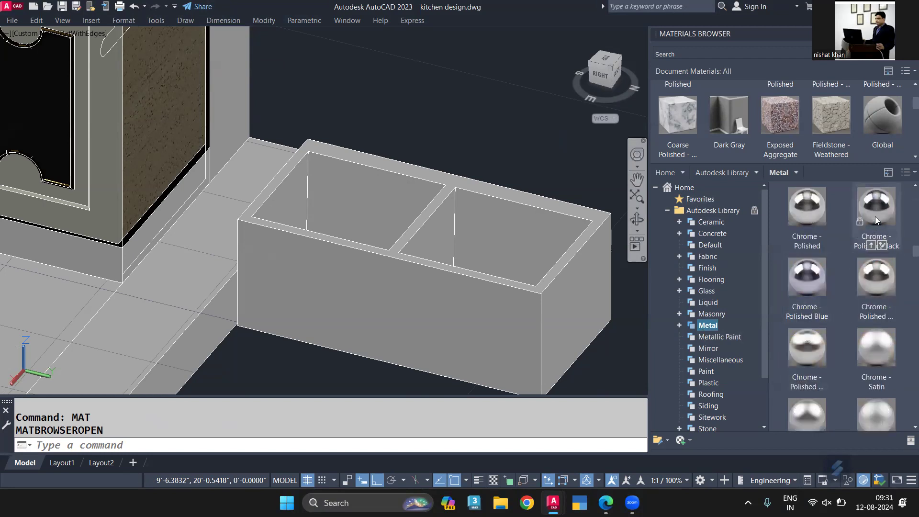
Apply Chrome - Polished Blue and other chrome metal materials to the sink
drag(821, 277, 553, 269)
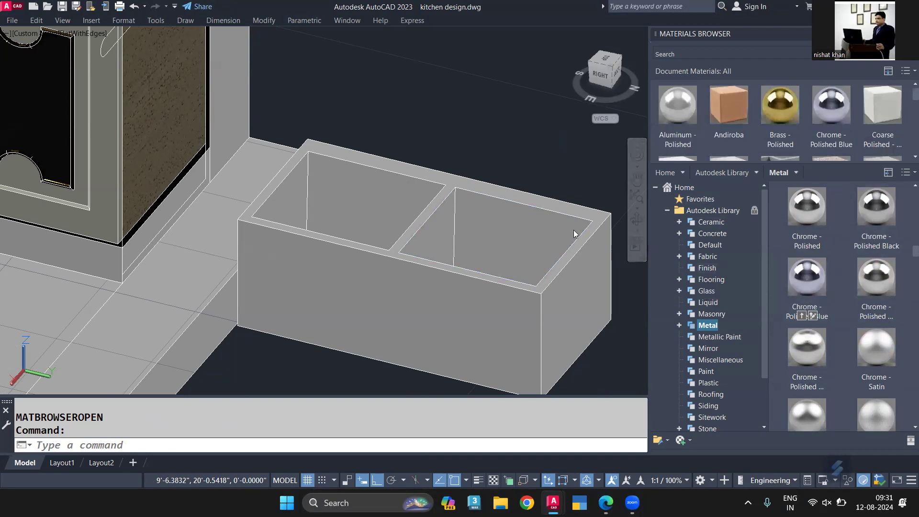
drag(820, 266, 559, 308)
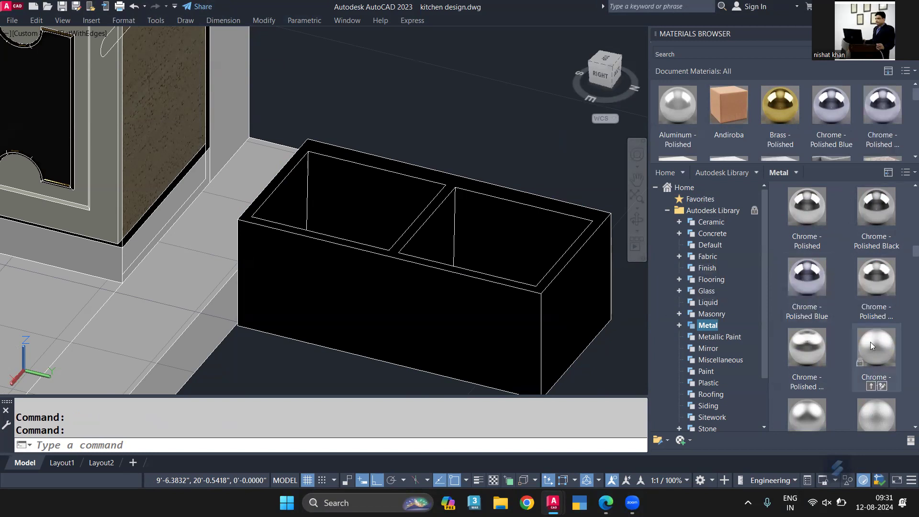
scroll(871, 341, down, 3)
scroll(870, 342, down, 2)
scroll(870, 342, down, 2)
scroll(870, 341, down, 2)
scroll(870, 341, down, 2)
scroll(870, 342, down, 2)
scroll(870, 342, down, 2)
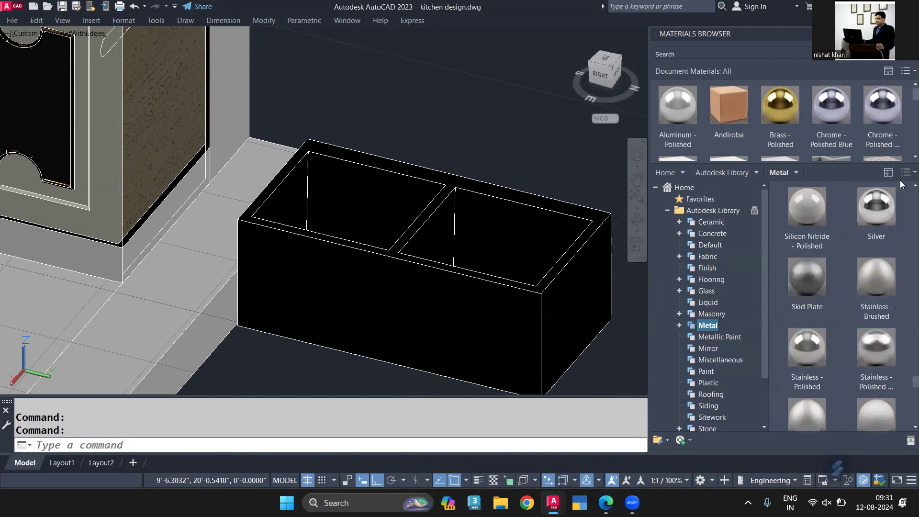
drag(812, 351, 571, 289)
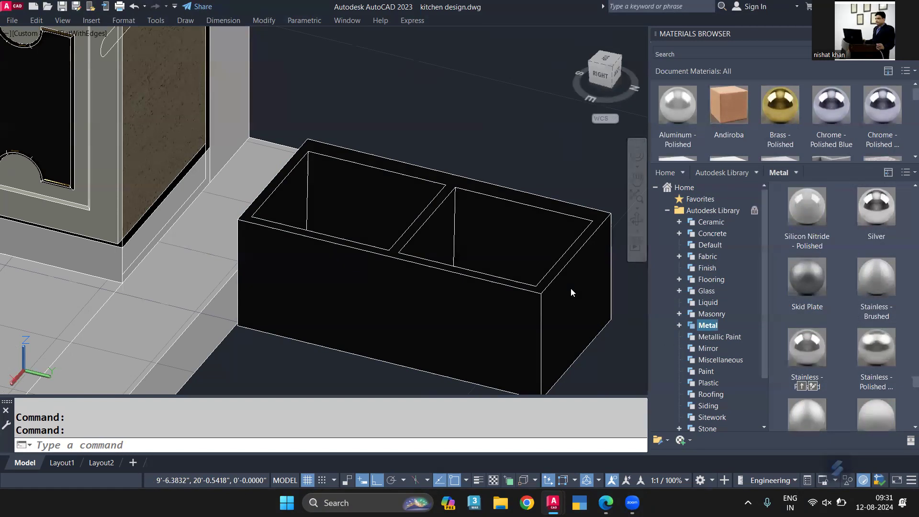
Apply the Silver material to the sink and set the visual style to Realistic
drag(876, 206, 504, 250)
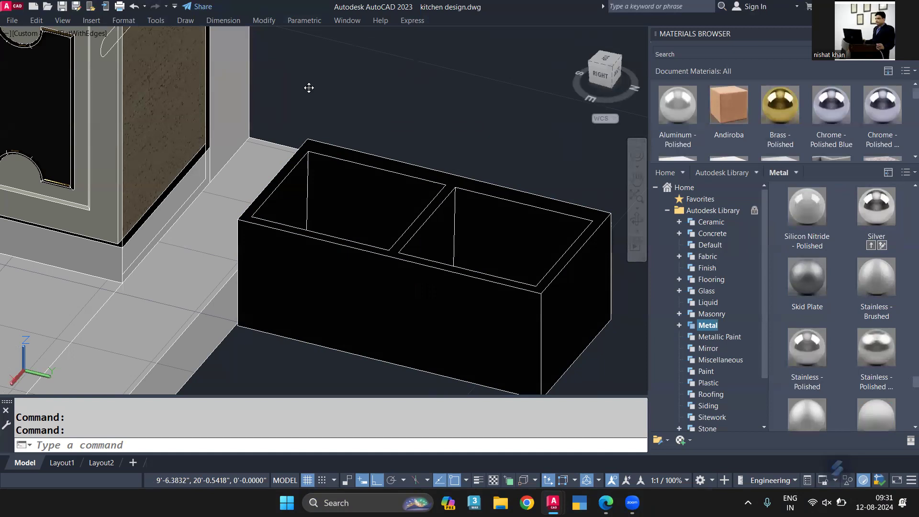
click(76, 32)
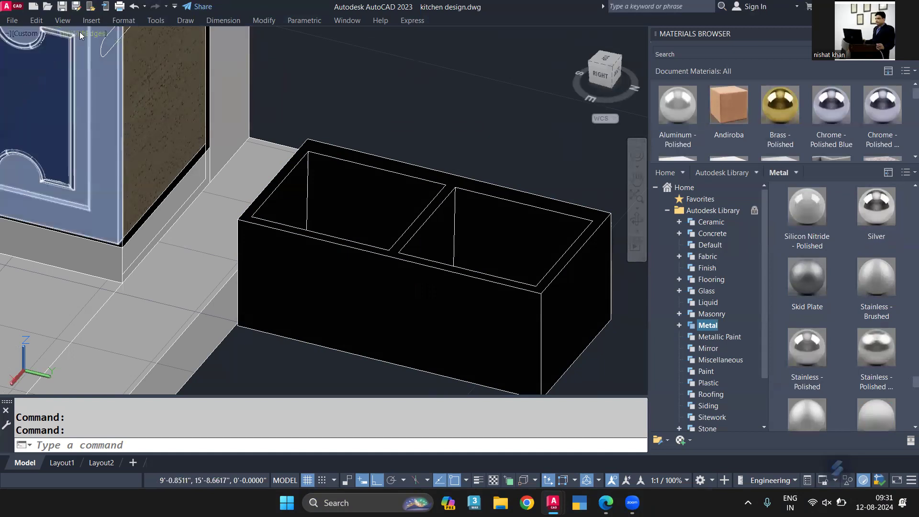
click(102, 34)
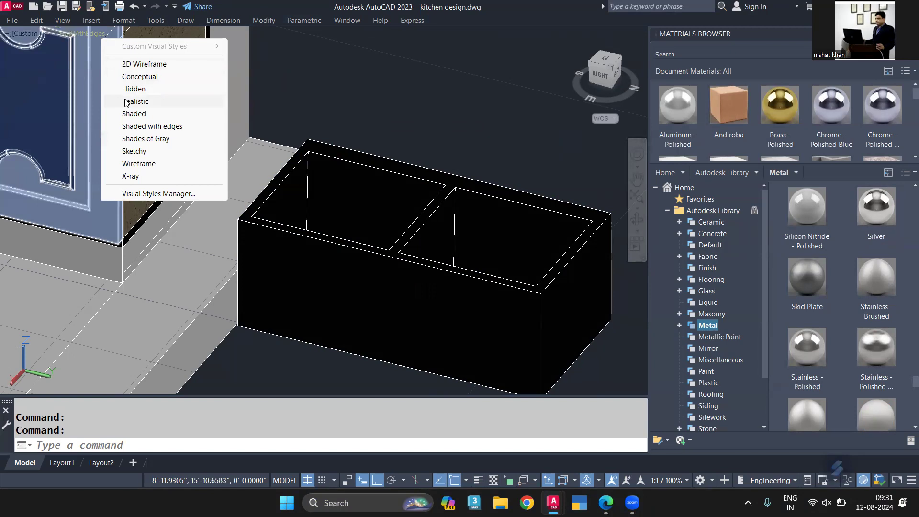
click(127, 103)
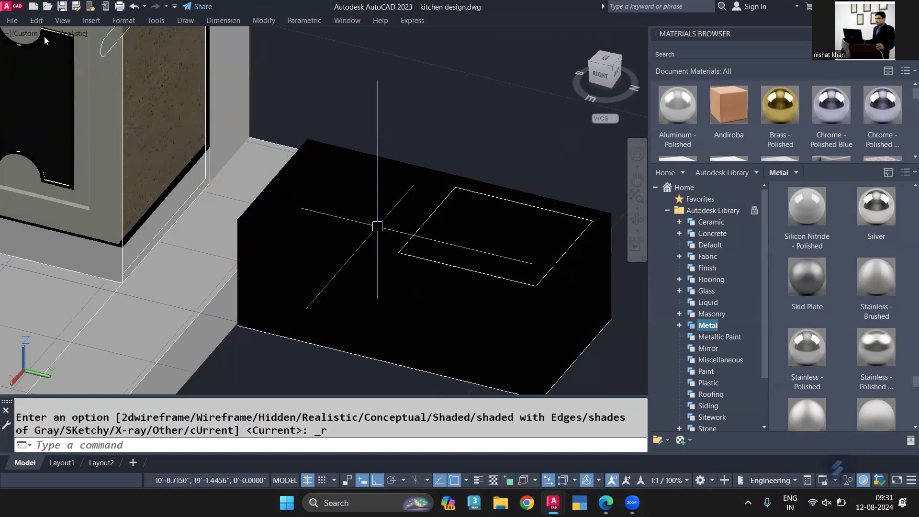
Switch the view to perspective projection and zoom in on the sink
click(27, 34)
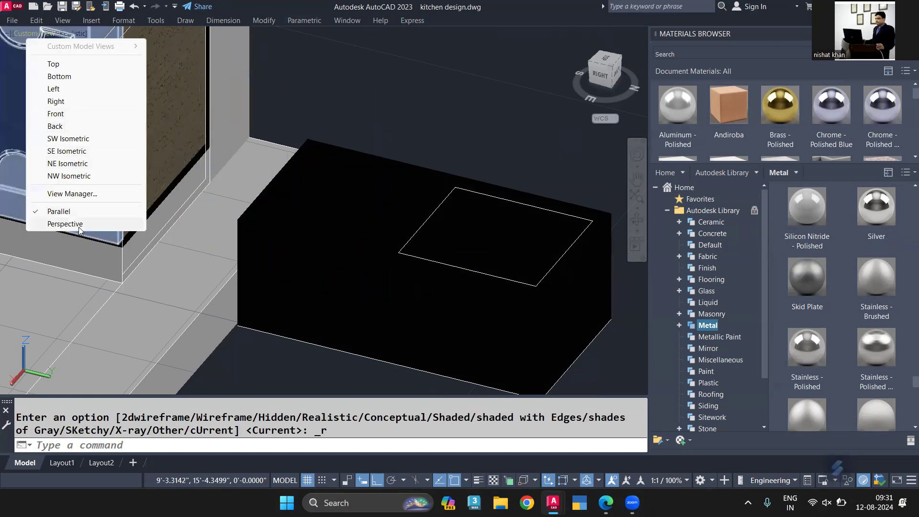
click(60, 223)
scroll(443, 310, down, 1)
scroll(410, 289, down, 1)
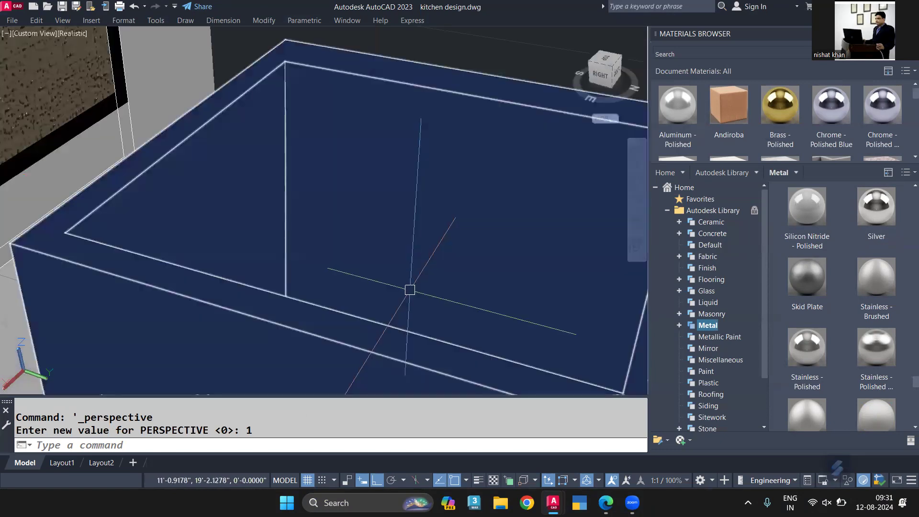
scroll(410, 289, down, 1)
scroll(461, 302, down, 1)
scroll(384, 278, down, 1)
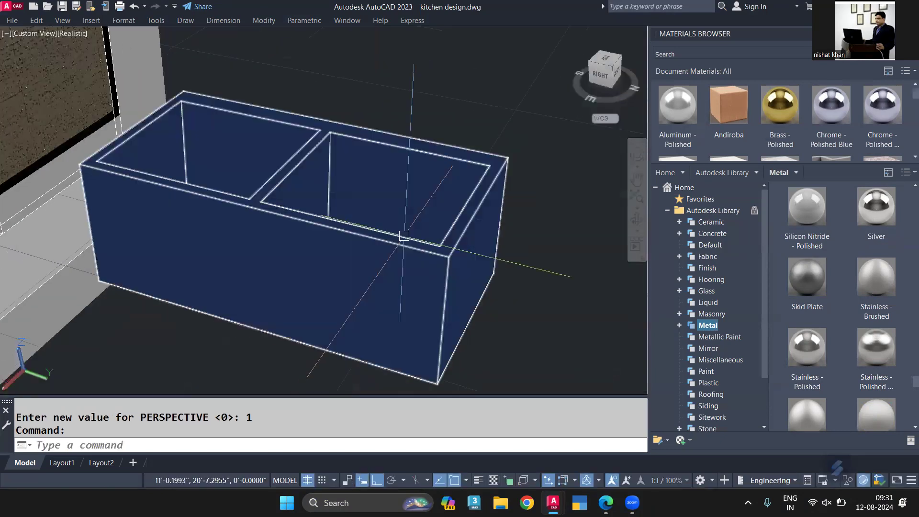
scroll(384, 278, up, 1)
scroll(813, 322, down, 5)
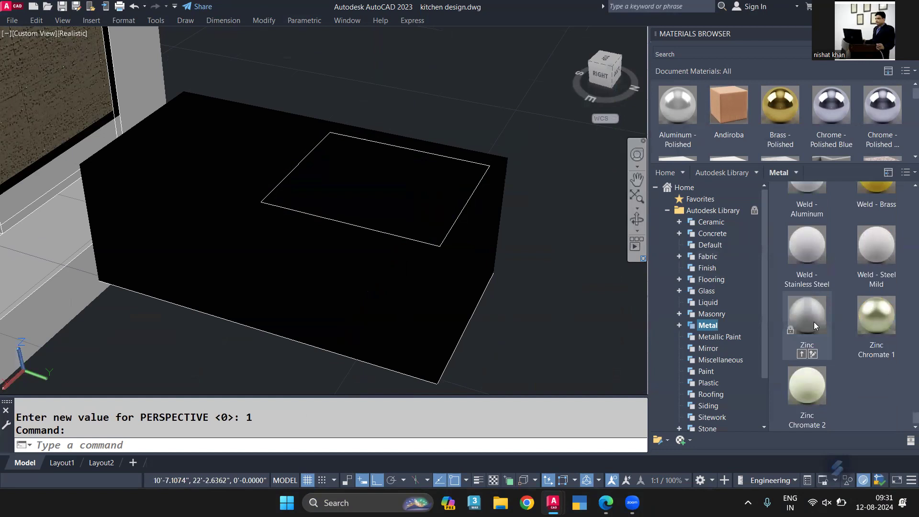
Try Zinc Chromate 2 and another metal material on the sink, shifting the view to show it
drag(807, 385, 403, 321)
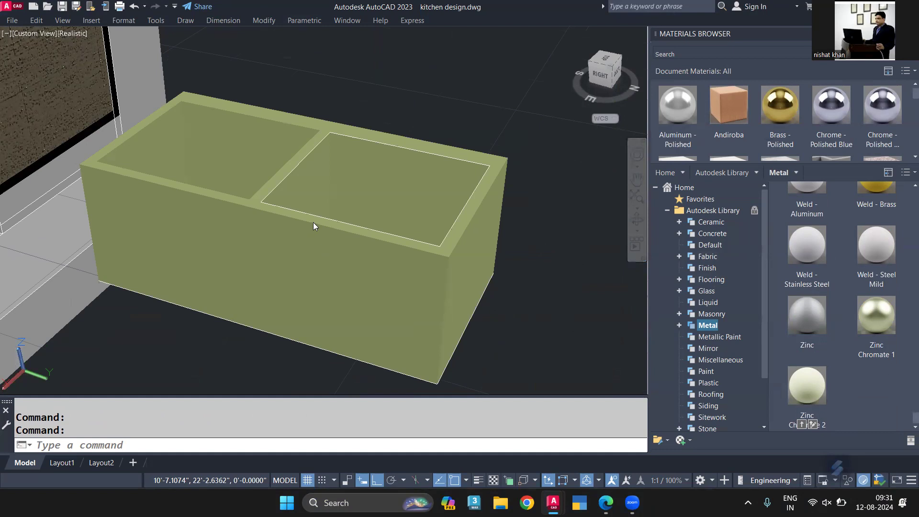
scroll(814, 268, up, 3)
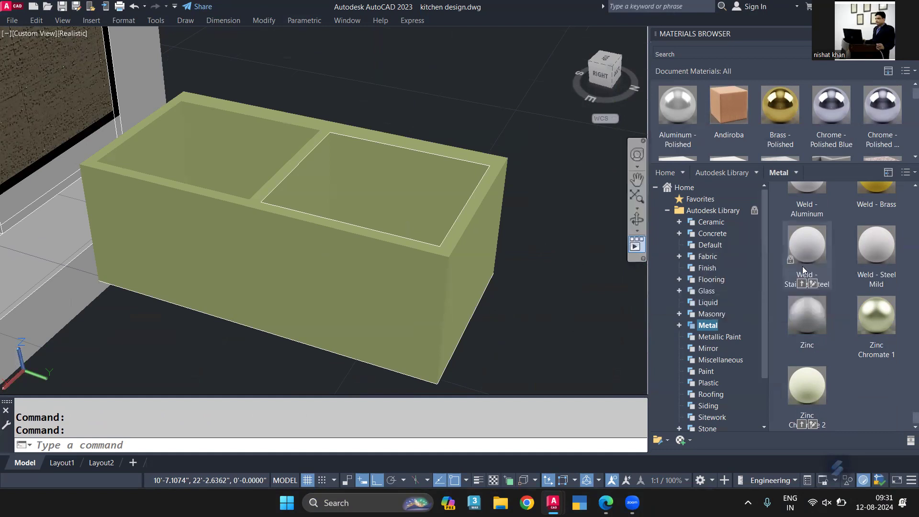
scroll(836, 282, up, 2)
scroll(836, 282, up, 2)
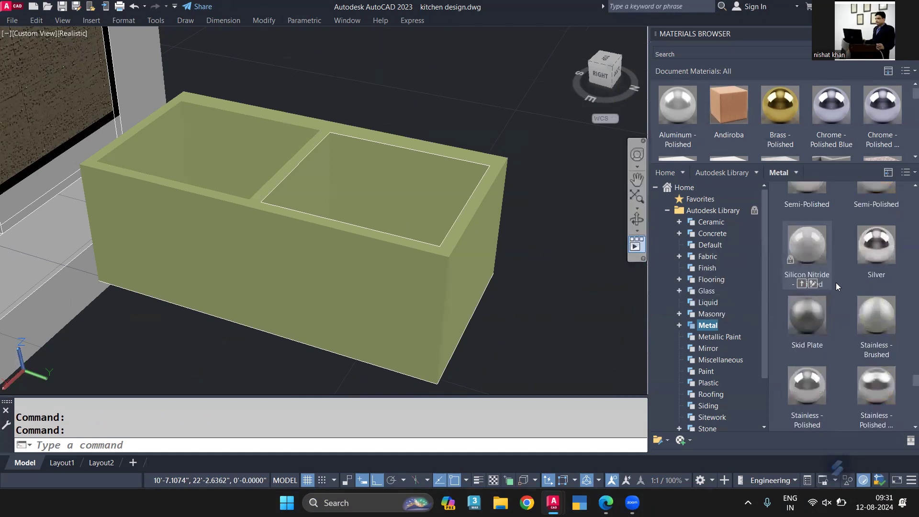
mouse_move(856, 235)
mouse_down()
mouse_move(768, 261)
mouse_move(336, 250)
mouse_up()
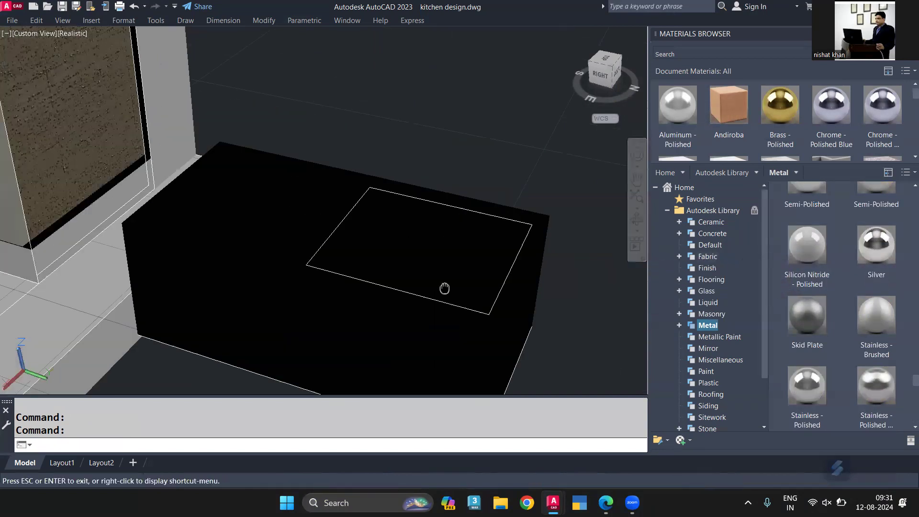
middle_drag(419, 254, 456, 289)
scroll(878, 325, up, 3)
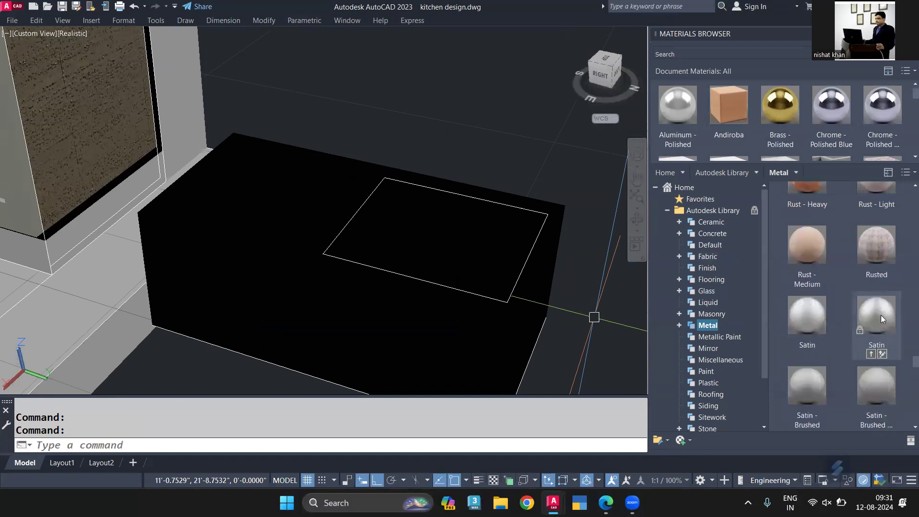
scroll(881, 315, up, 3)
scroll(881, 314, up, 3)
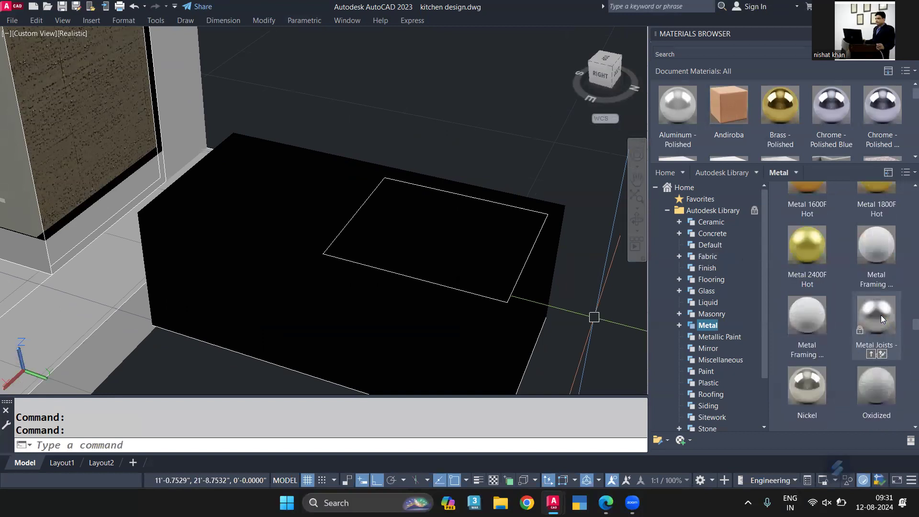
scroll(881, 315, up, 3)
scroll(881, 315, up, 3)
scroll(880, 315, up, 3)
scroll(880, 315, up, 3)
scroll(880, 315, up, 3)
Try Chrome - Polished Blue and Chrome - Polished Black on the sink
drag(805, 322, 496, 324)
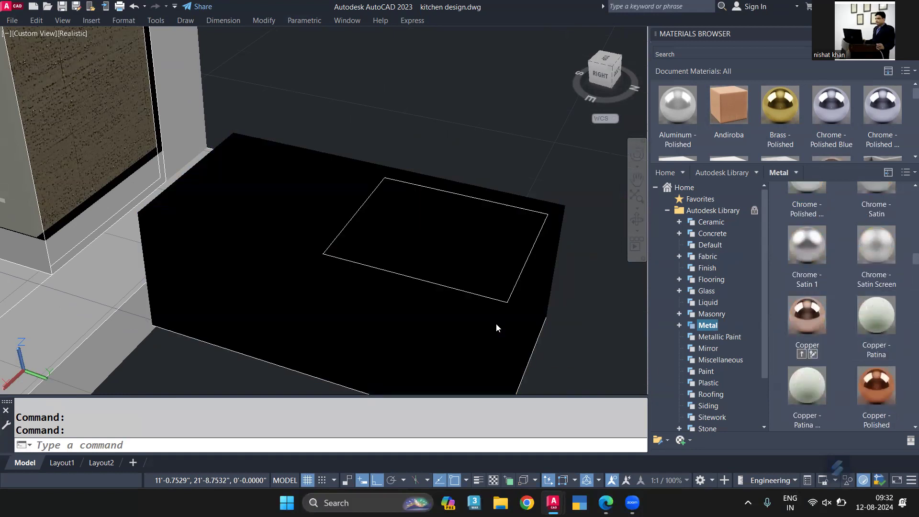
scroll(880, 331, up, 3)
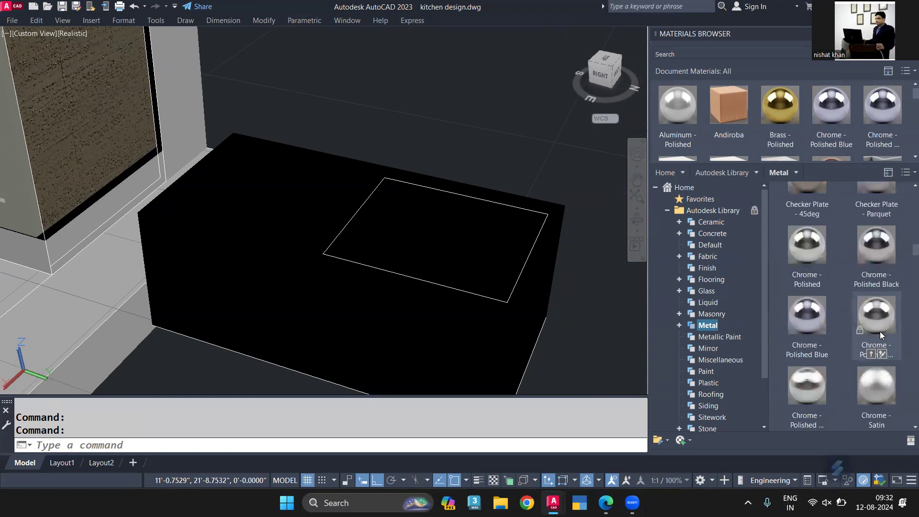
mouse_move(807, 315)
mouse_down()
mouse_move(492, 277)
mouse_move(482, 266)
mouse_up()
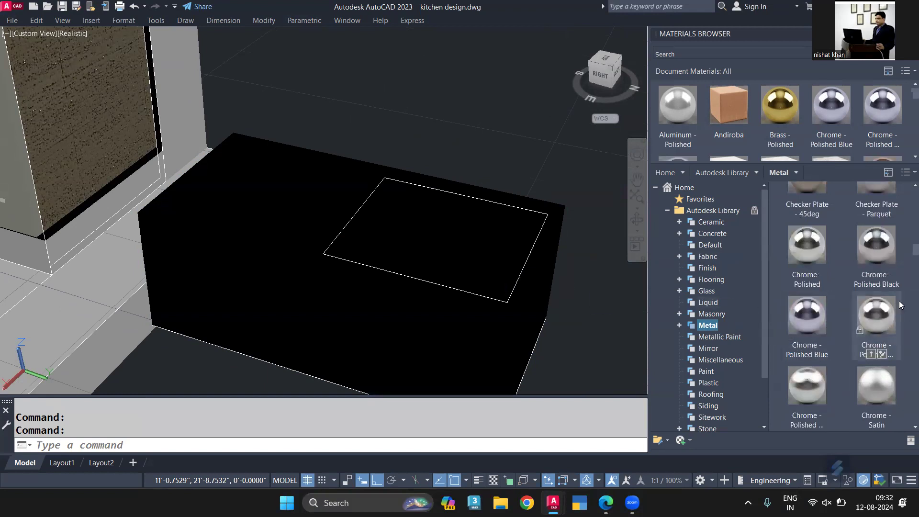
drag(876, 244, 460, 258)
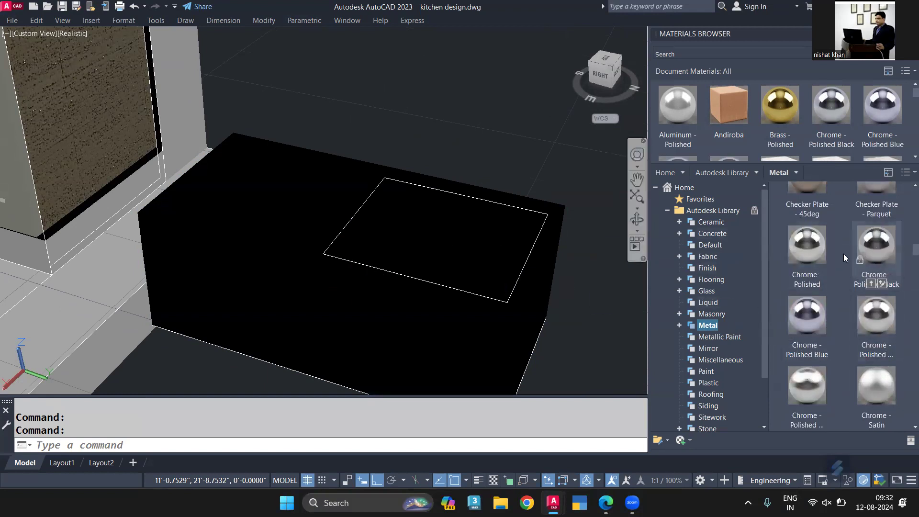
scroll(843, 254, up, 2)
scroll(843, 254, up, 2)
scroll(843, 254, up, 2)
scroll(844, 254, up, 2)
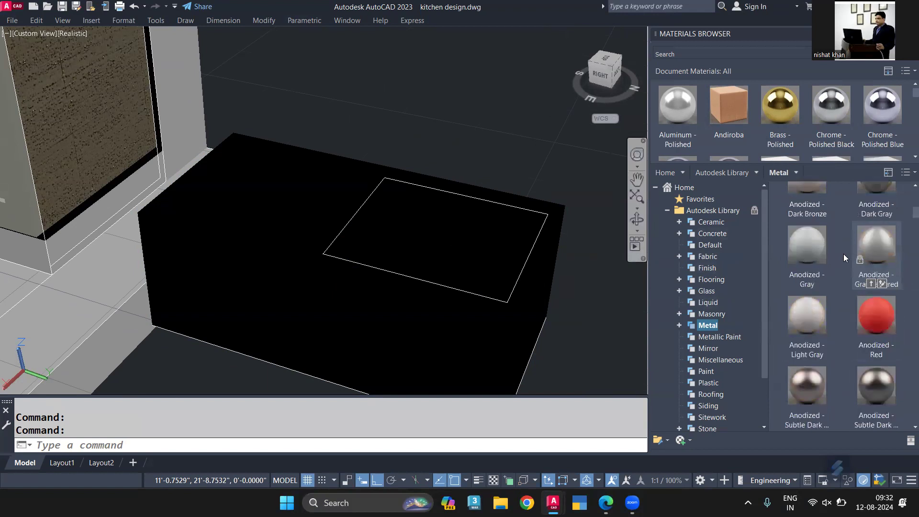
scroll(844, 254, up, 1)
scroll(844, 253, up, 1)
scroll(843, 254, up, 3)
scroll(843, 254, down, 3)
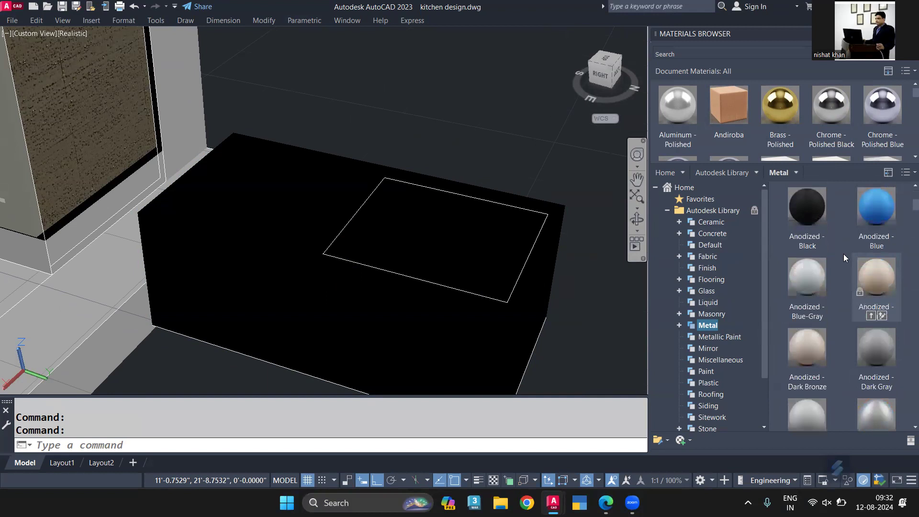
scroll(844, 253, up, 3)
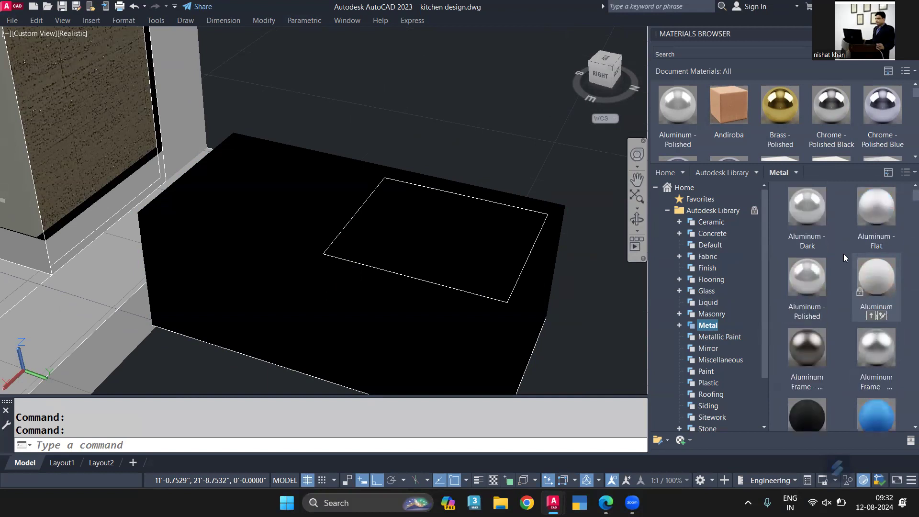
Apply a stainless steel material to the sink box as its final finish
scroll(827, 321, down, 3)
scroll(828, 320, down, 6)
scroll(827, 321, down, 6)
scroll(827, 321, down, 3)
scroll(827, 319, down, 3)
scroll(826, 316, down, 3)
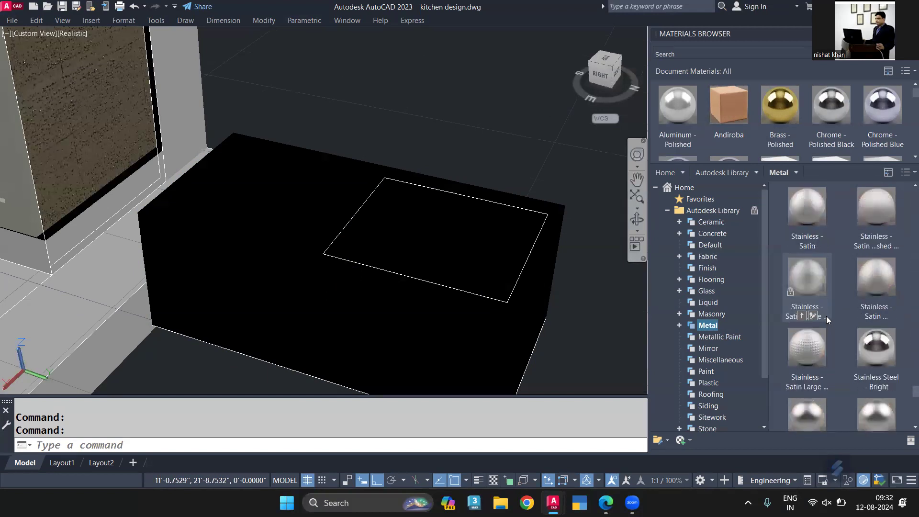
drag(868, 346, 456, 323)
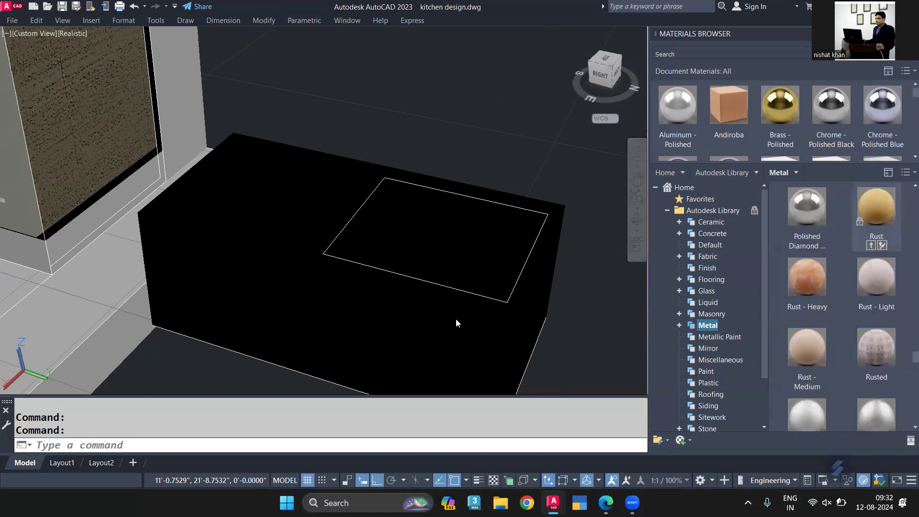
scroll(780, 119, down, 2)
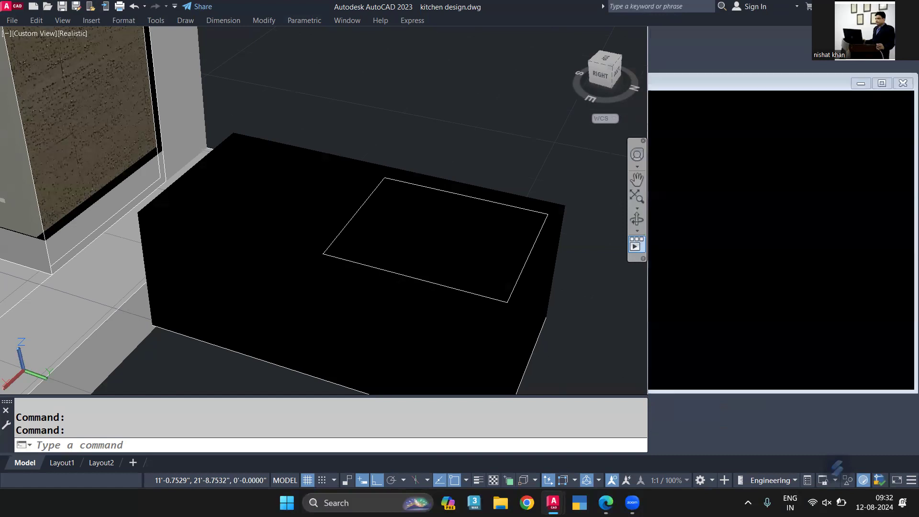
scroll(775, 207, down, 2)
click(675, 259)
click(651, 310)
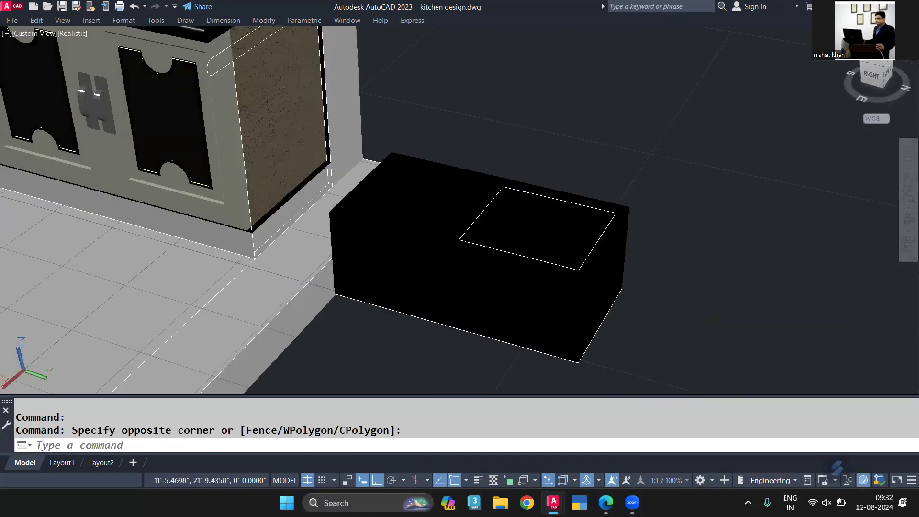
text(rr)
key(Return)
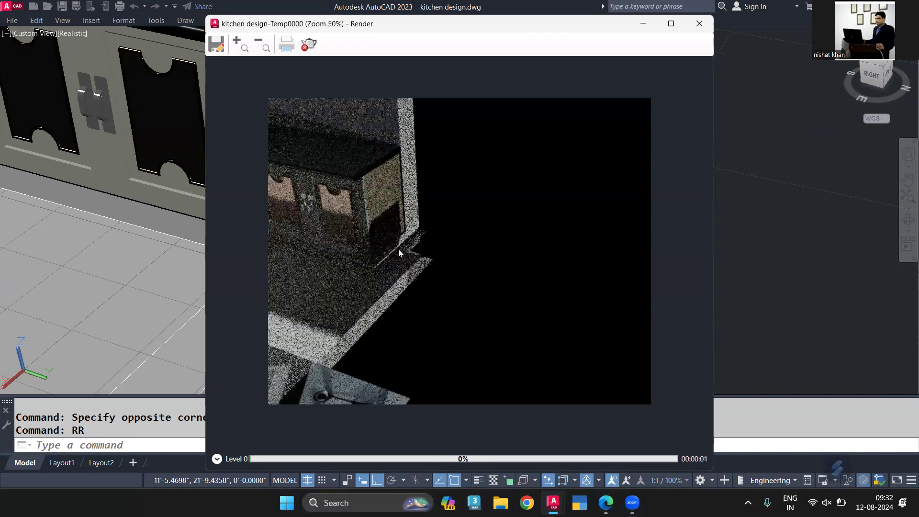
scroll(404, 249, down, 1)
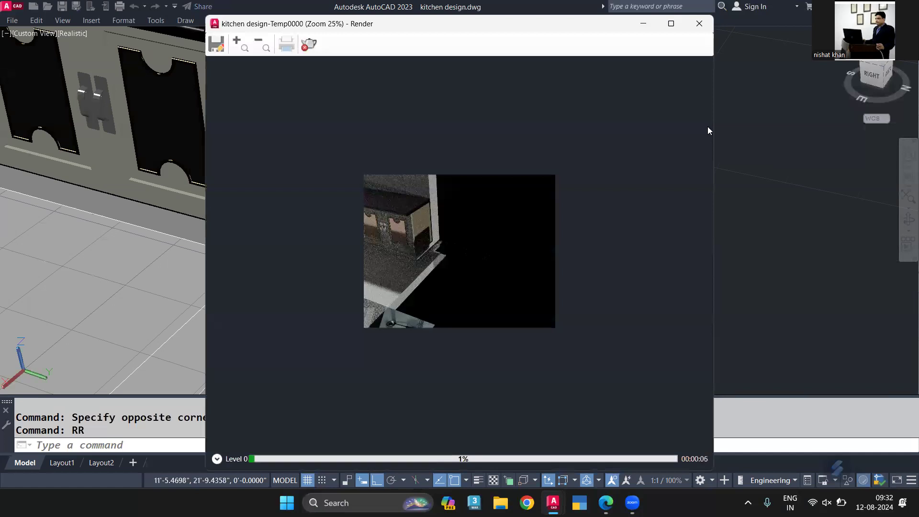
click(699, 23)
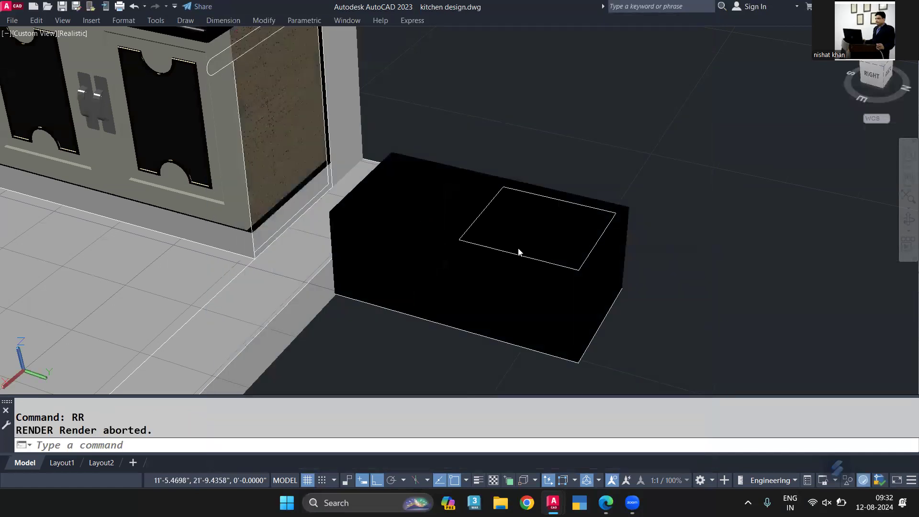
Isolate the sink so it is the only object displayed
click(568, 302)
text(isolTE)
key(Return)
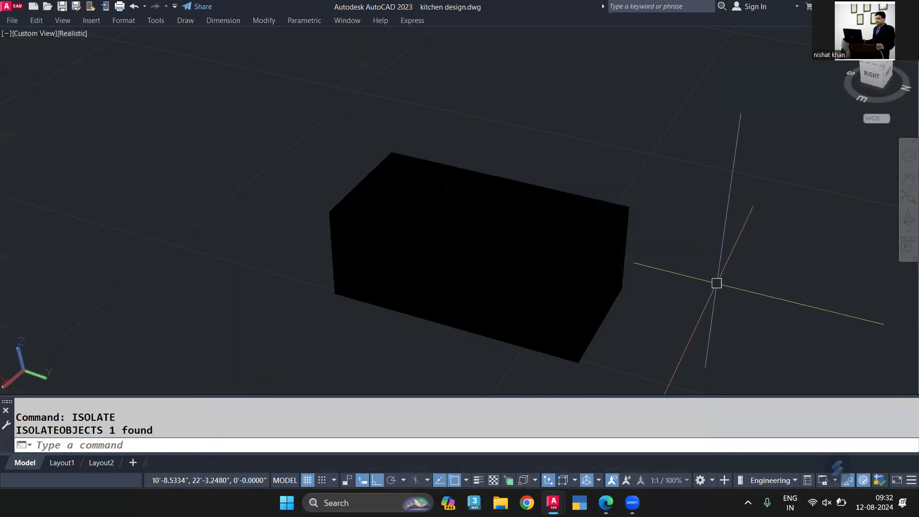
Turn the render environment on with Rim Highlights lighting at exposure 9, then close the palette
text(RENDER)
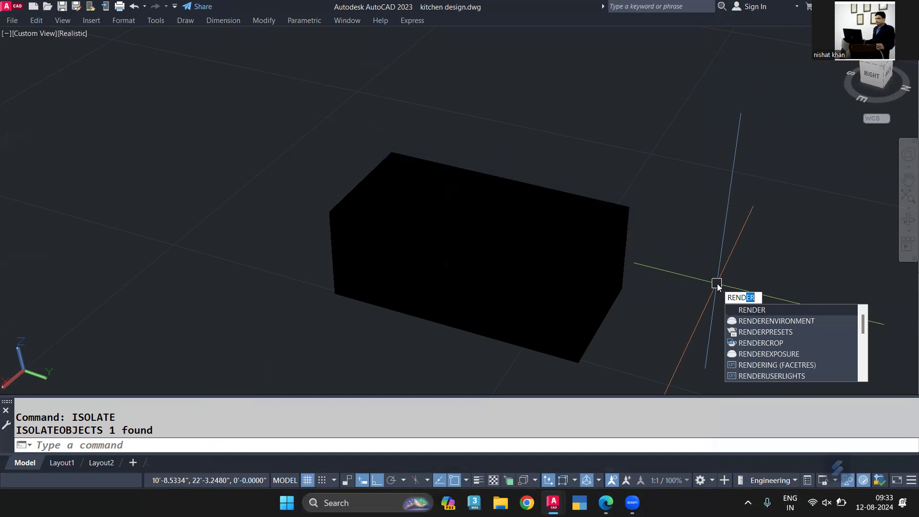
click(823, 321)
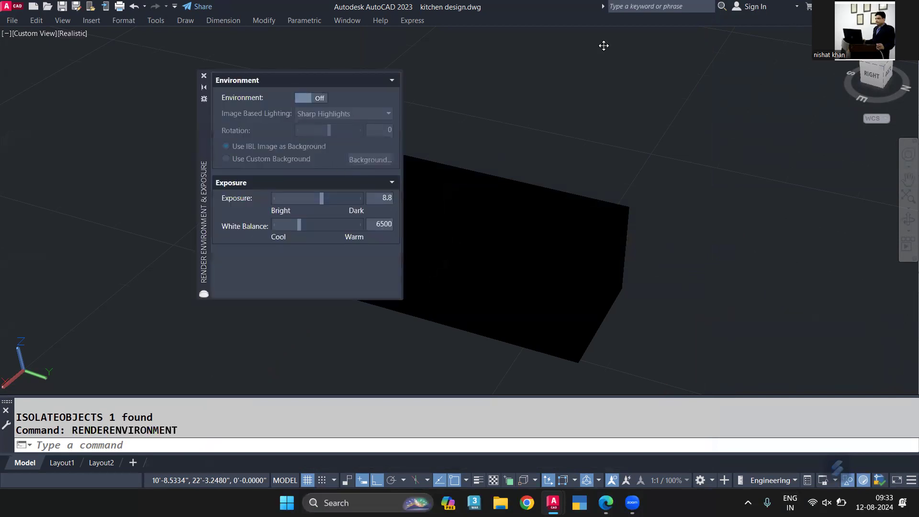
click(306, 99)
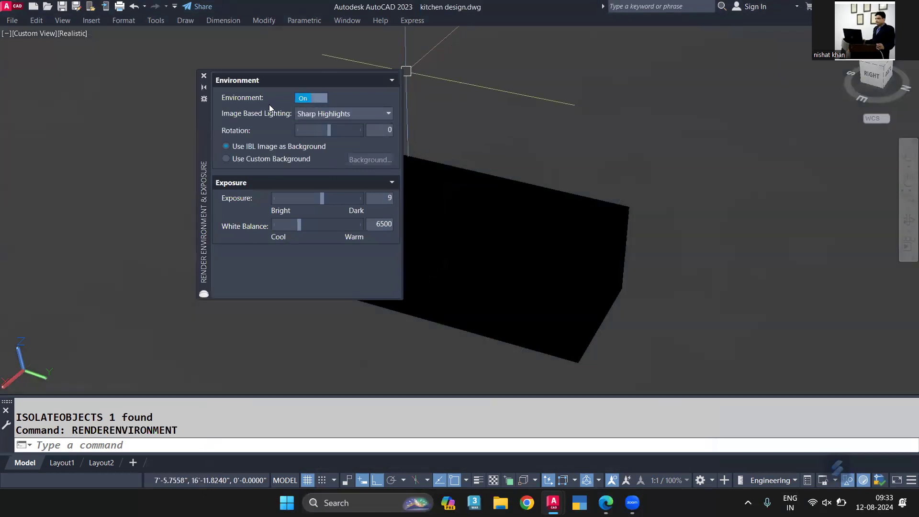
click(388, 113)
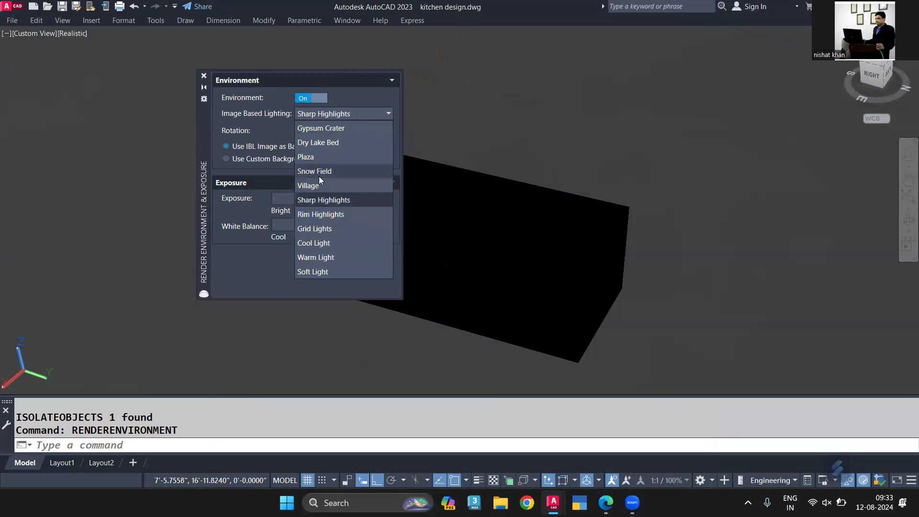
click(356, 214)
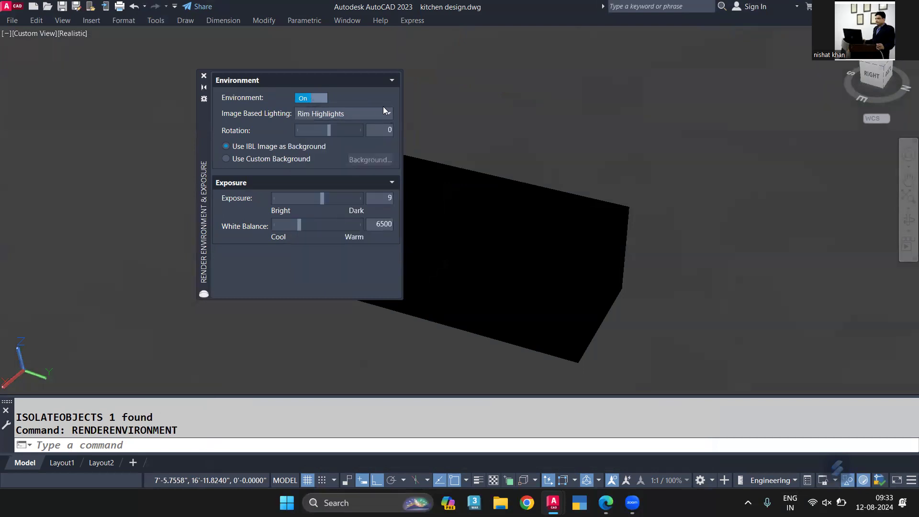
click(392, 80)
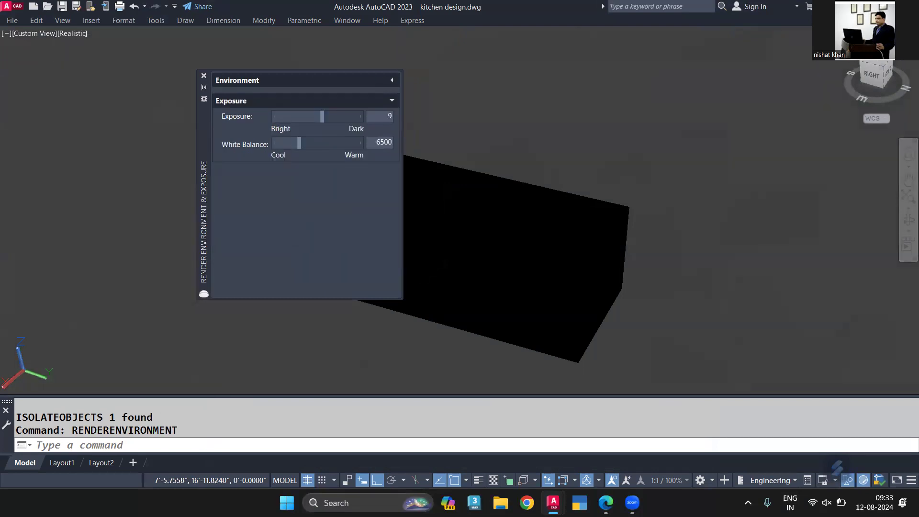
click(204, 76)
text(RR)
key(Return)
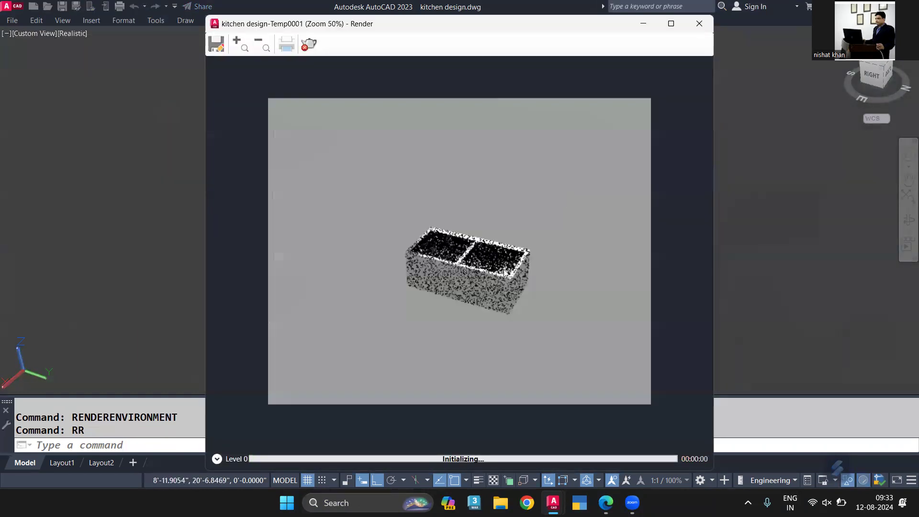
scroll(479, 269, up, 1)
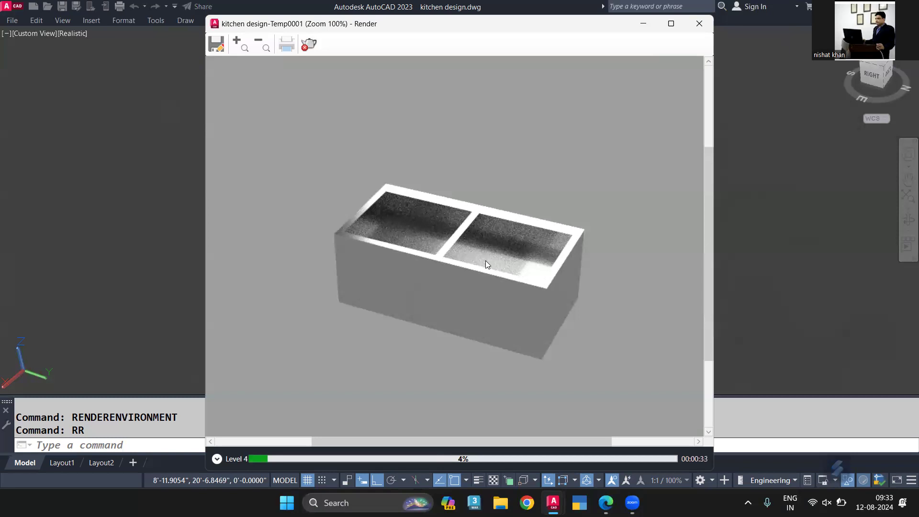
click(699, 23)
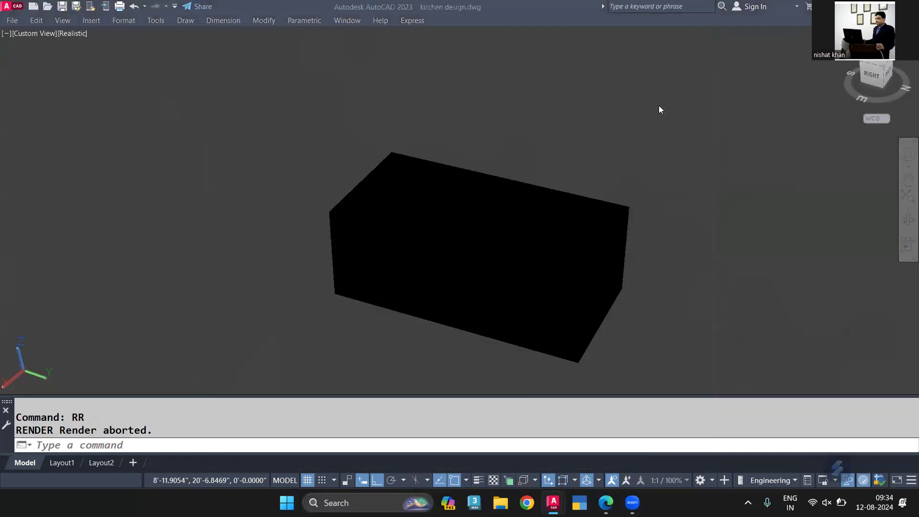